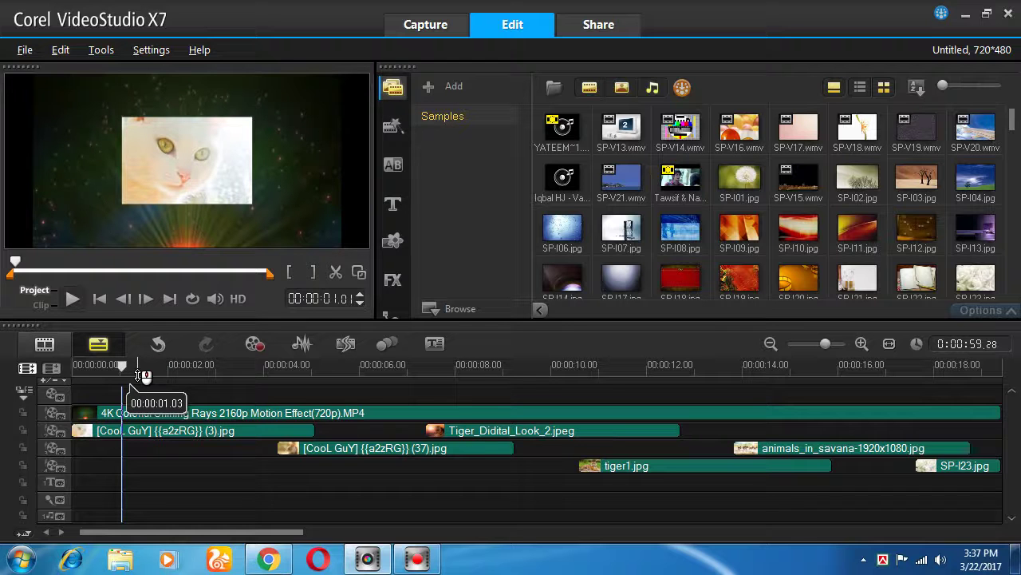
Return the playhead to the start of the project, at 00:00:00.00
click(146, 431)
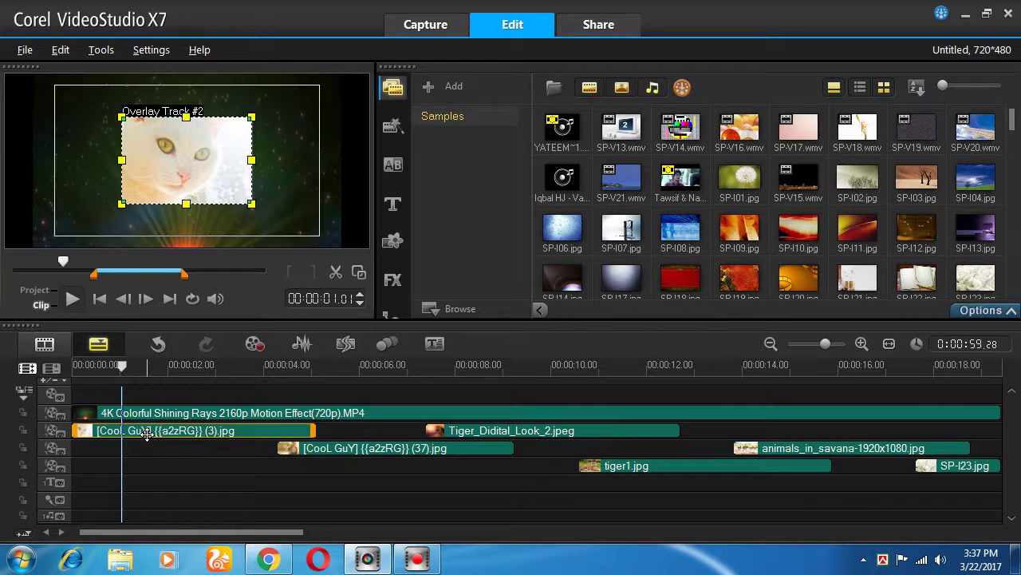
click(126, 365)
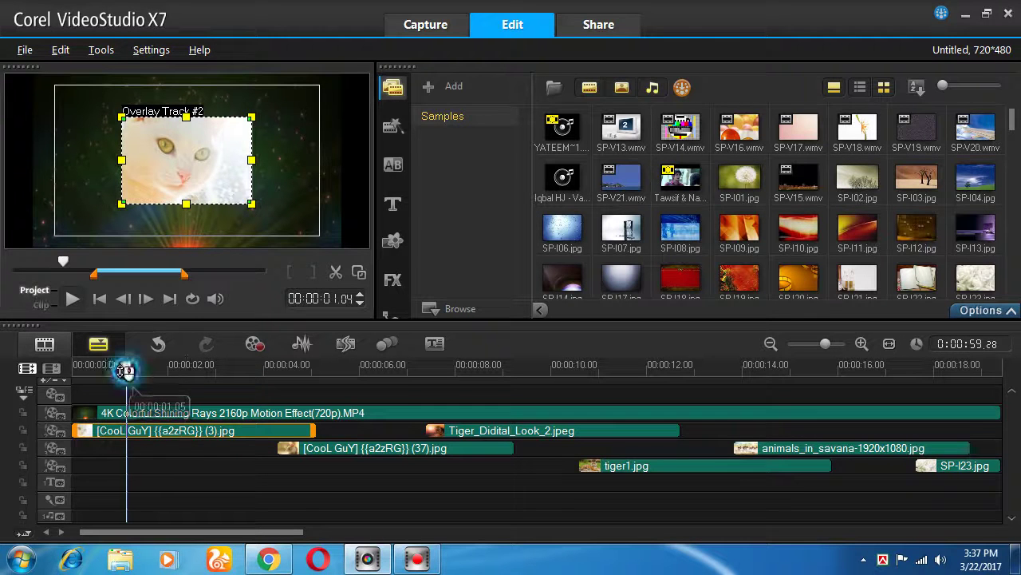
drag(95, 364, 4, 365)
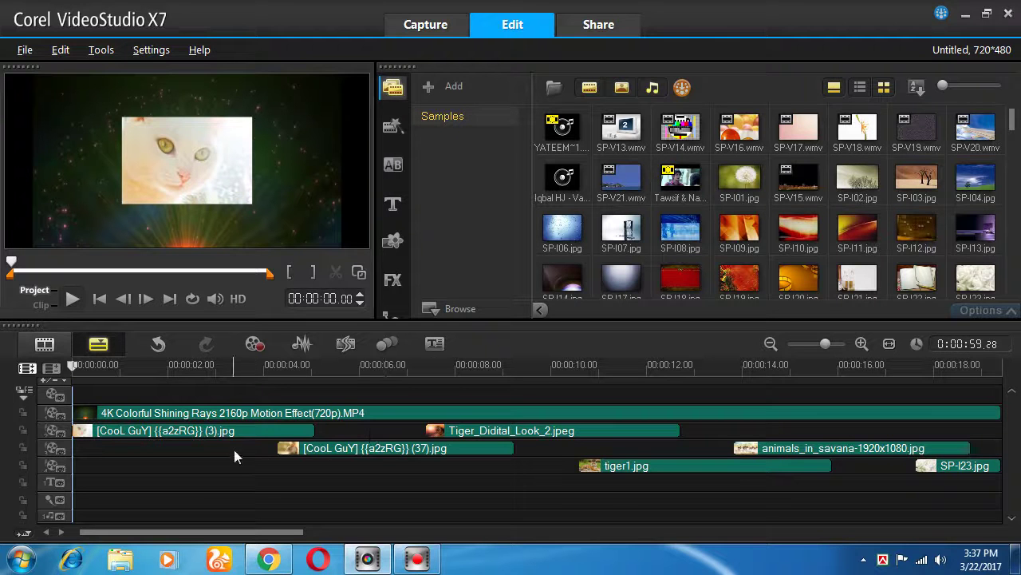
right_click(207, 435)
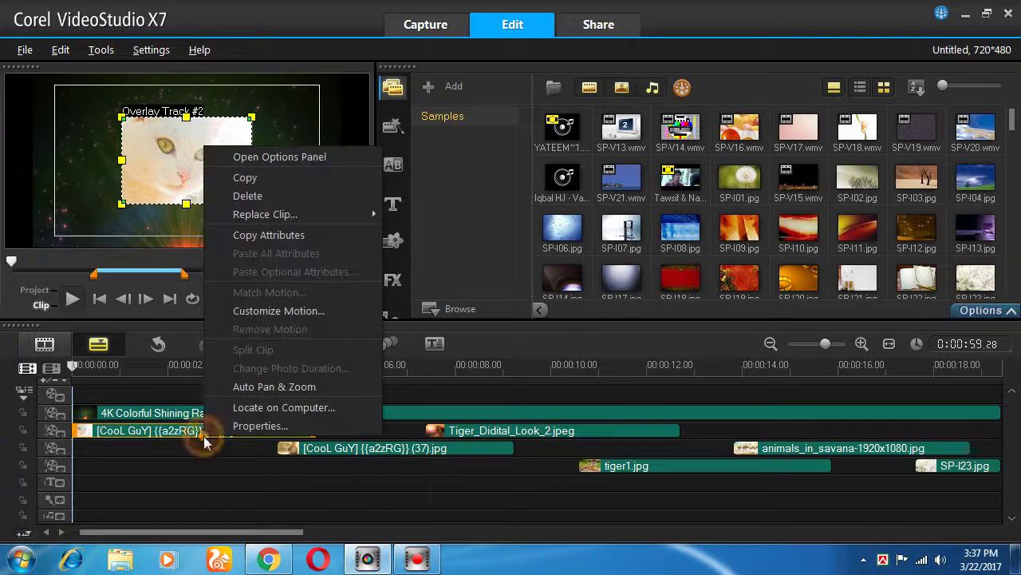
click(263, 311)
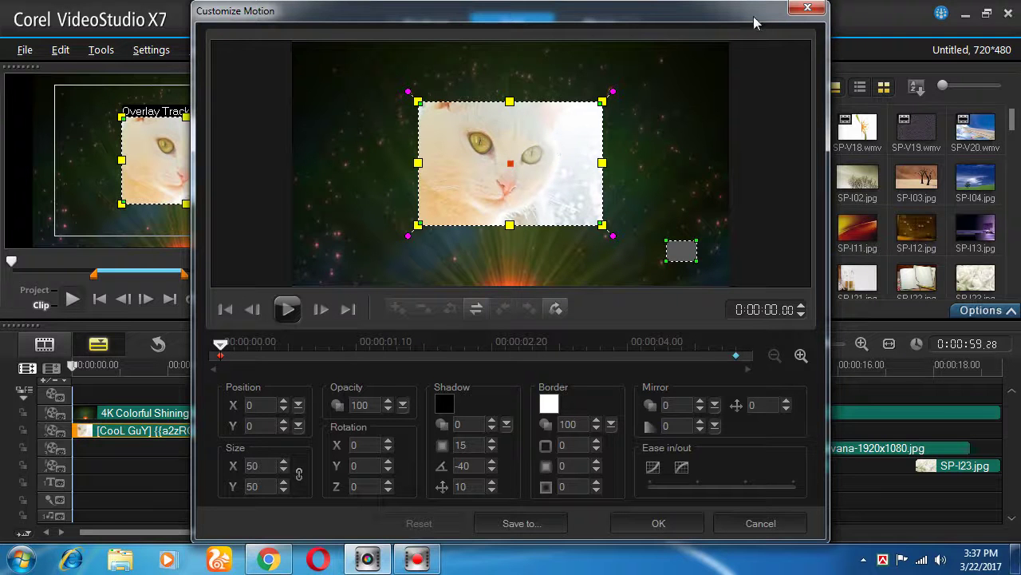
click(810, 9)
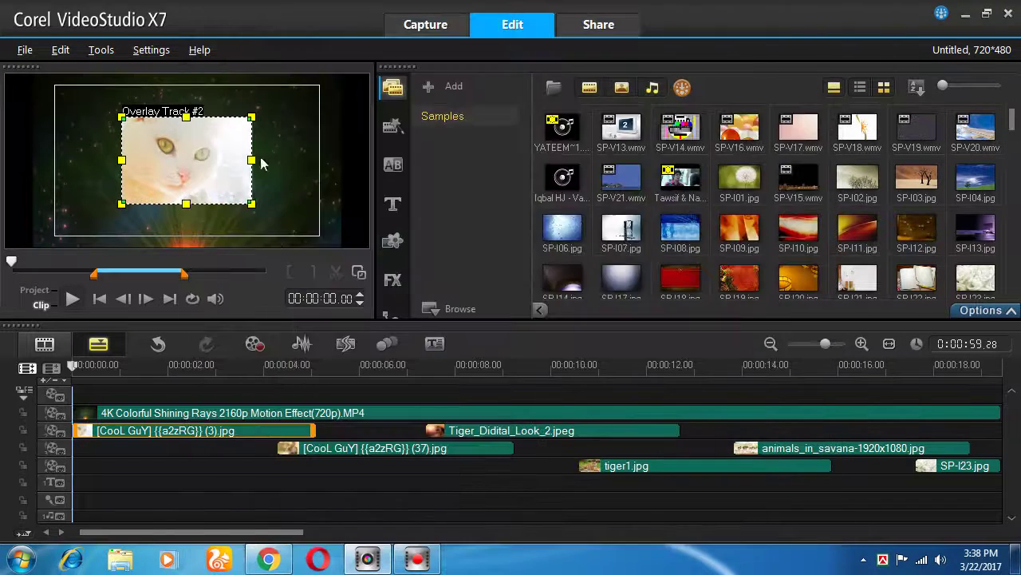
Enlarge the cat photo overlay in the preview to about 66 by 67 and place it at about X -7, Y -2
drag(207, 161, 195, 142)
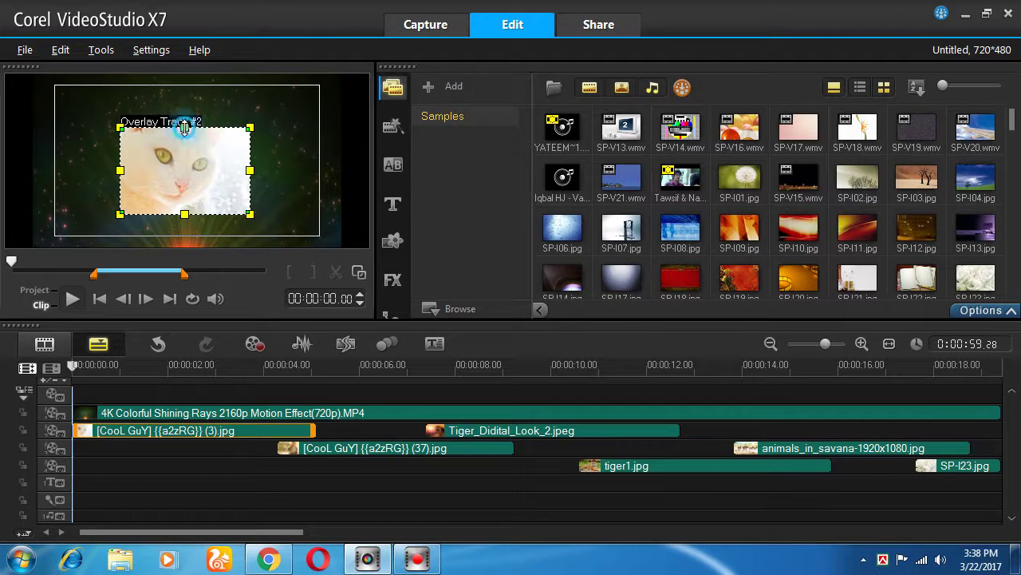
mouse_move(250, 158)
mouse_down()
mouse_move(289, 158)
mouse_move(238, 161)
mouse_up()
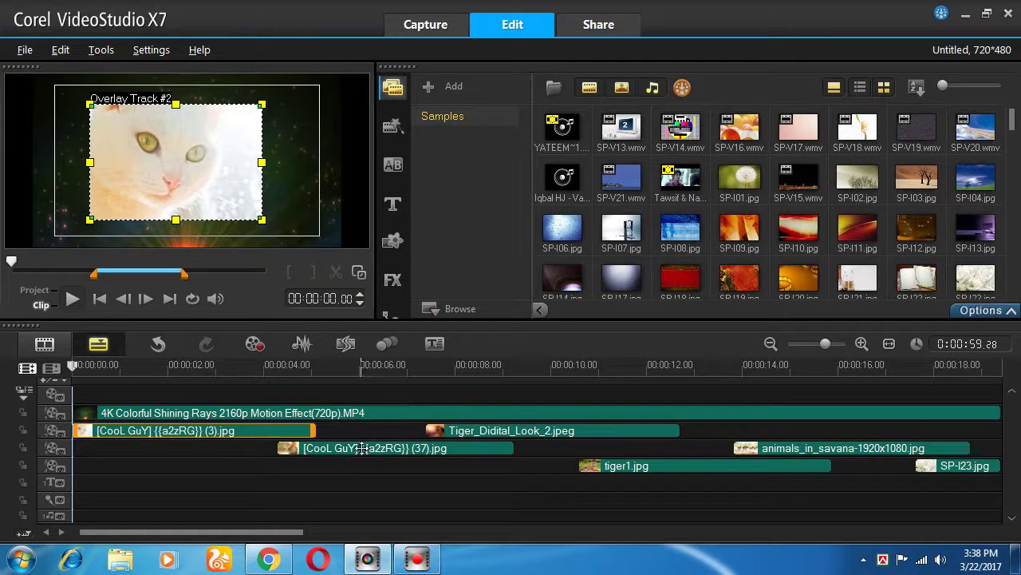
Customize the cat photo's motion, adding keyframes at 0:00:00.21 and 0:00:04.09
right_click(279, 443)
click(338, 312)
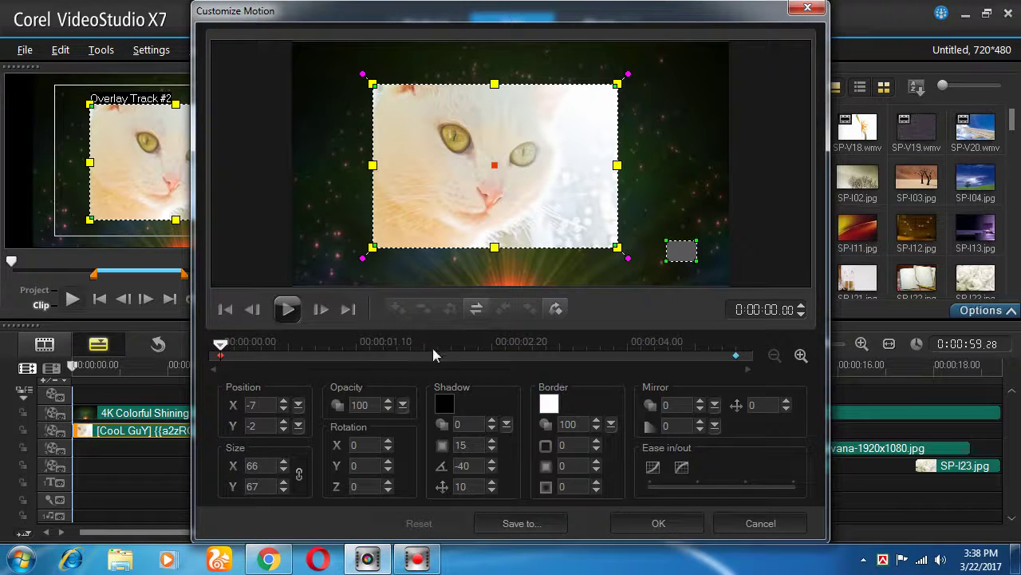
click(293, 354)
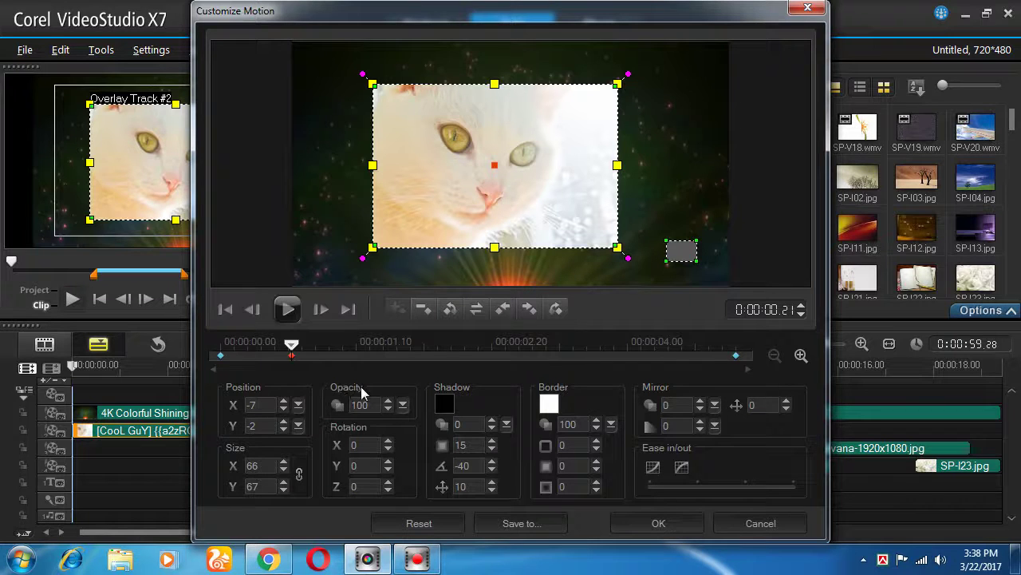
click(659, 354)
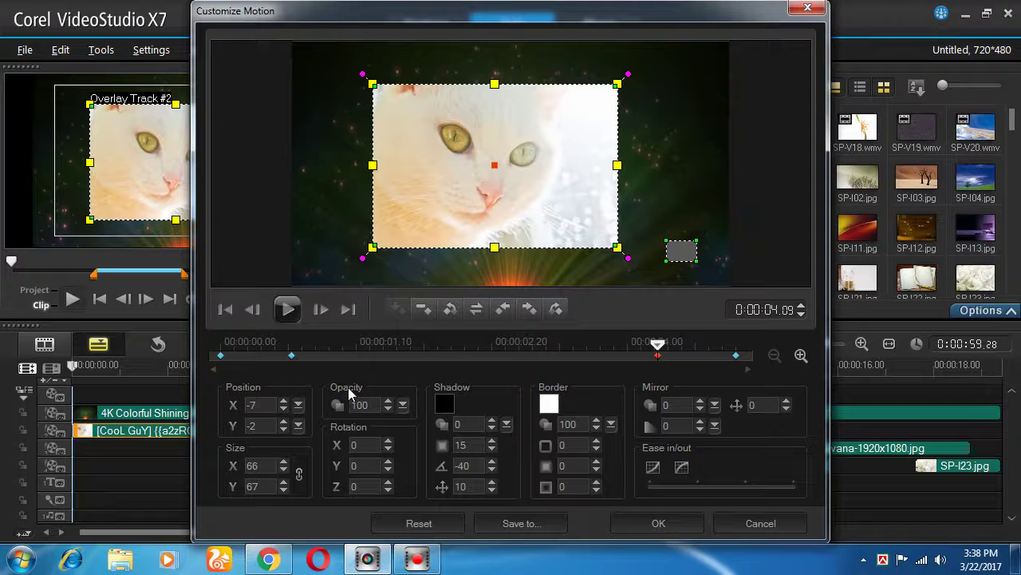
Set the cat photo's opacity to 0 at the first keyframe, 0:00:00.00
click(220, 355)
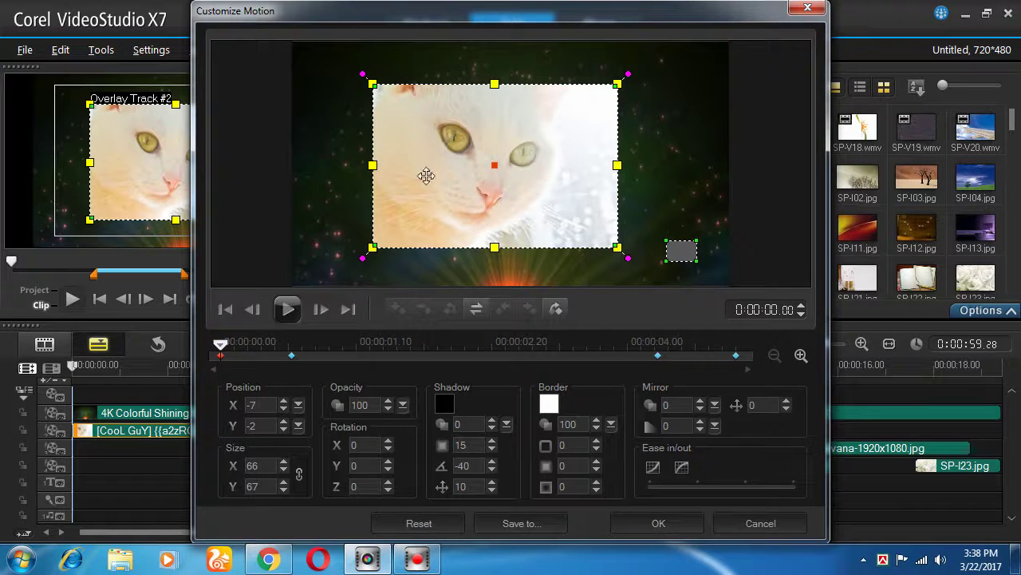
click(387, 410)
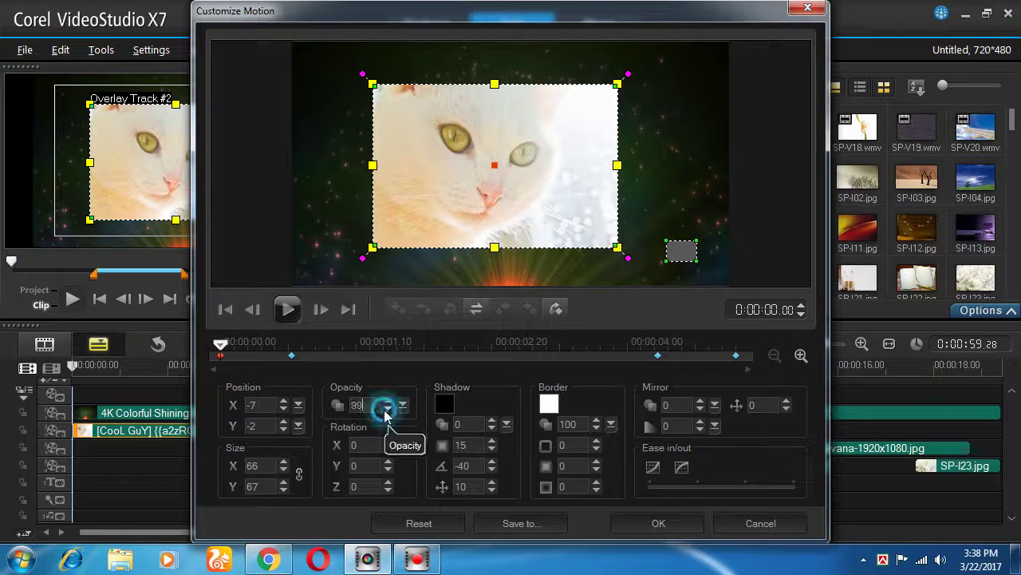
click(387, 410)
click(387, 410)
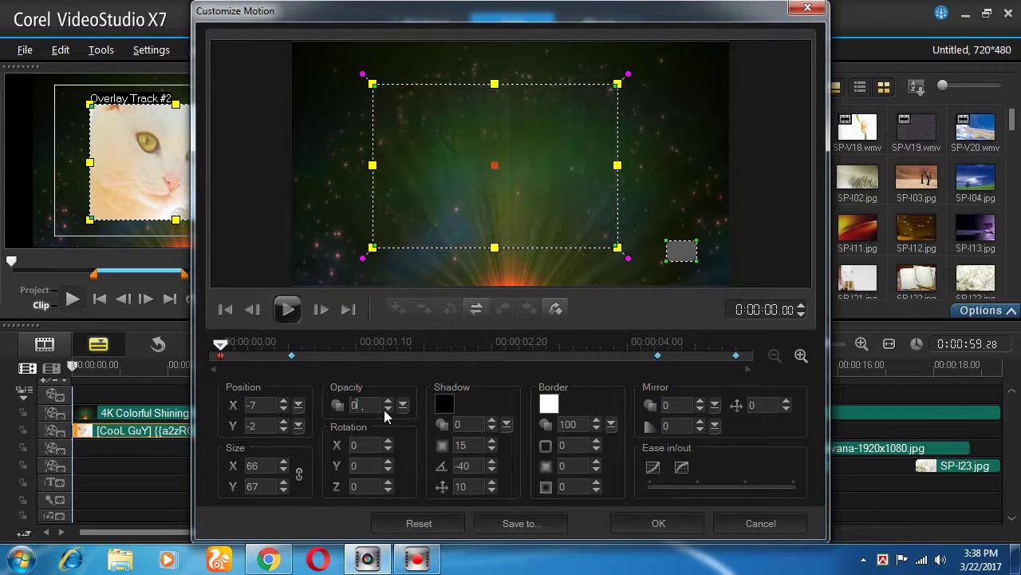
Set the cat photo's opacity to 0 at the last keyframe, 0:00:05.02, and scrub through the clip to check the fade
drag(225, 352, 735, 355)
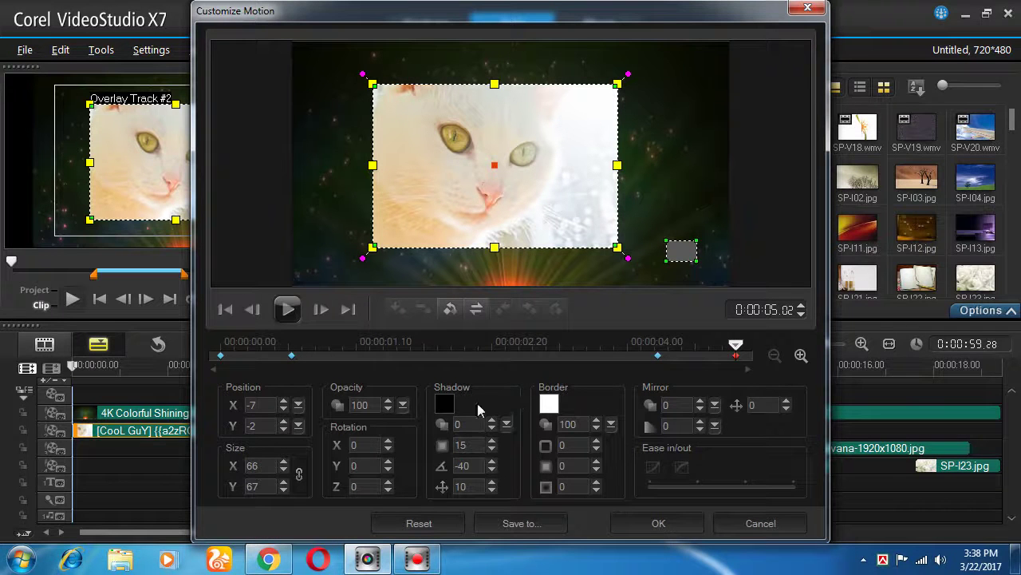
click(388, 409)
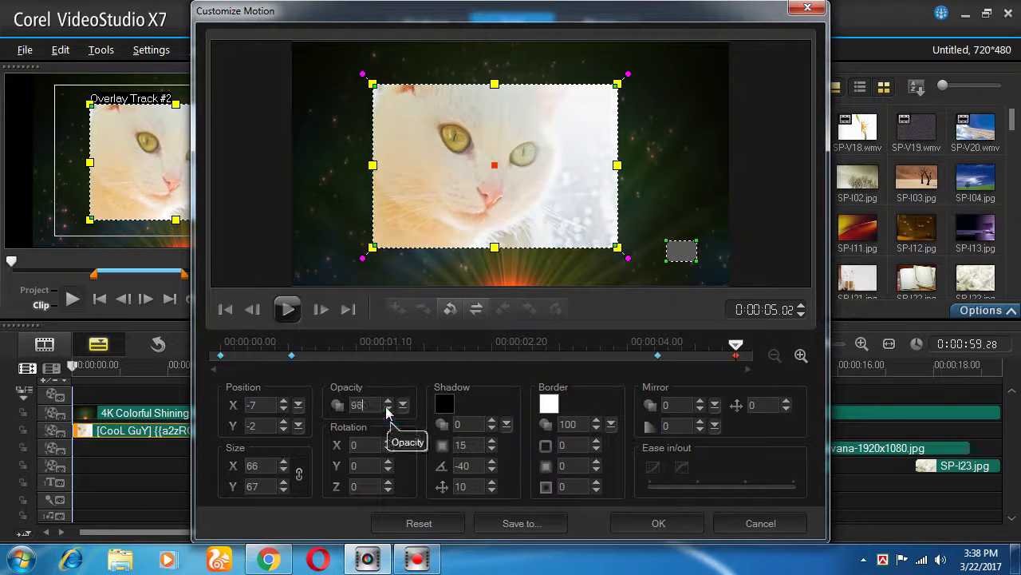
click(387, 409)
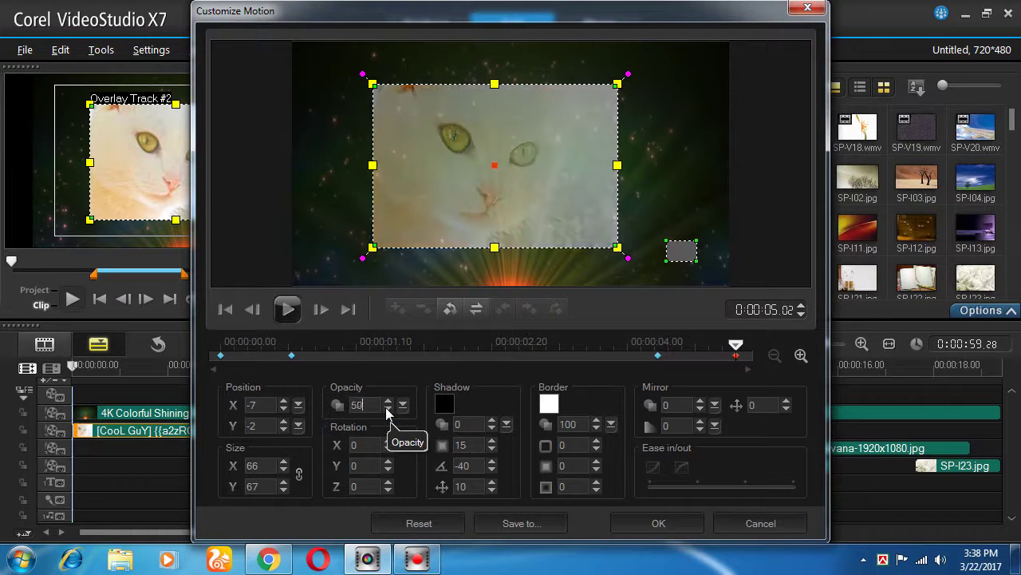
click(388, 408)
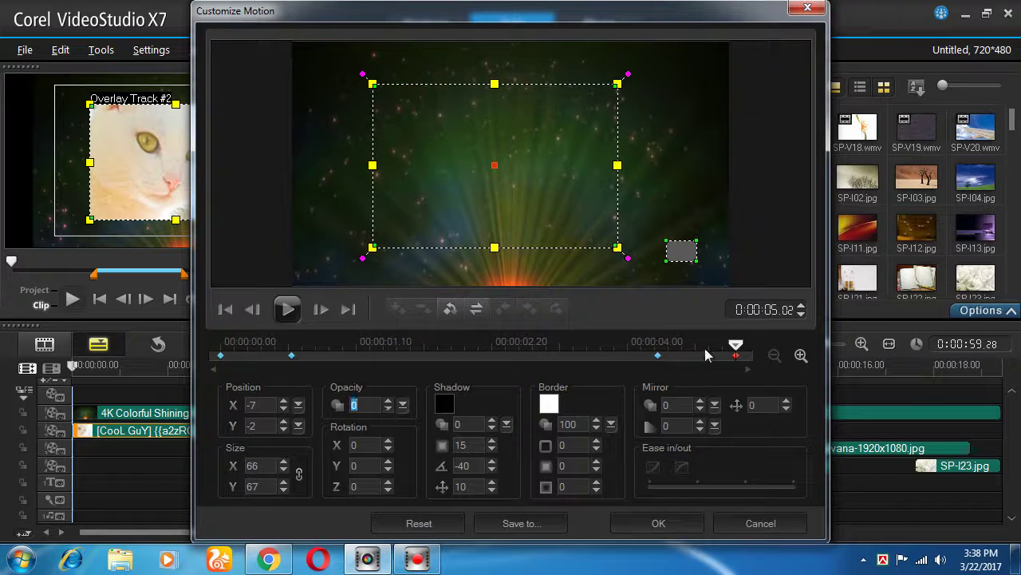
drag(735, 351, 320, 359)
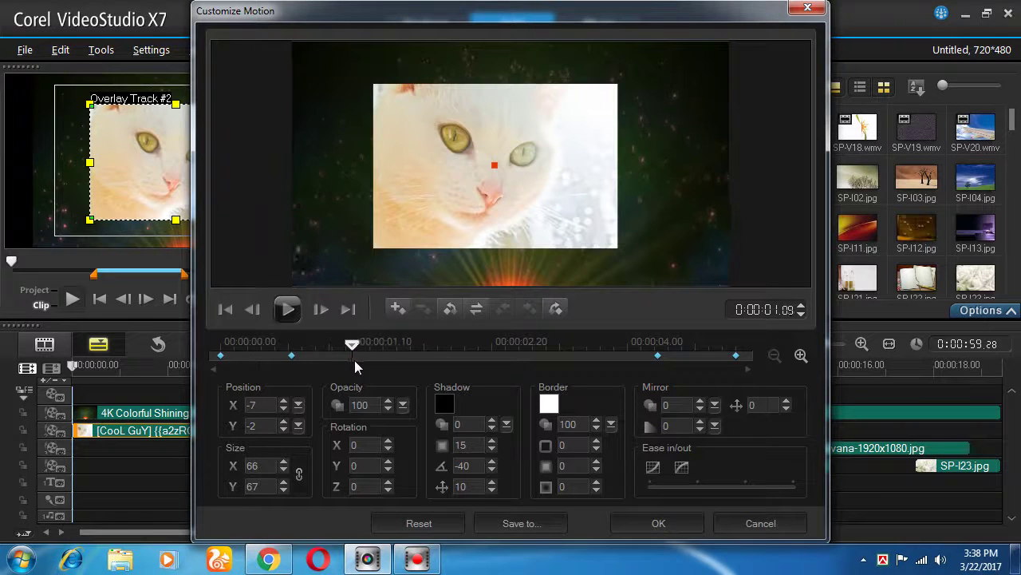
drag(405, 360, 466, 360)
drag(566, 361, 745, 372)
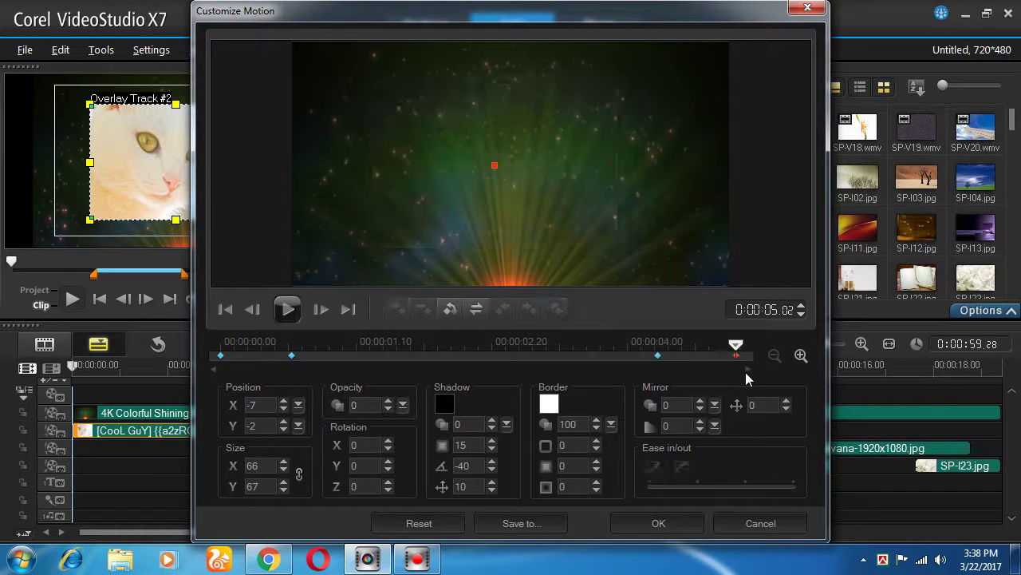
Set the photo's Z rotation to -360 at the first keyframe
click(222, 356)
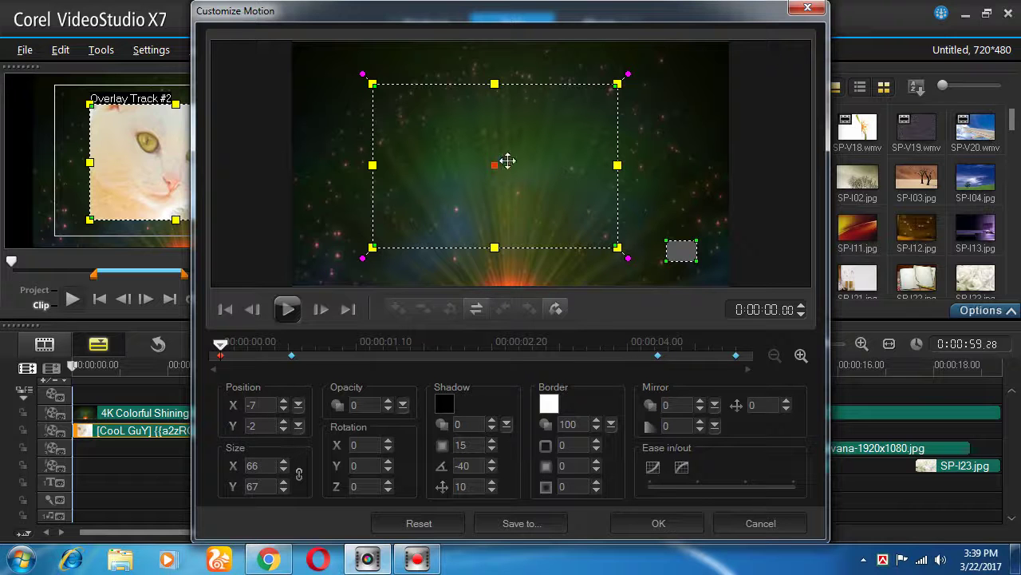
drag(631, 74, 639, 49)
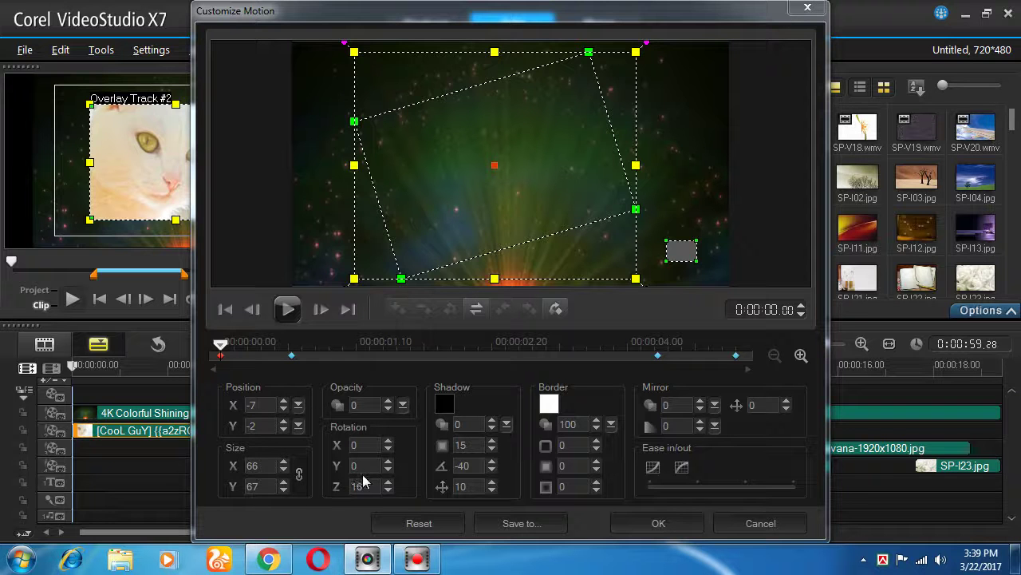
click(388, 491)
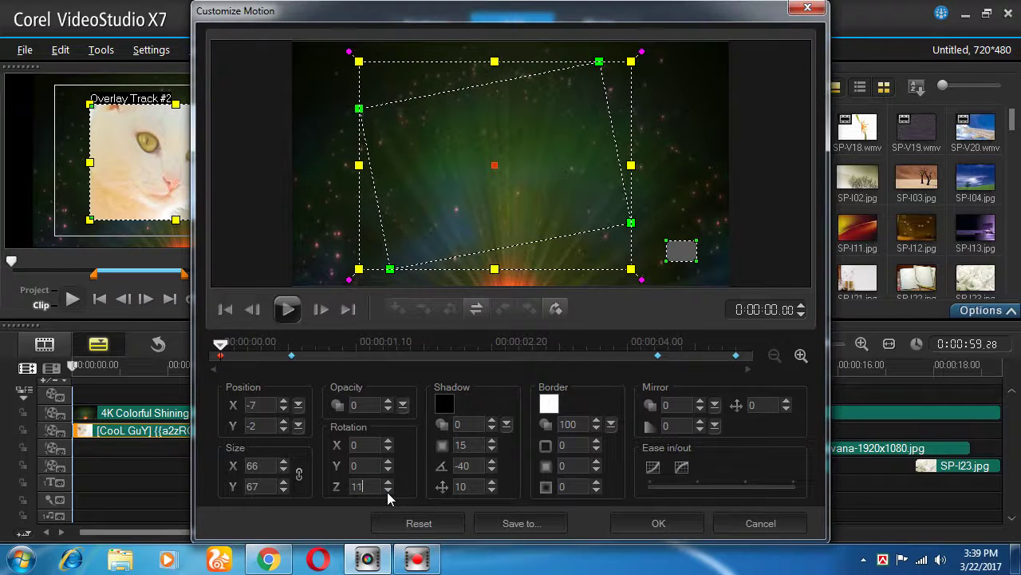
drag(387, 491, 387, 492)
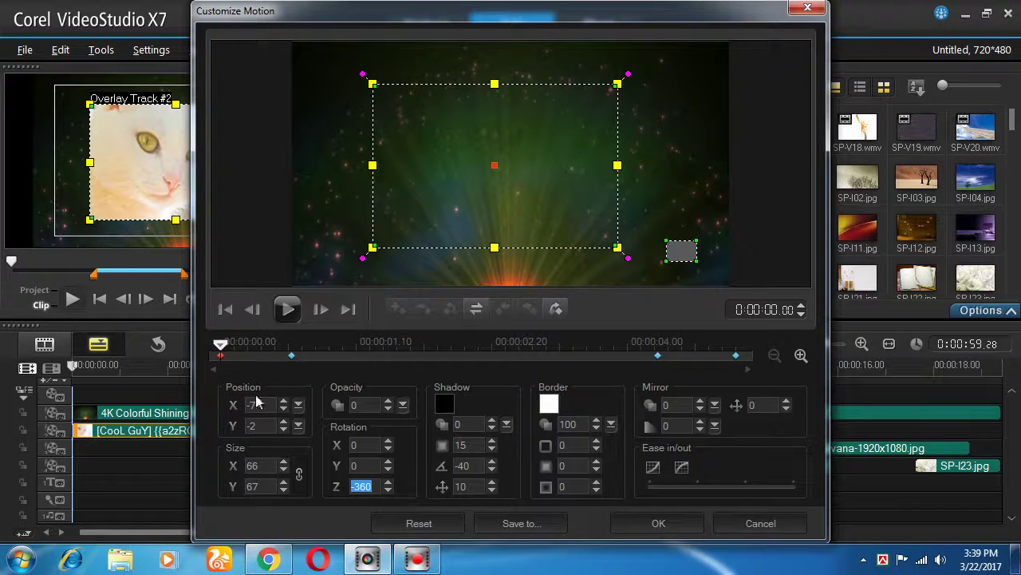
Set the photo's Z rotation to 360 at the last keyframe, 0:00:05.02
drag(221, 345, 416, 356)
drag(622, 355, 737, 357)
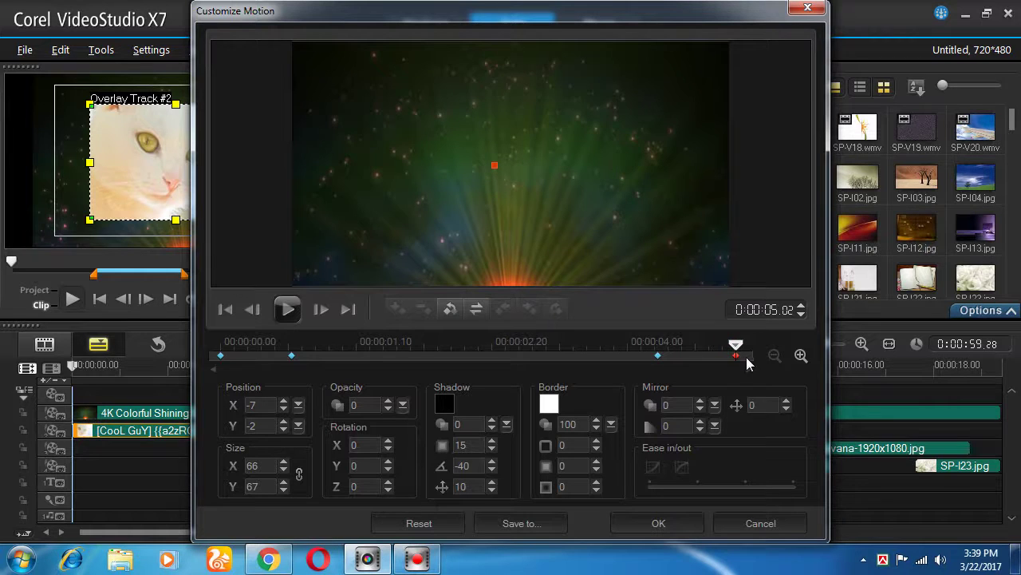
click(387, 483)
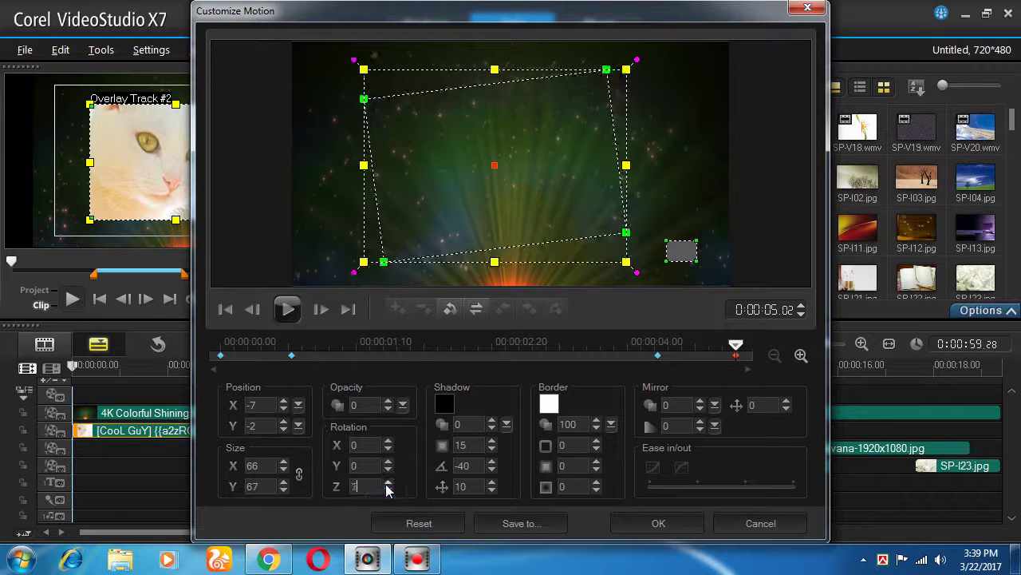
drag(387, 482, 386, 484)
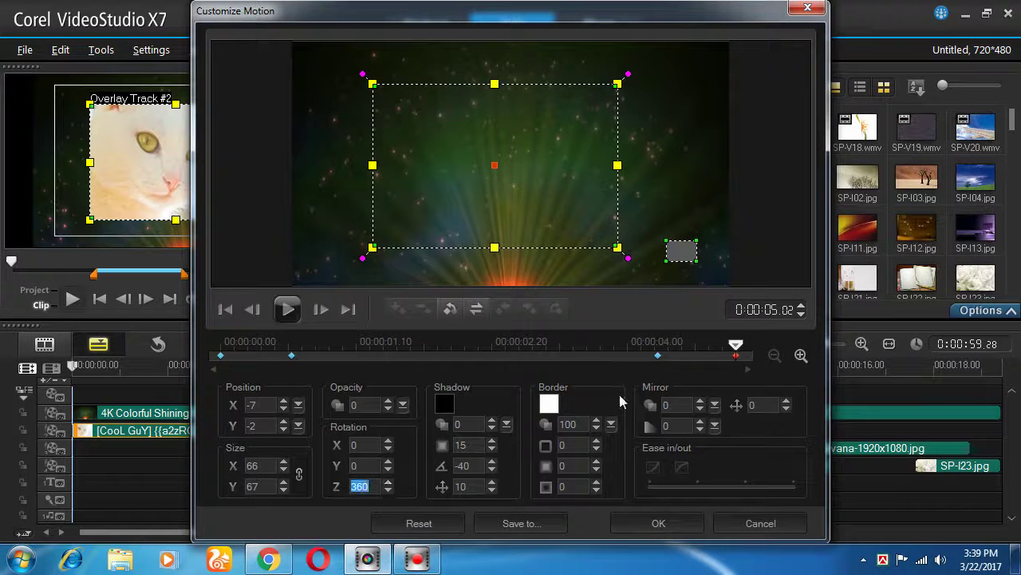
Add a keyframe at 0:00:01.13 and another one shortly before the 0:00:02.20 mark
drag(735, 345, 370, 347)
double_click(368, 356)
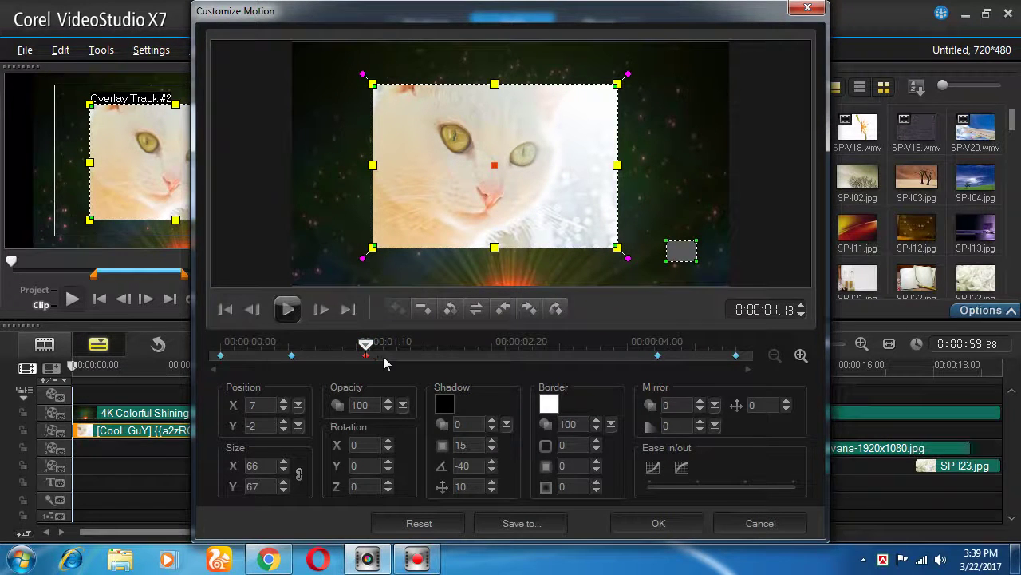
double_click(443, 356)
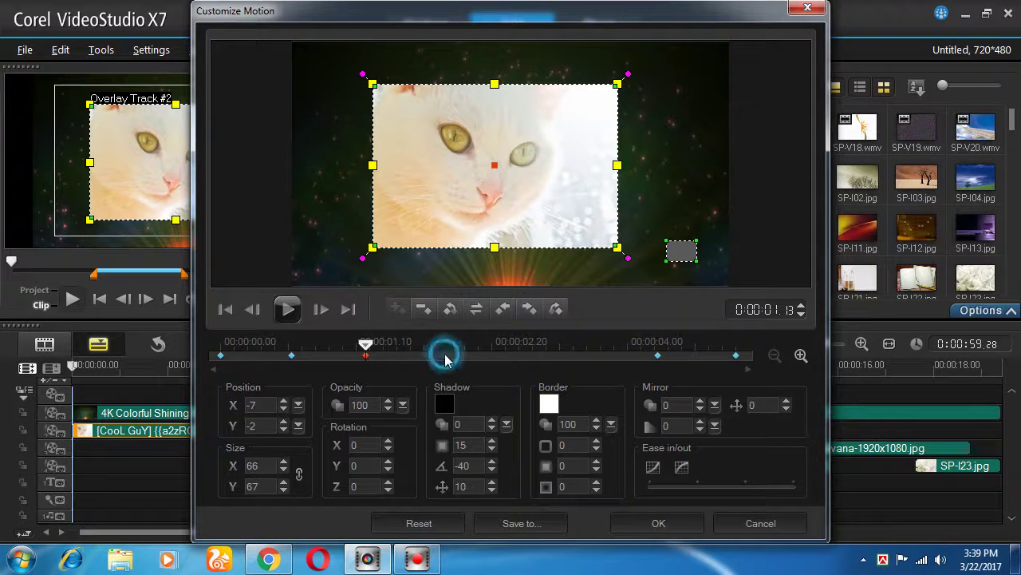
At the 0:00:01.13 keyframe, pull the photo's two right corners inward and move the photo to about X -28, Y 24
click(367, 357)
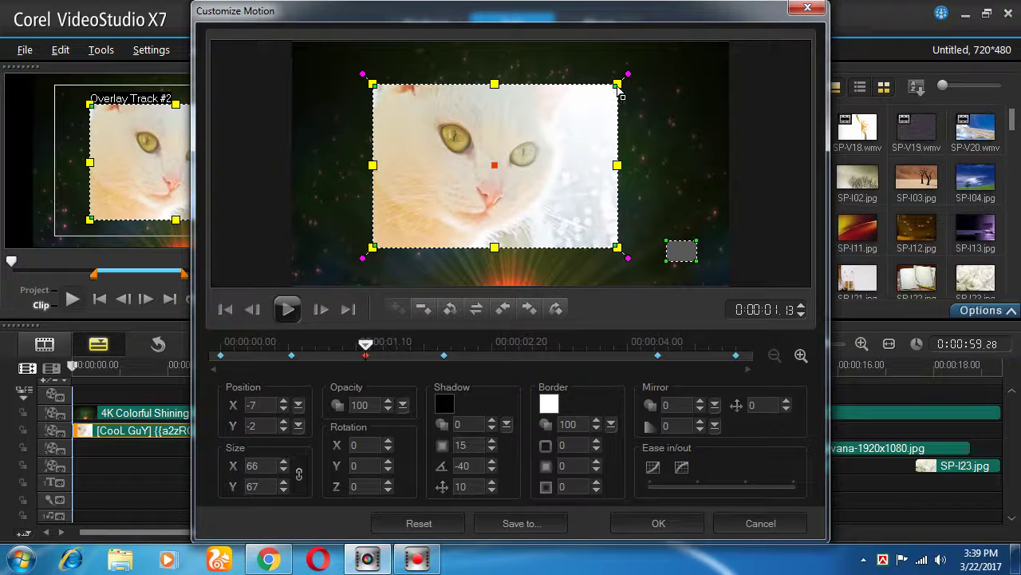
drag(619, 88, 536, 99)
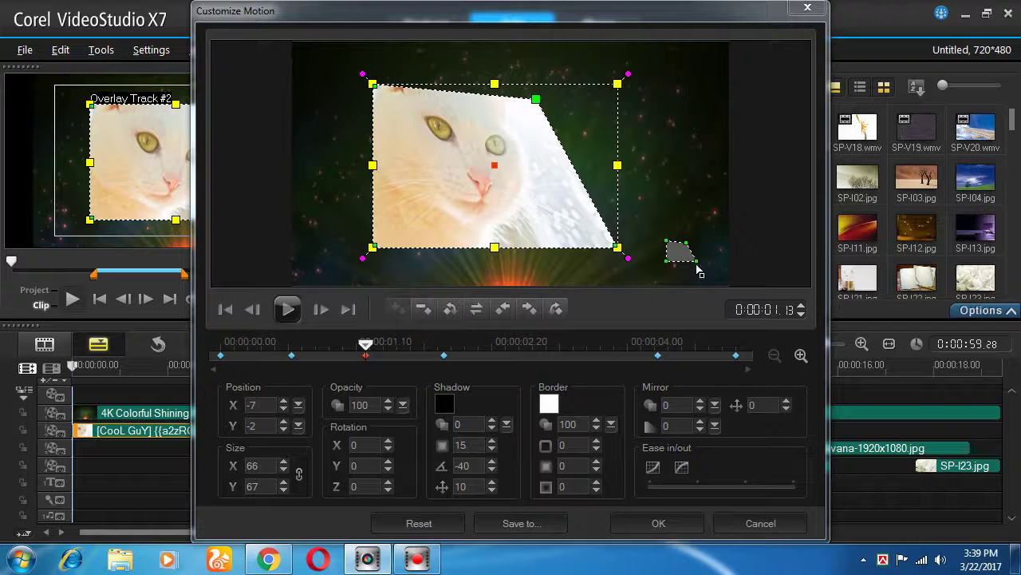
drag(616, 247, 539, 240)
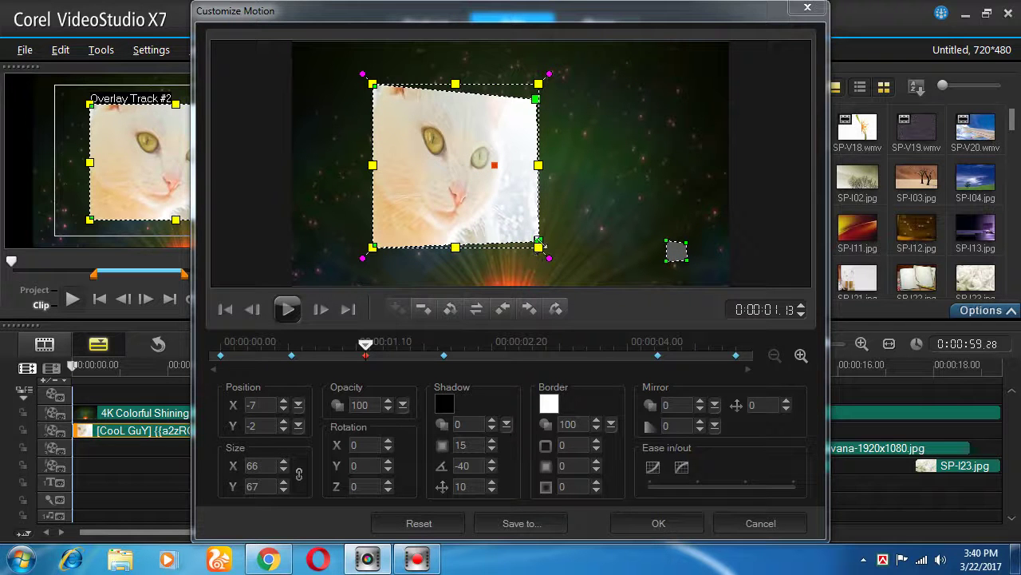
drag(458, 174, 433, 145)
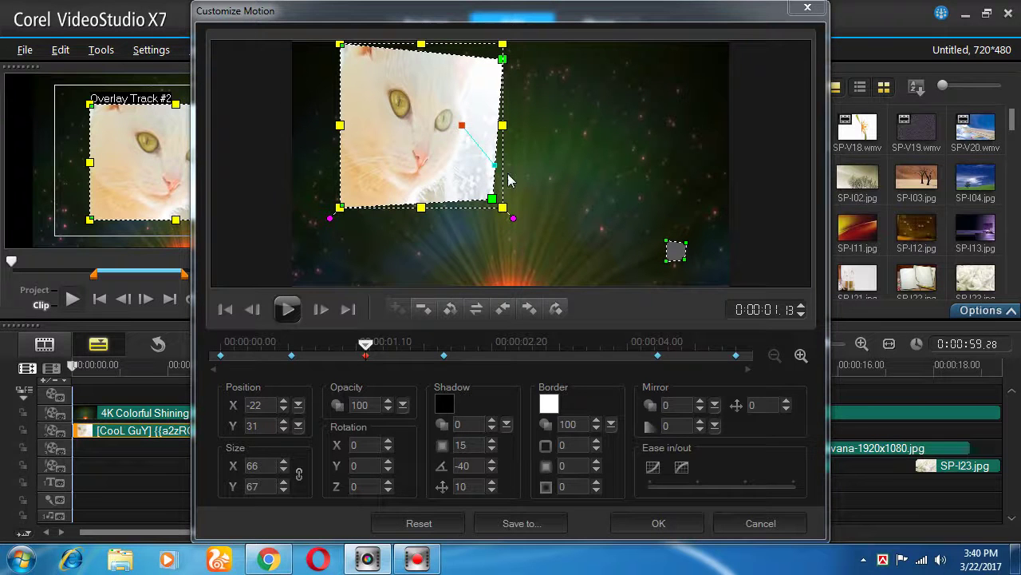
drag(496, 206, 478, 220)
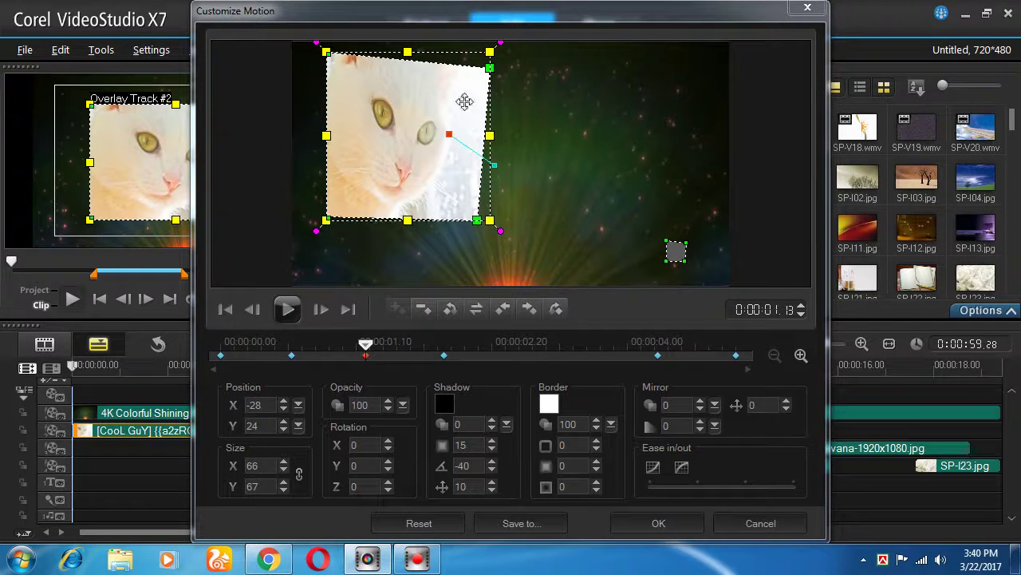
Pull the photo's two right corners further inward, so its right edge is shorter than its left edge in a perspective shape
drag(490, 70, 456, 68)
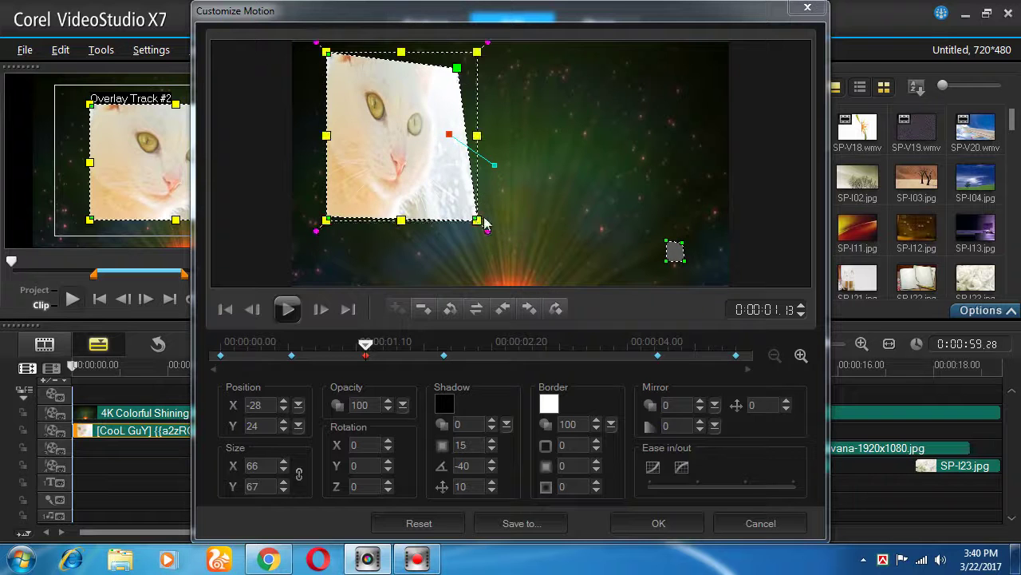
drag(477, 221, 456, 196)
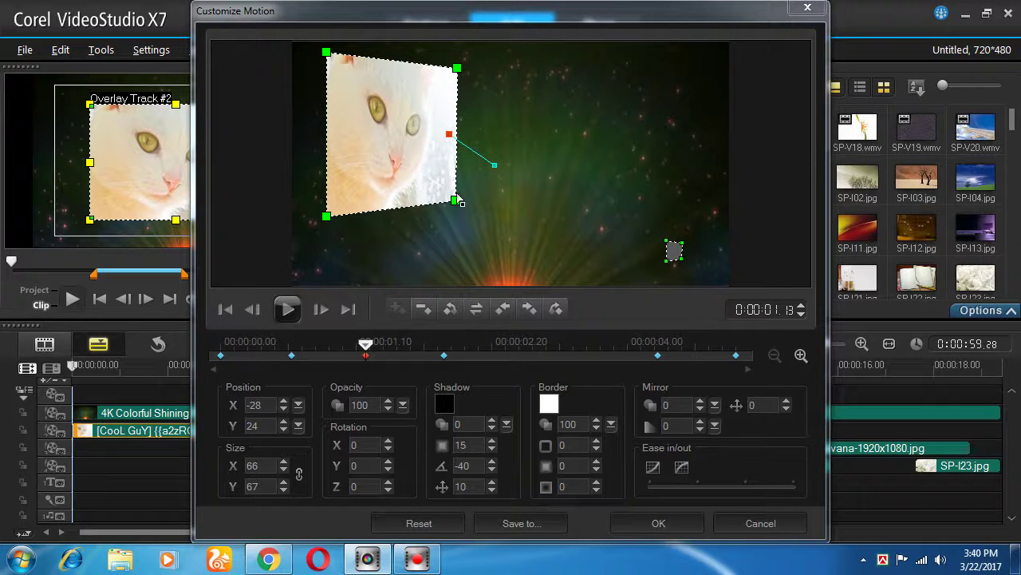
drag(461, 69, 459, 69)
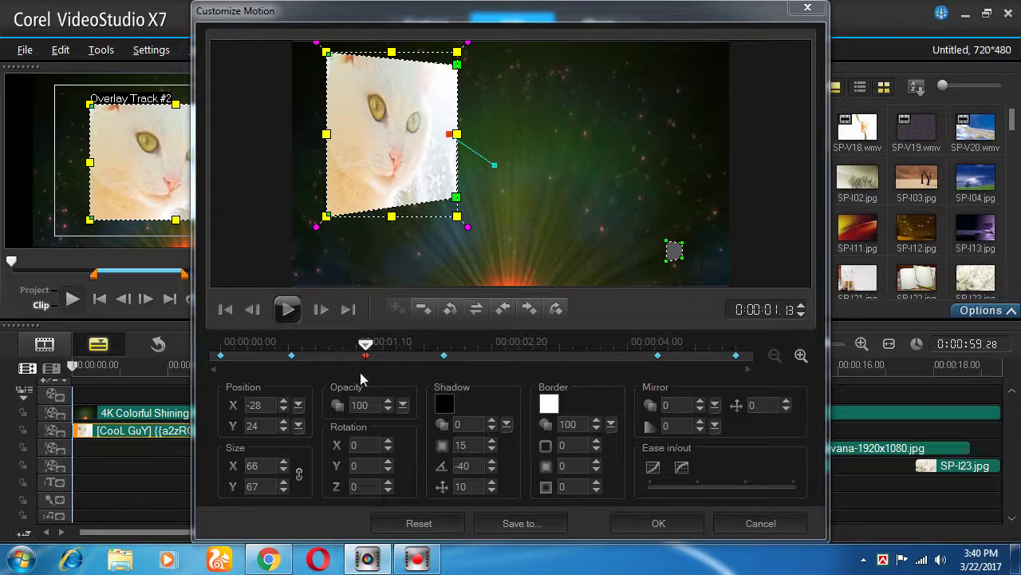
Copy the 0:00:01.13 keyframe's settings onto the 0:00:02.06 keyframe
mouse_move(367, 351)
mouse_down()
mouse_move(364, 342)
mouse_move(379, 349)
mouse_move(255, 353)
mouse_move(366, 356)
mouse_up()
right_click(368, 72)
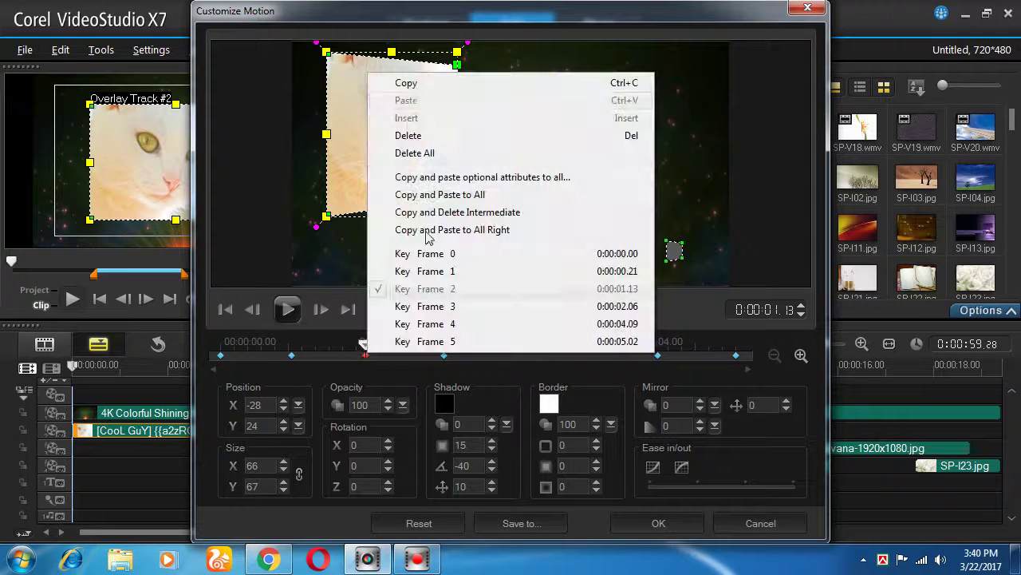
click(412, 84)
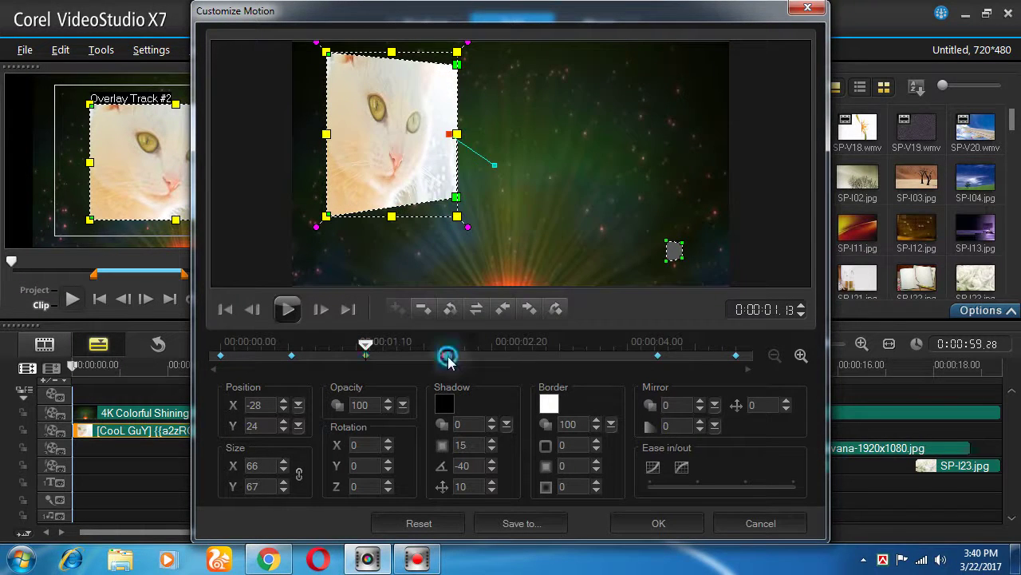
click(448, 356)
right_click(443, 71)
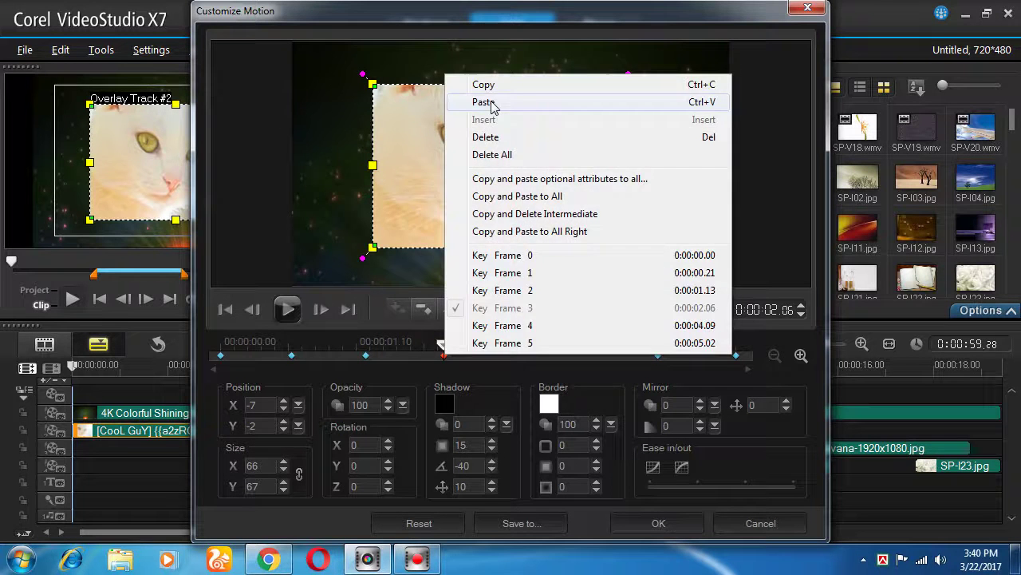
click(520, 103)
Set the photo's mirror opacity to 35 at both the 0:00:01.13 and 0:00:02.06 keyframes
drag(381, 356, 420, 357)
click(366, 356)
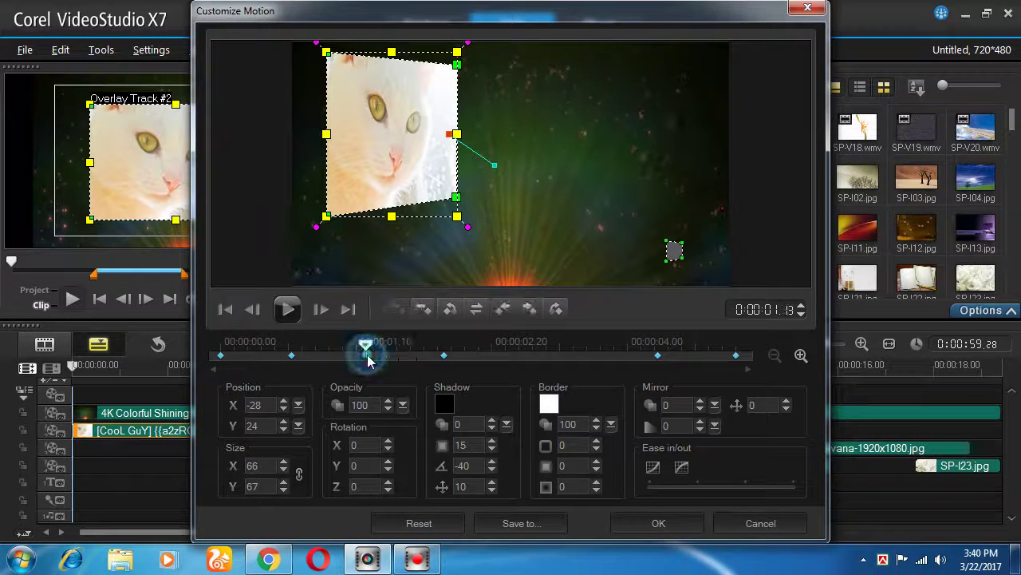
click(700, 405)
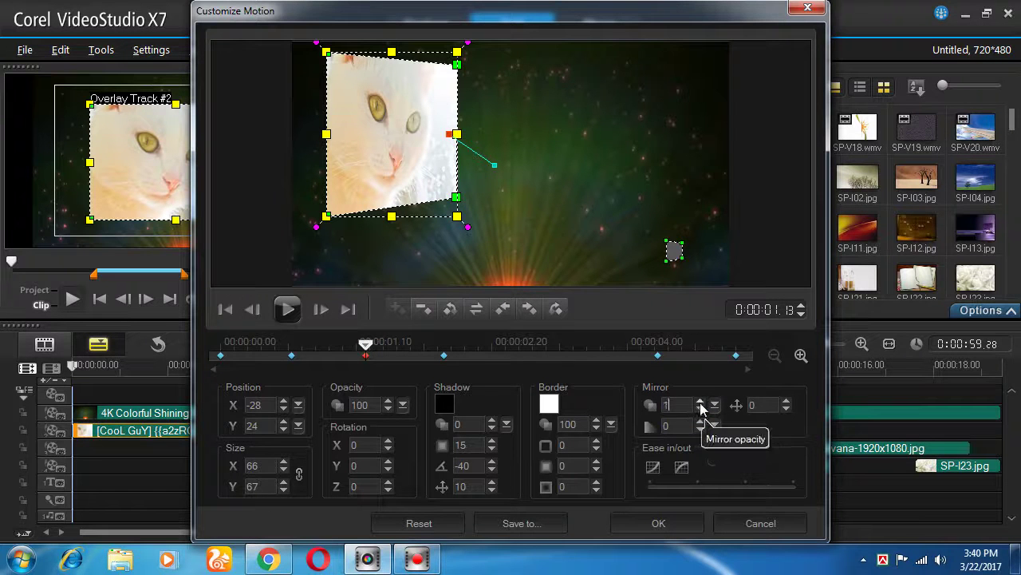
drag(701, 407, 701, 407)
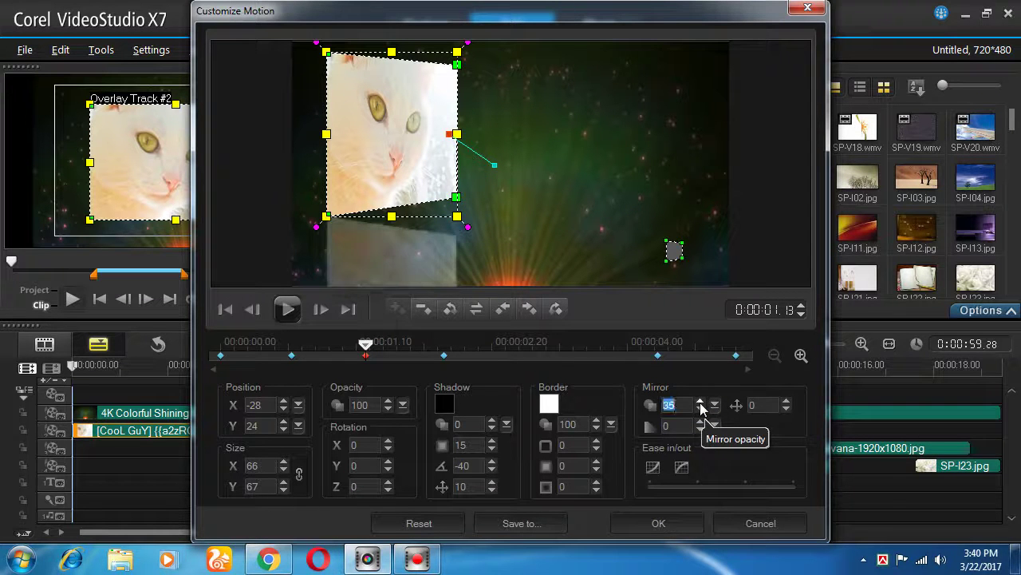
click(446, 357)
drag(700, 404, 701, 405)
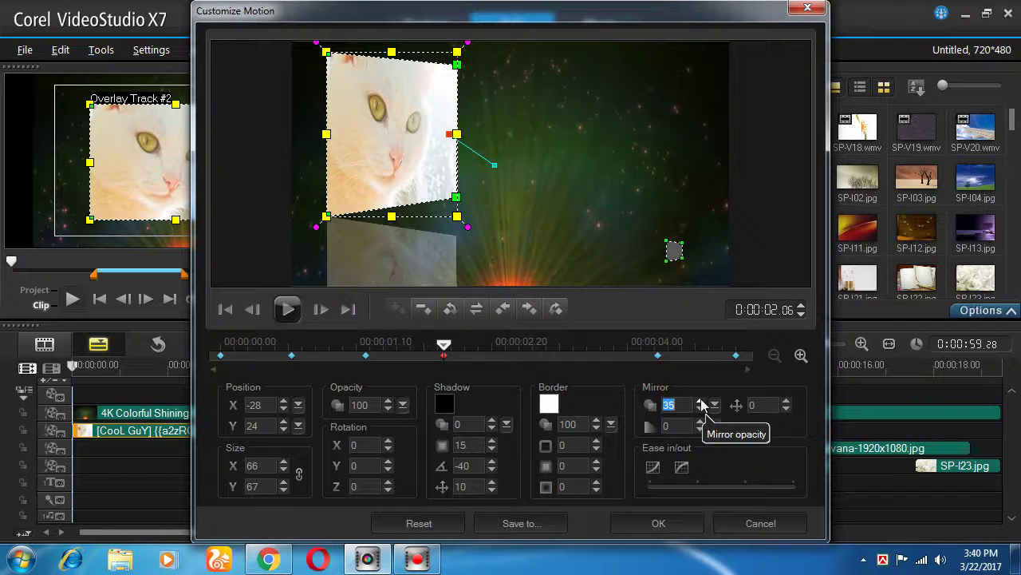
Add a keyframe at 0:00:02.12 and move the photo across to about X 12, Y 22
mouse_move(439, 348)
mouse_down()
mouse_move(401, 349)
mouse_move(556, 349)
mouse_move(446, 359)
mouse_up()
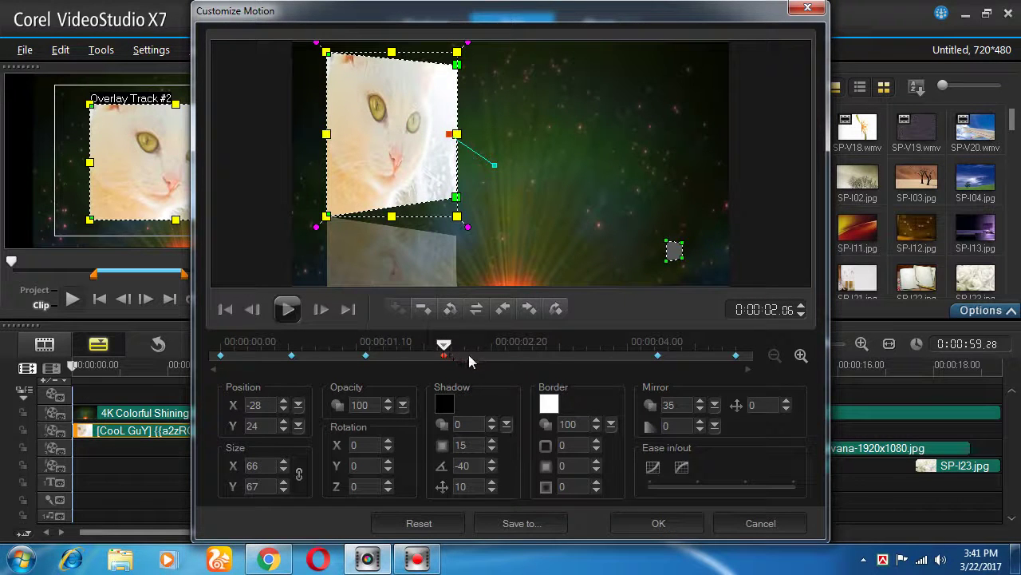
click(469, 357)
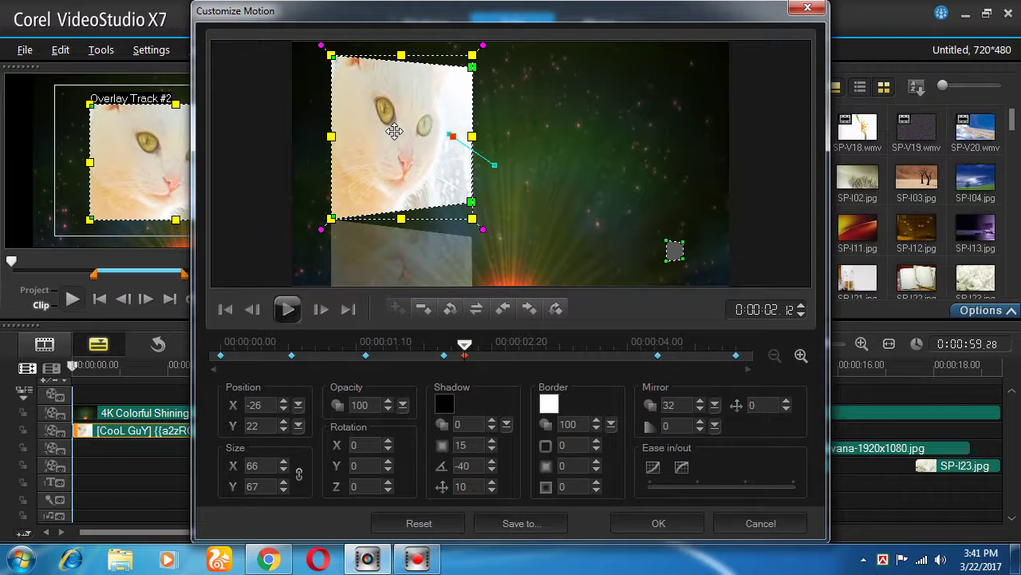
drag(394, 131, 479, 129)
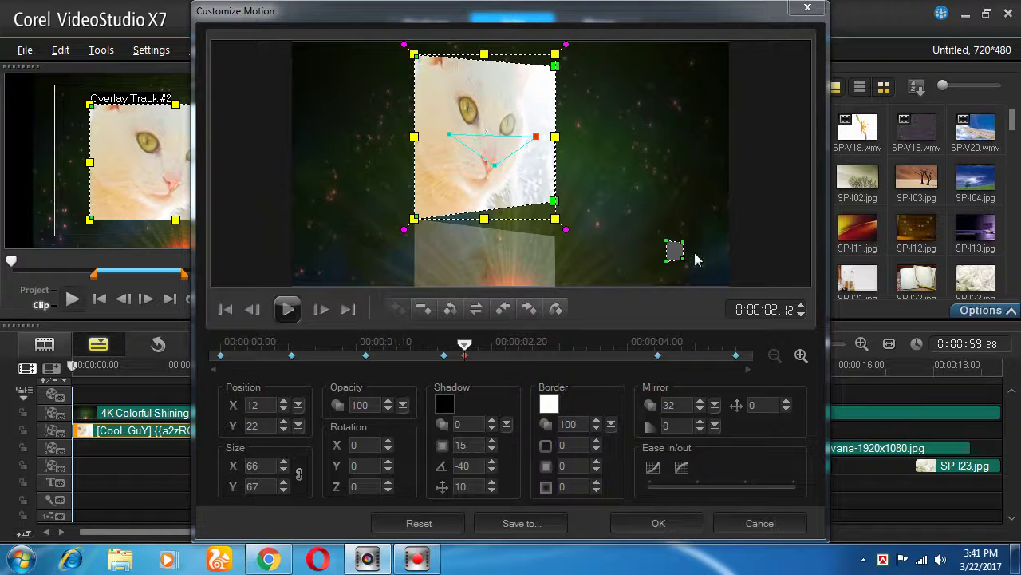
Distort the photo's four corners at the 0:00:02.12 keyframe, shifting its shape toward the frame's right side with a slightly slanted left edge
drag(559, 206, 567, 216)
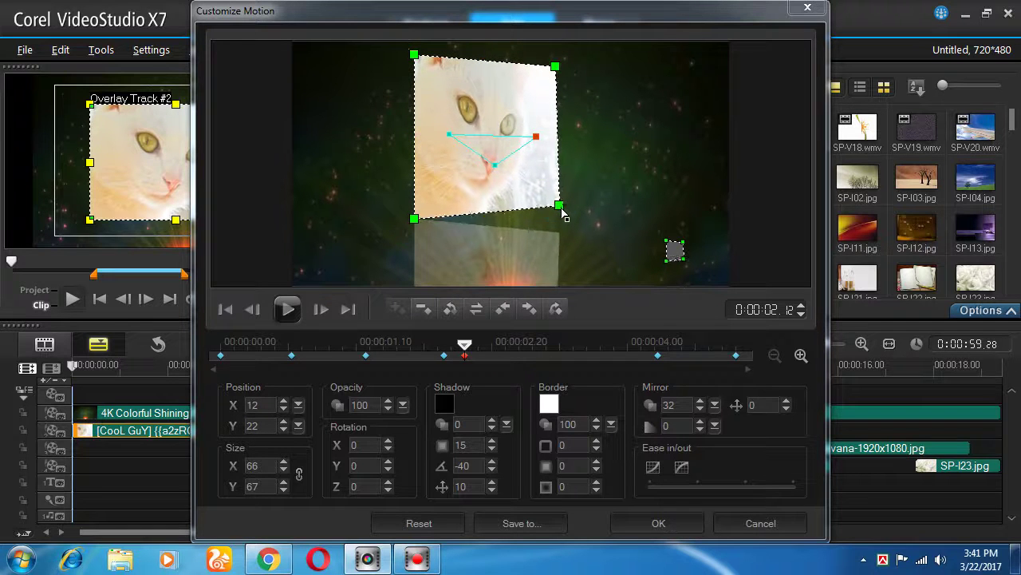
drag(559, 68, 607, 70)
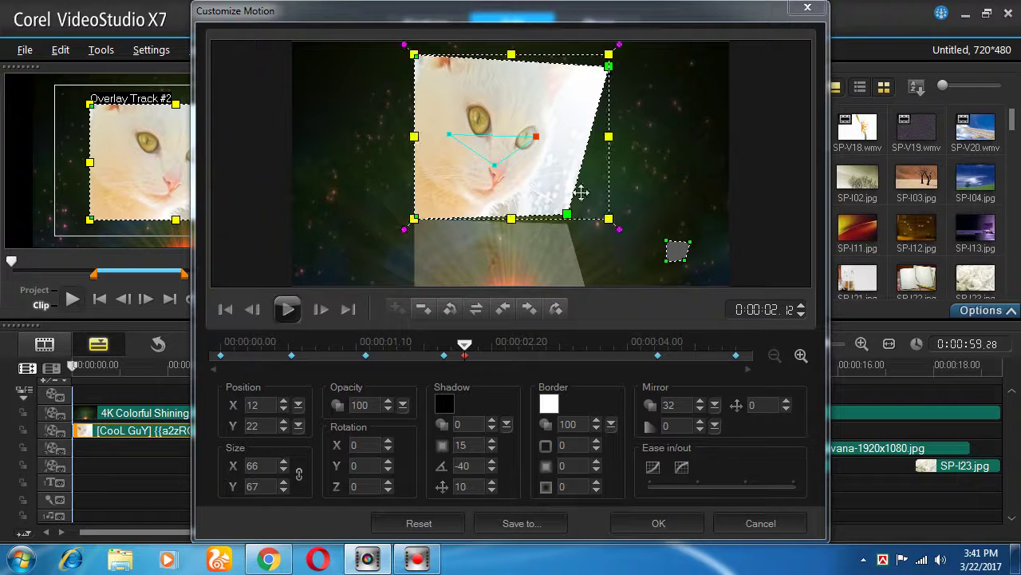
drag(573, 218, 625, 223)
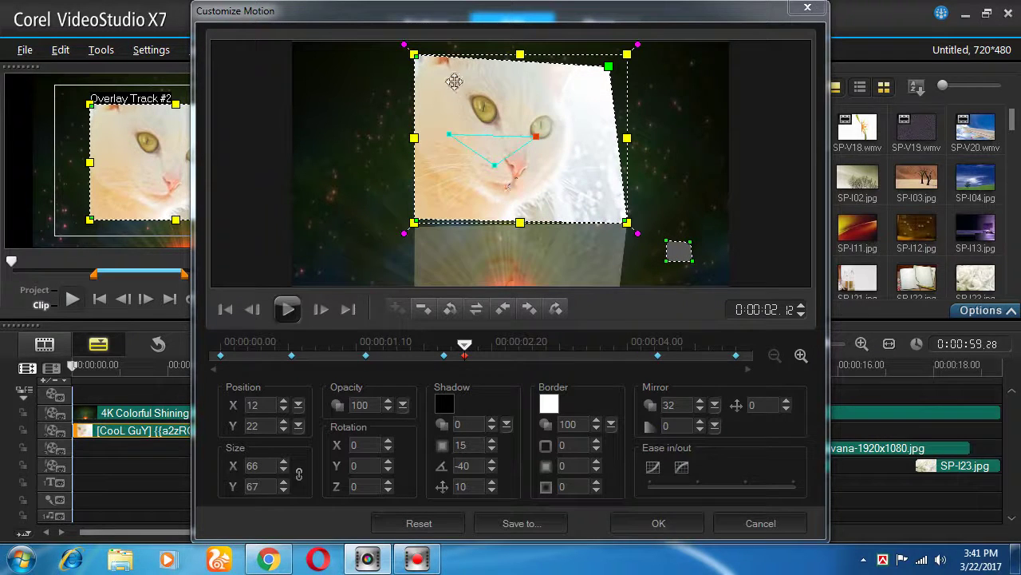
drag(415, 56, 468, 55)
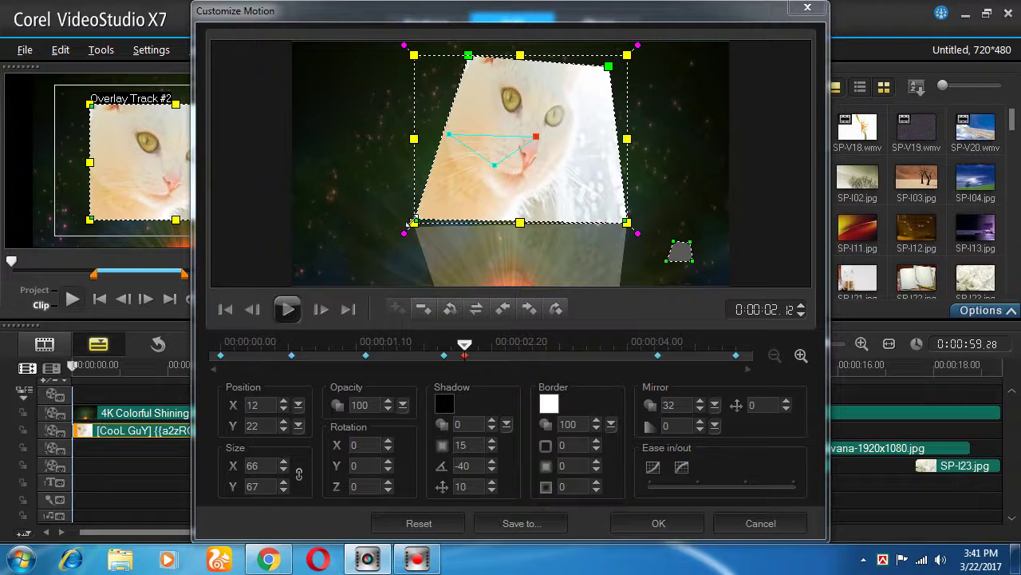
drag(415, 223, 494, 220)
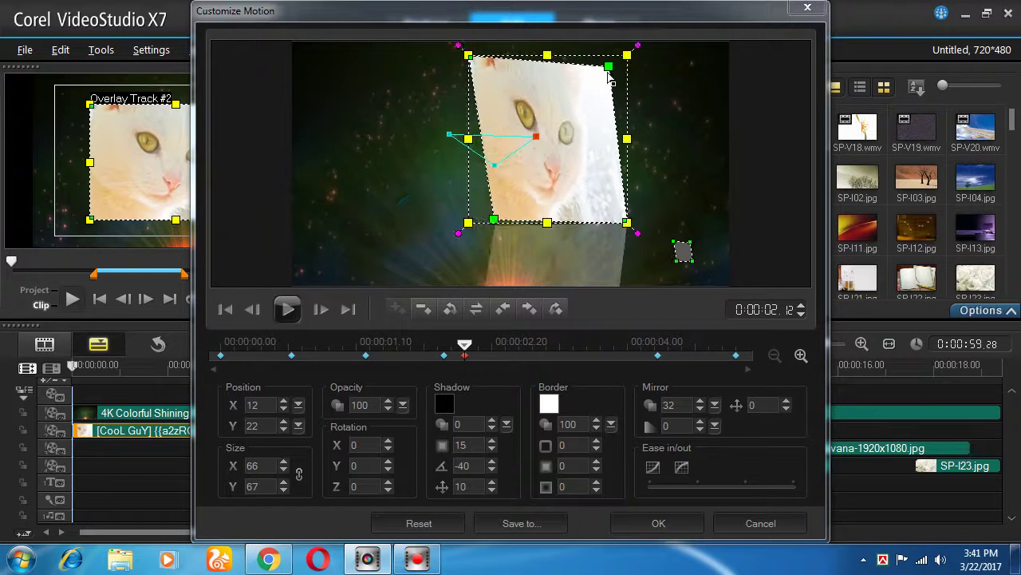
drag(609, 69, 675, 92)
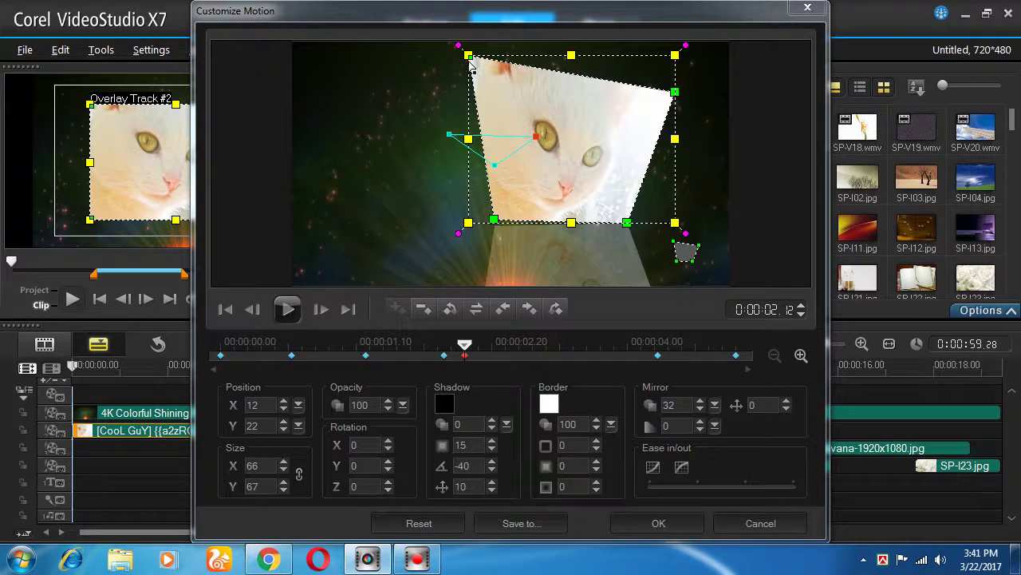
drag(473, 61, 526, 85)
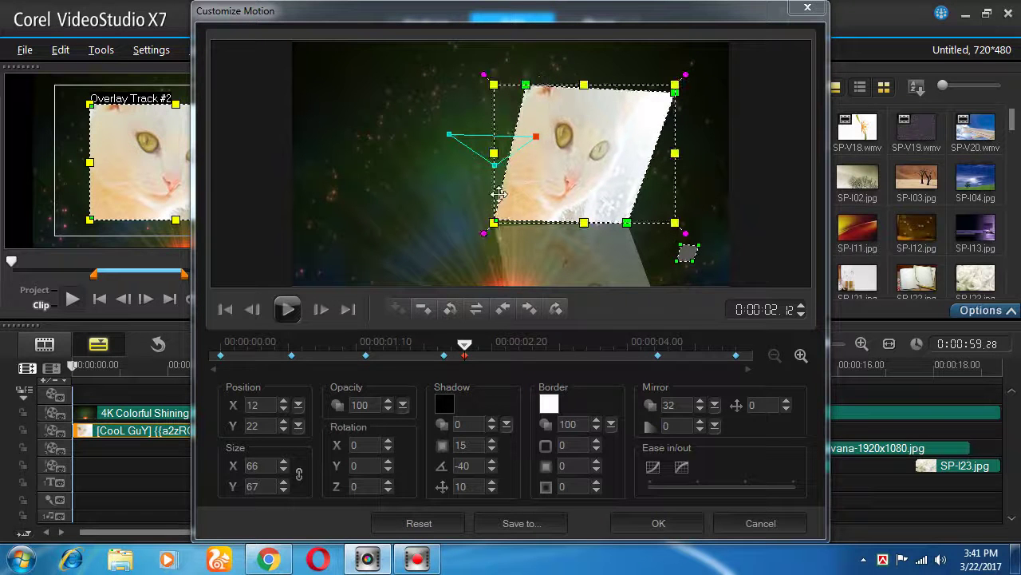
drag(496, 225, 514, 212)
drag(629, 224, 668, 230)
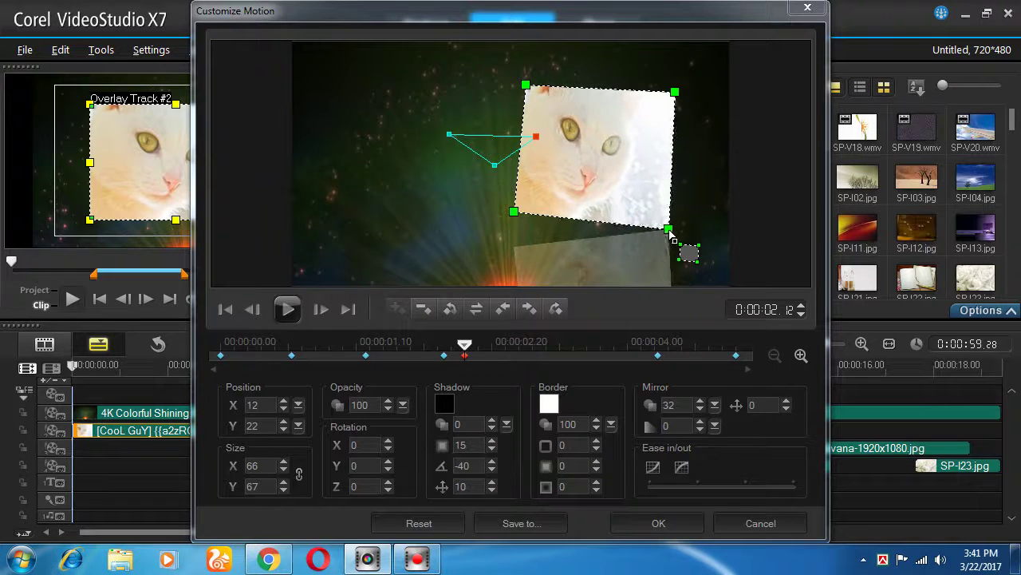
drag(514, 217, 517, 232)
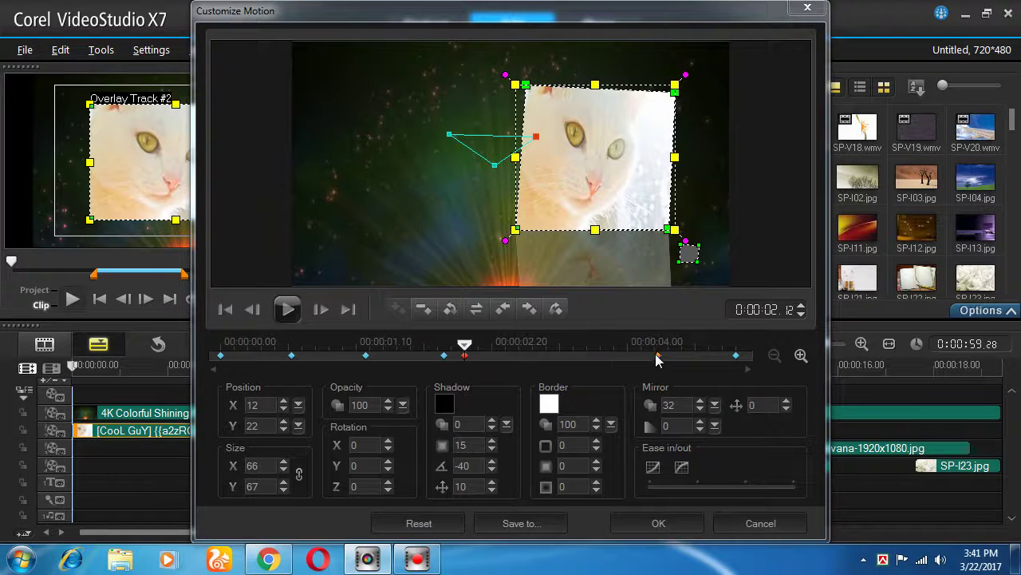
Copy the 0:00:02.12 keyframe's settings onto the 0:00:04.09 keyframe and scrub through the clip to check the motion
right_click(465, 355)
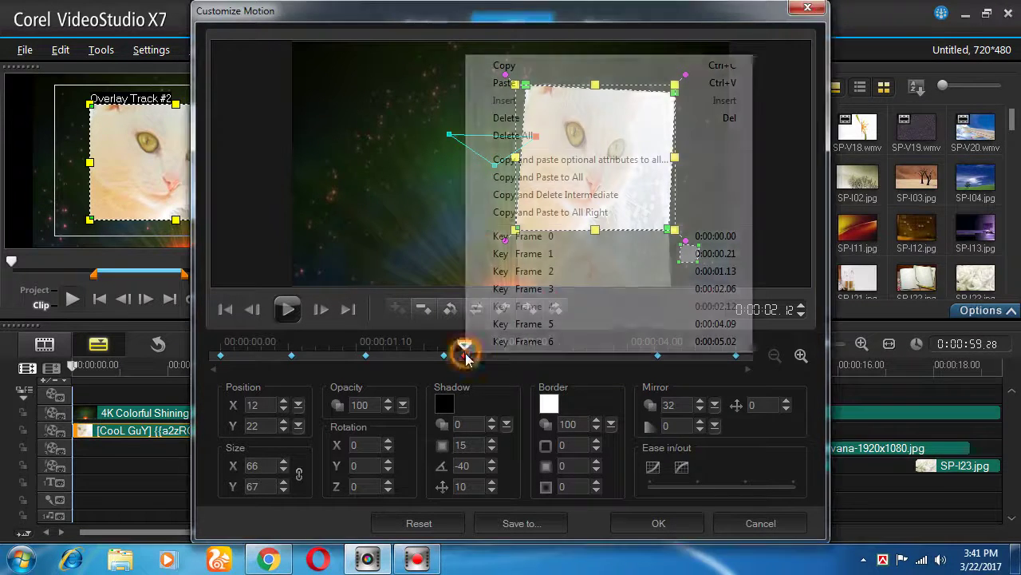
click(522, 64)
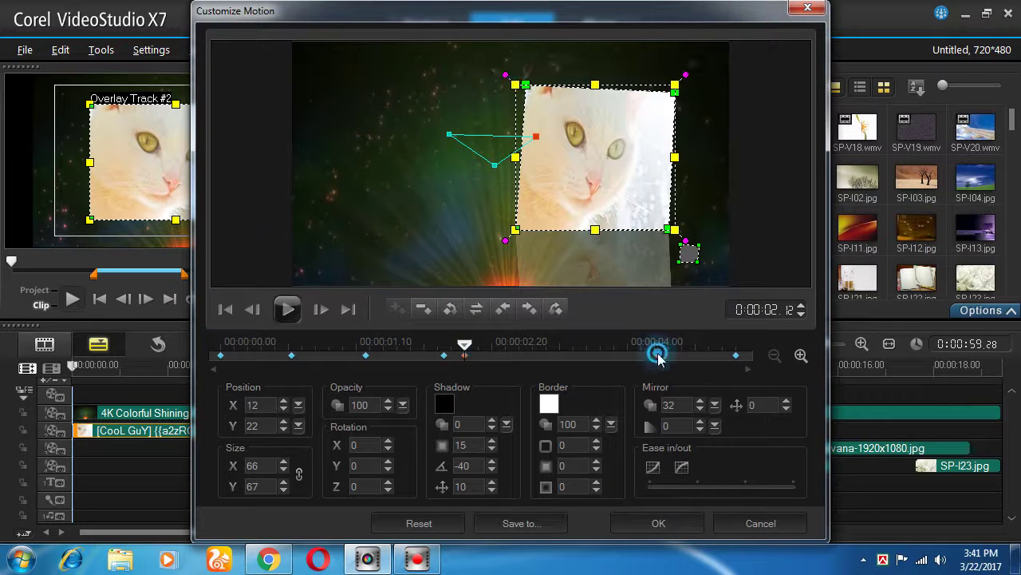
click(657, 355)
right_click(657, 356)
click(699, 85)
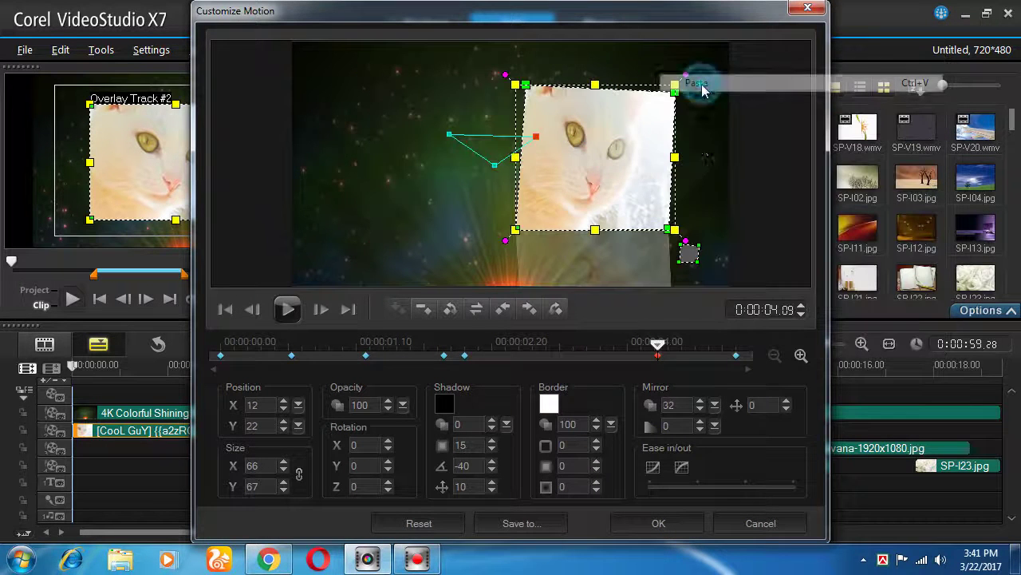
drag(657, 350, 375, 365)
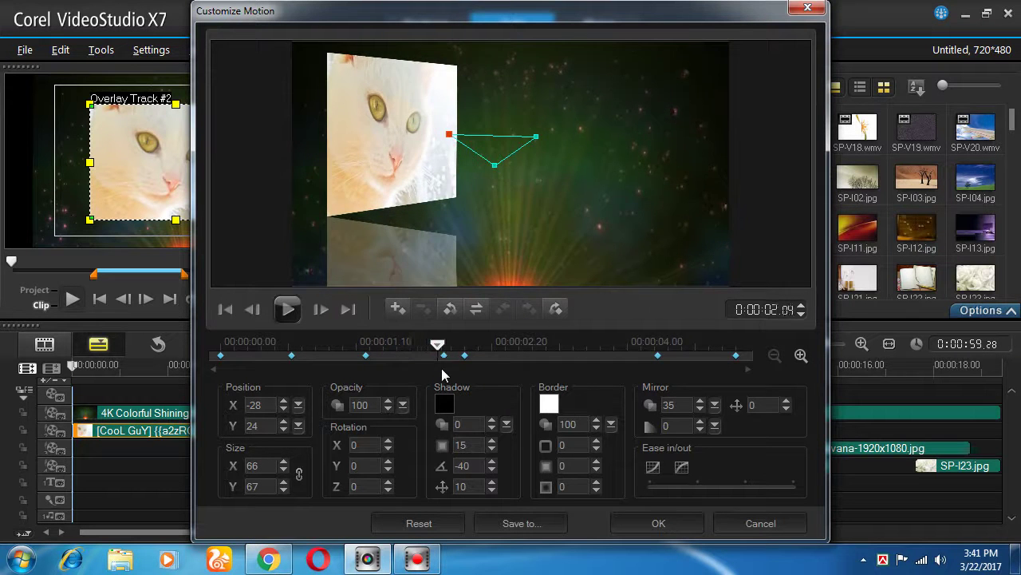
drag(443, 375, 473, 377)
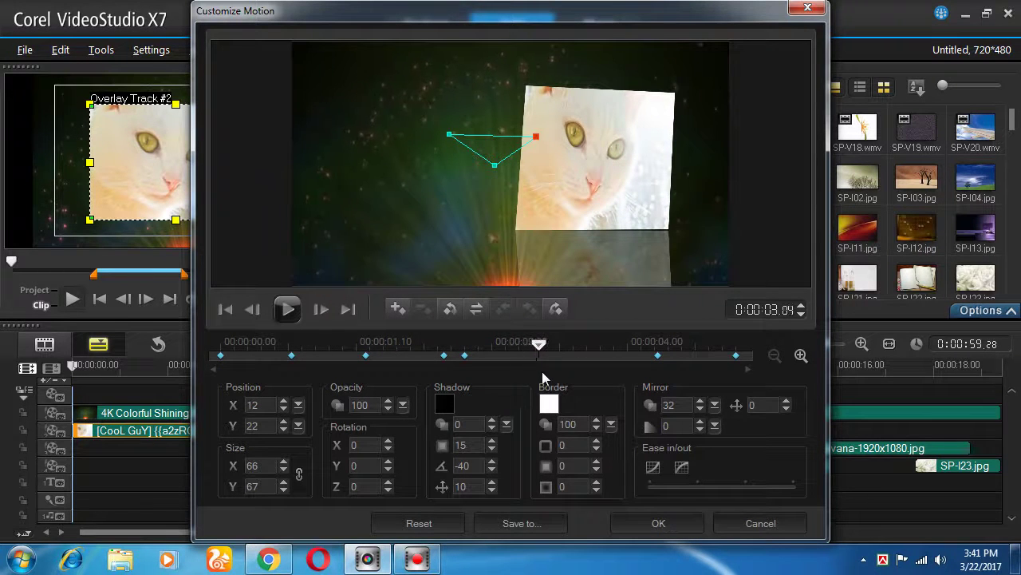
drag(578, 371, 606, 371)
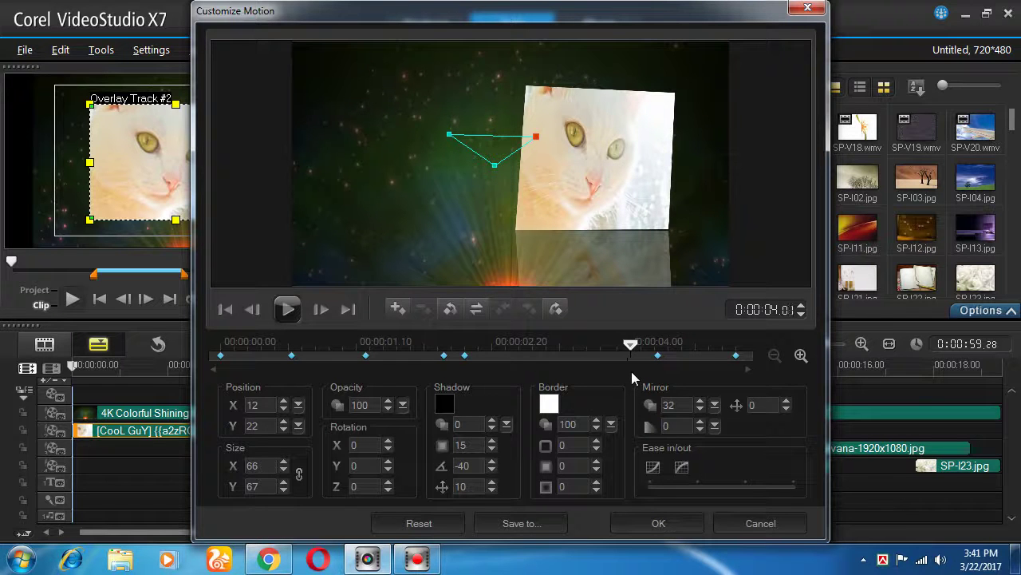
drag(582, 371, 537, 372)
Set the photo's border size to 5 at the 0:00:02.12 keyframe
click(466, 356)
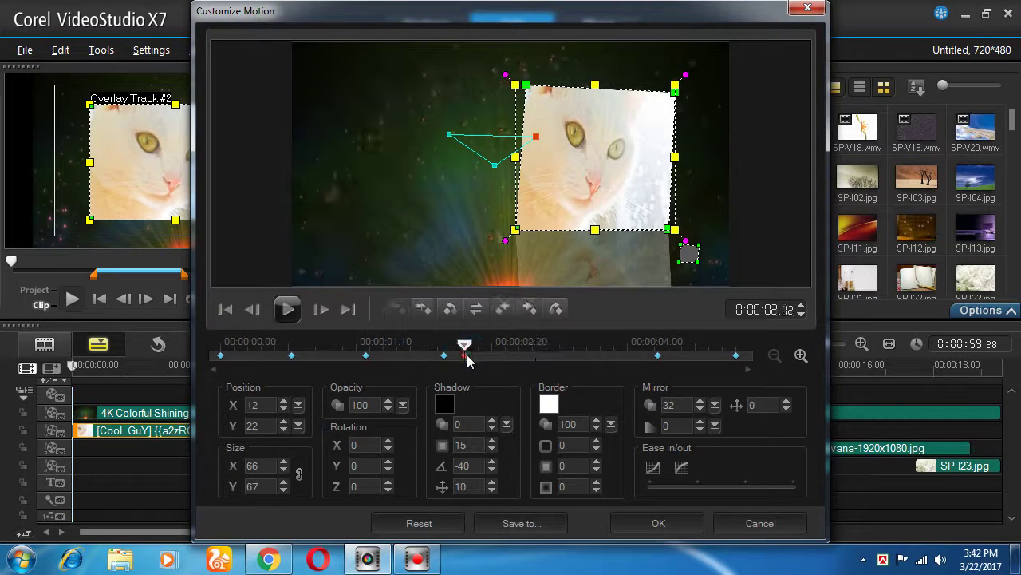
click(597, 443)
click(597, 443)
click(597, 442)
click(598, 443)
click(599, 443)
Set the last of the photo's border values to 10 at the 0:00:02.12 keyframe
click(598, 483)
click(599, 483)
click(598, 482)
click(598, 483)
click(598, 483)
click(598, 482)
click(598, 483)
click(597, 483)
click(598, 483)
click(598, 483)
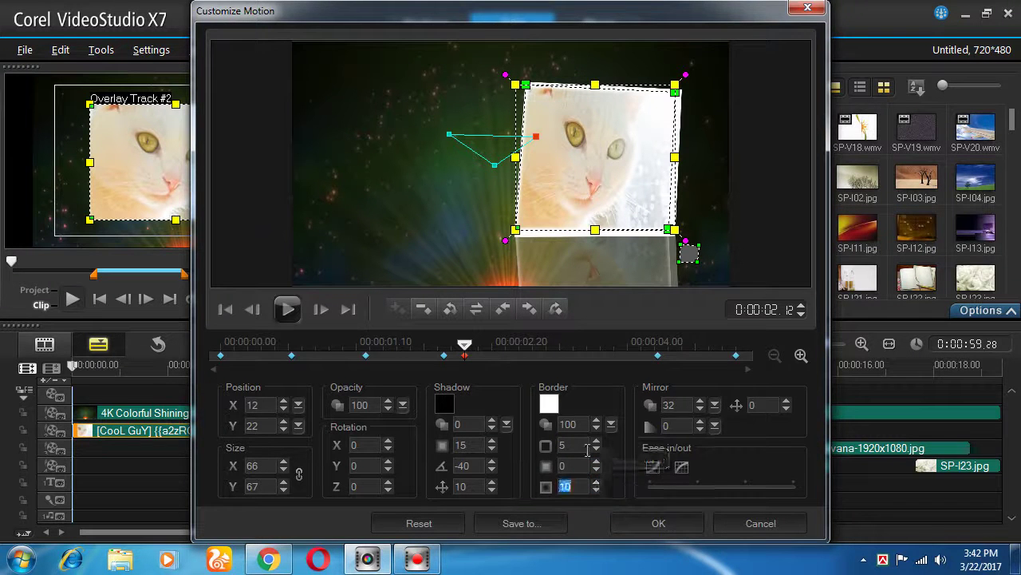
Try teal and green for the photo's border at the 0:00:02.12 keyframe, and settle on bright cyan
click(549, 404)
click(598, 450)
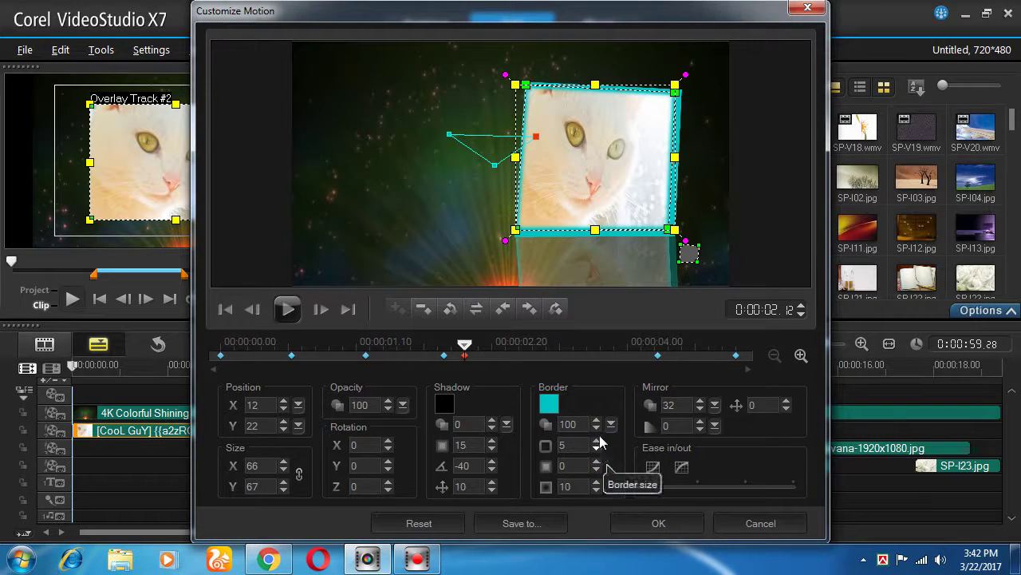
click(549, 404)
click(595, 449)
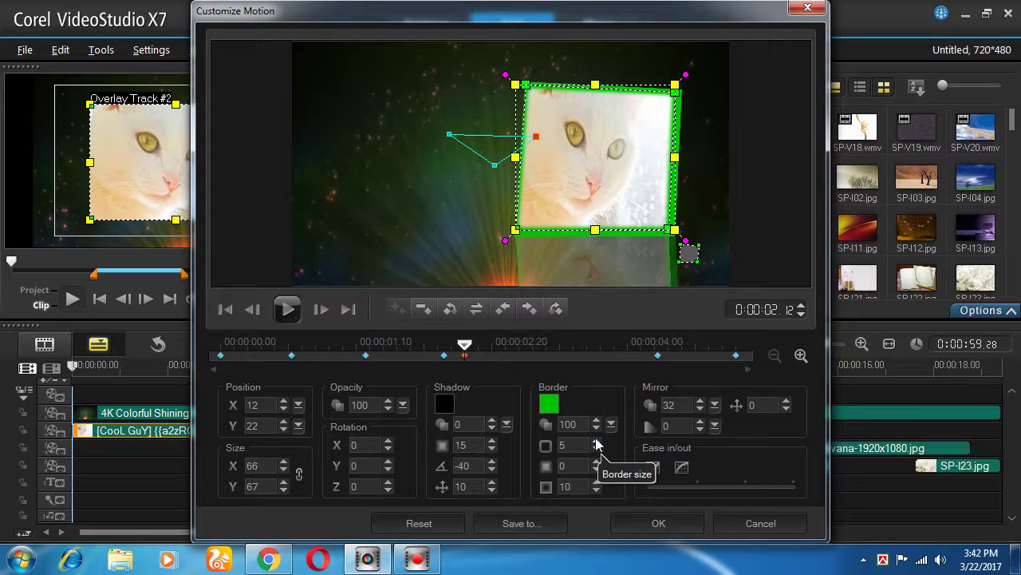
click(549, 404)
click(562, 445)
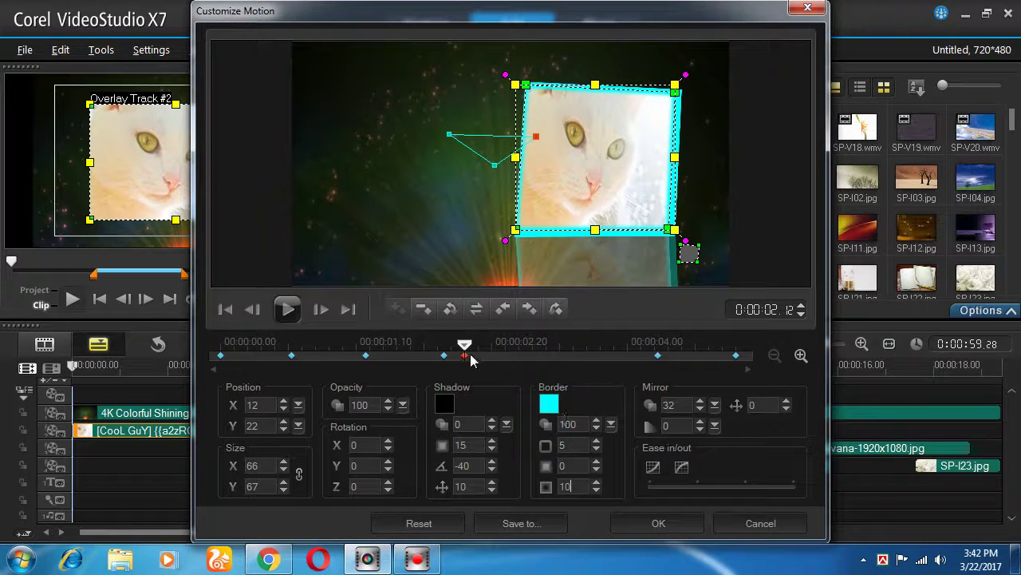
Copy the 0:00:02.12 keyframe's settings with the cyan border onto the 0:00:04.09 keyframe
right_click(466, 355)
click(497, 65)
click(657, 355)
right_click(657, 355)
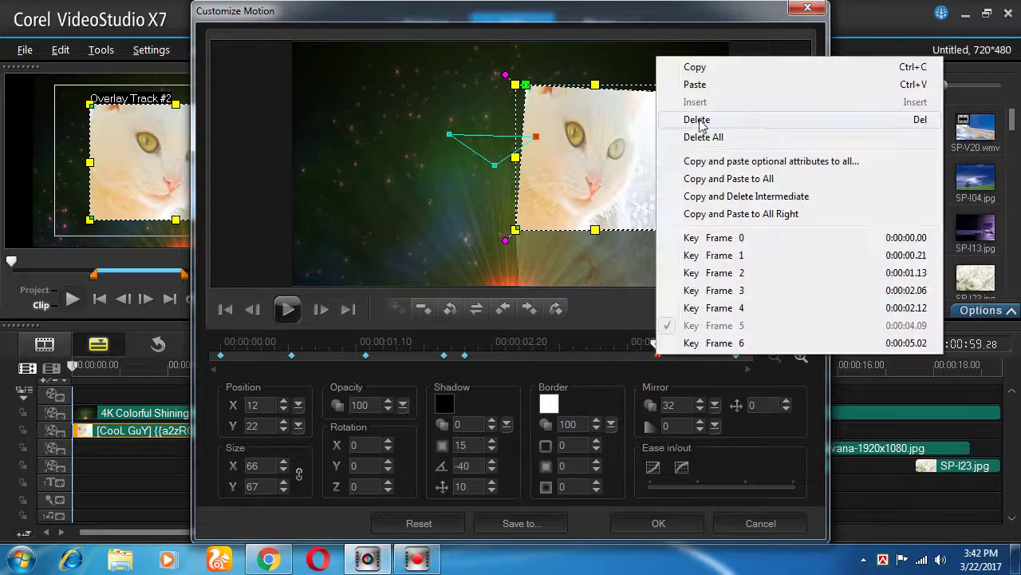
click(699, 85)
Give the photo a black border of size 3 at the 0:00:01.13 keyframe
drag(657, 351, 383, 358)
click(367, 356)
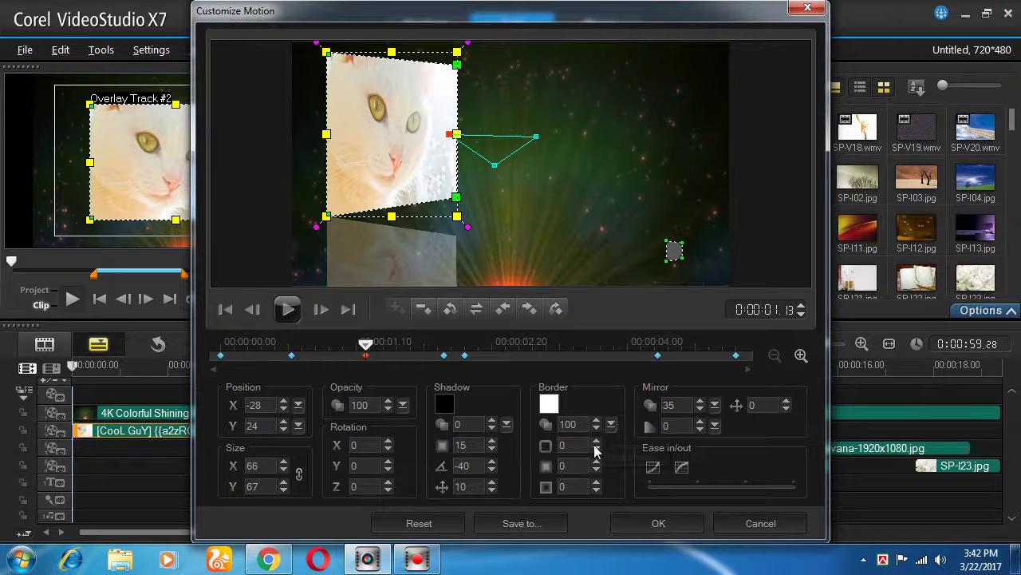
click(596, 443)
click(596, 443)
click(596, 443)
click(548, 407)
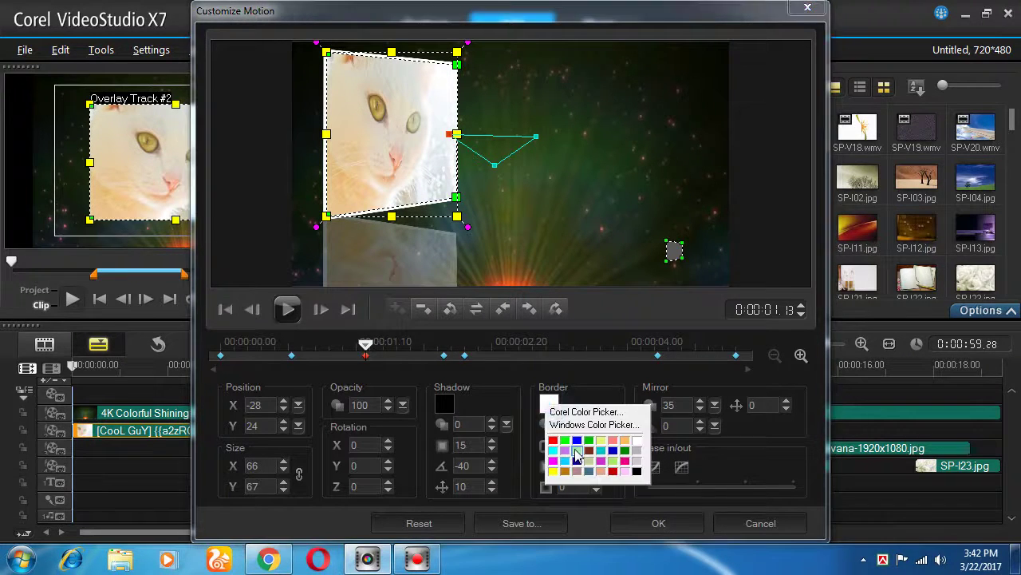
click(636, 471)
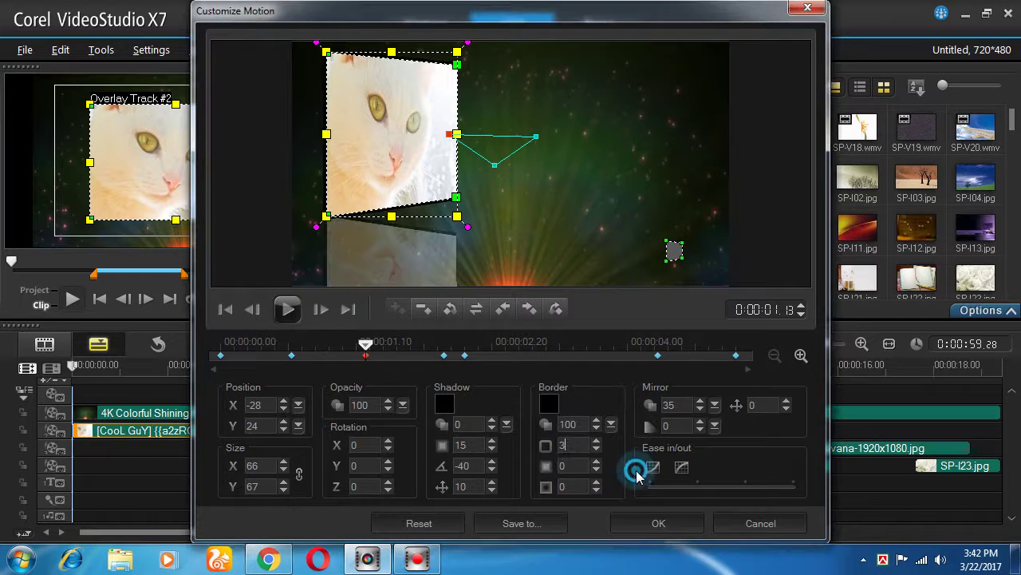
Copy the 0:00:01.13 keyframe's settings onto the 0:00:02.06 keyframe
right_click(367, 359)
click(404, 66)
click(440, 354)
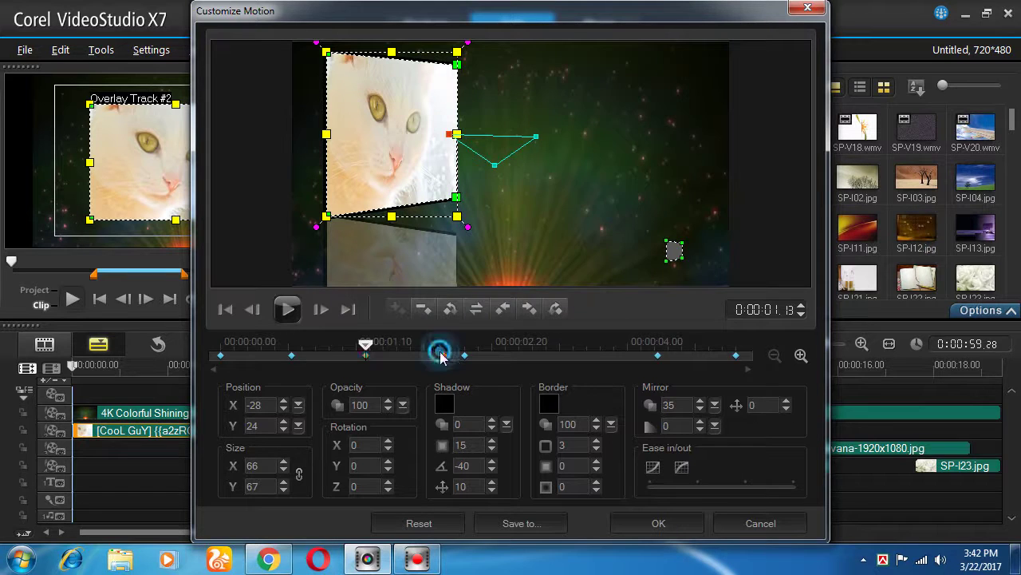
right_click(441, 354)
click(486, 84)
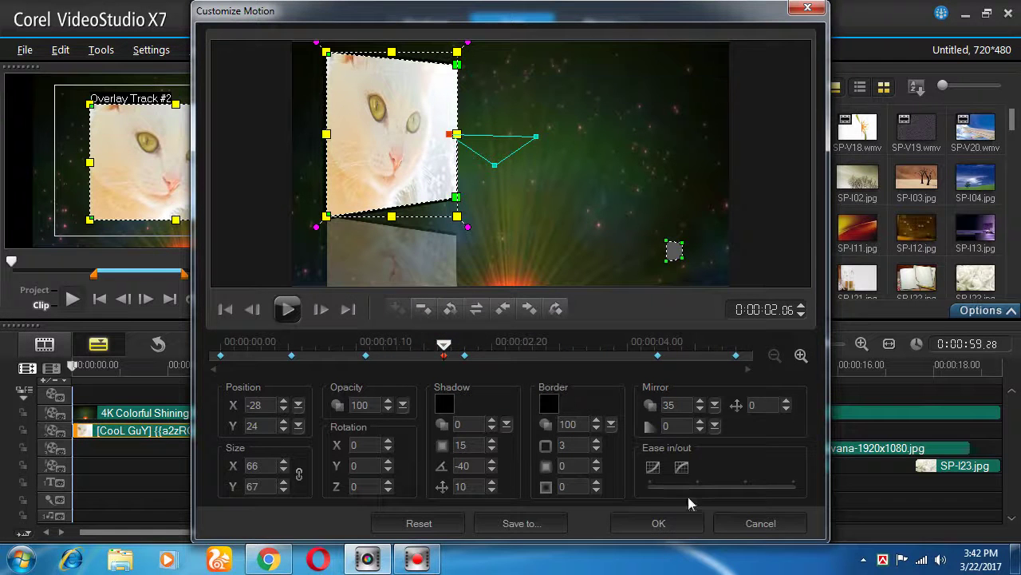
Apply the customized motion to the cat photo and play the whole project from the beginning
click(659, 523)
drag(443, 348, 220, 344)
click(658, 523)
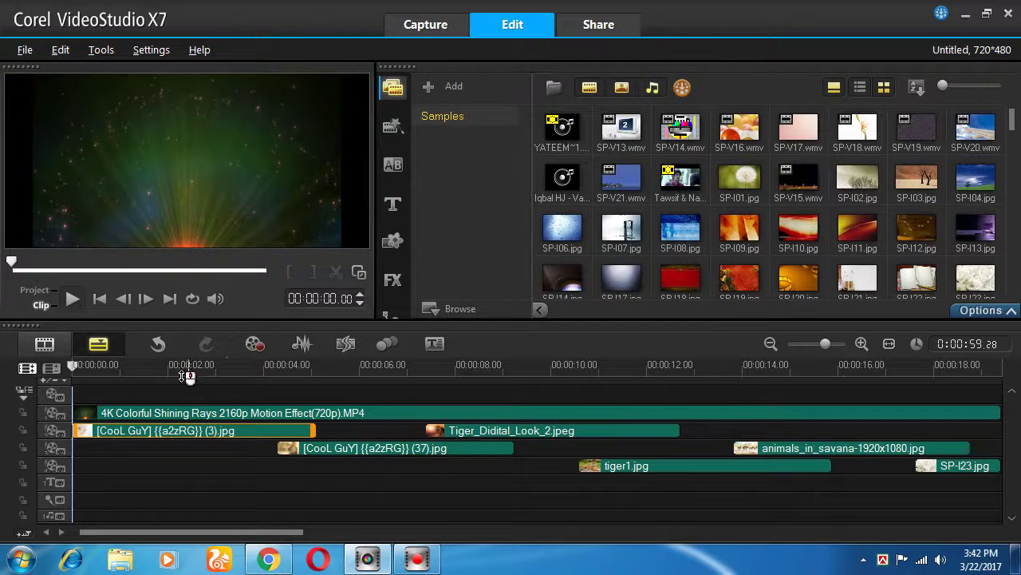
click(64, 366)
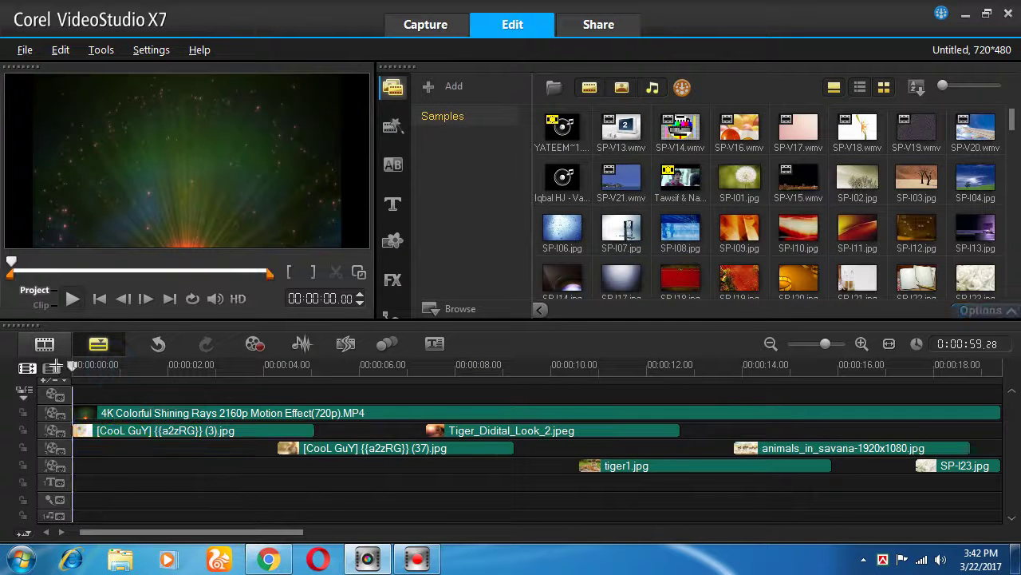
click(73, 299)
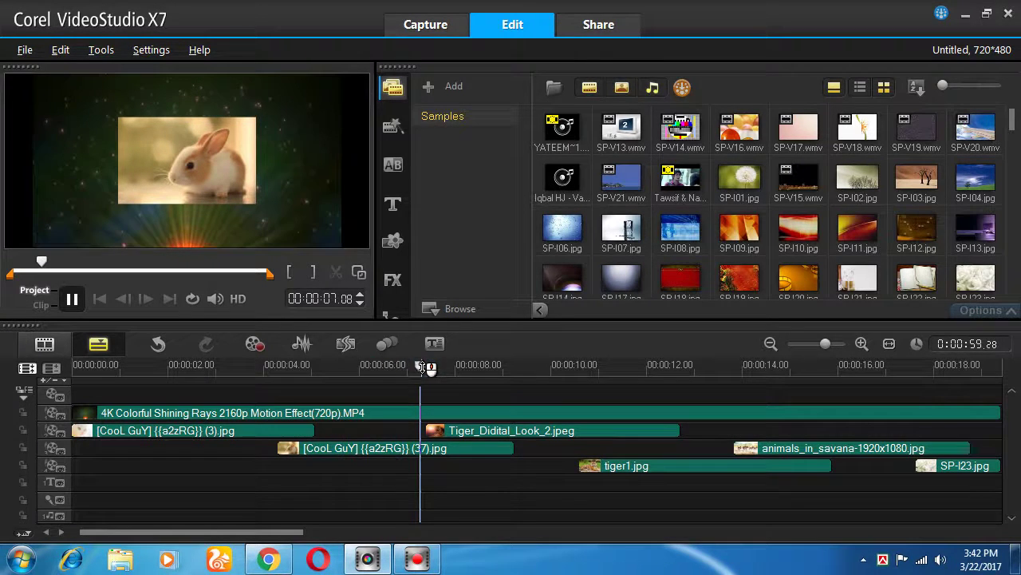
Shift the rabbit photo clip slightly earlier on its overlay track and enlarge the photo slightly in height and width
click(344, 449)
mouse_move(343, 448)
mouse_down()
mouse_move(339, 458)
mouse_move(330, 443)
mouse_up()
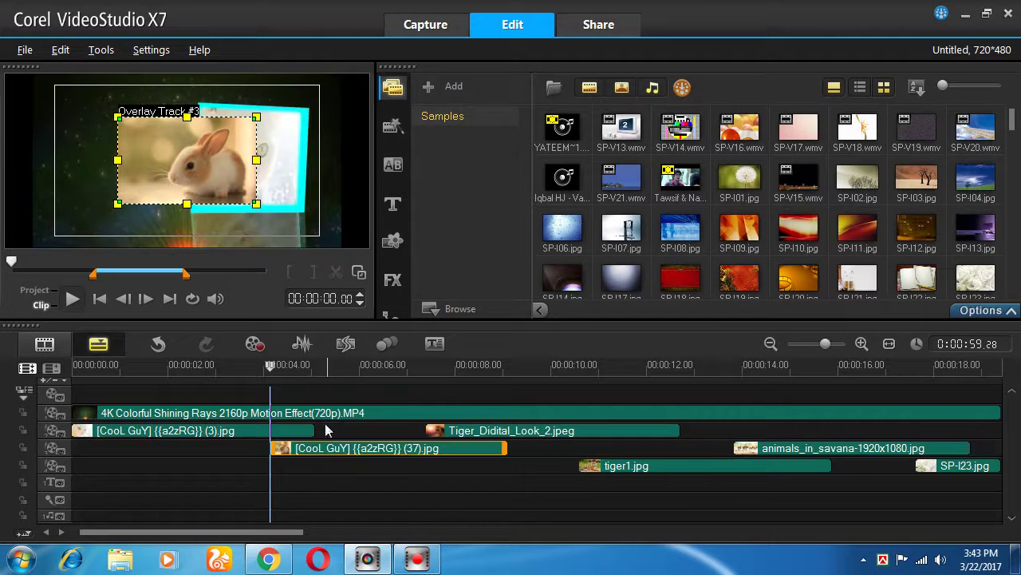
drag(186, 204, 187, 214)
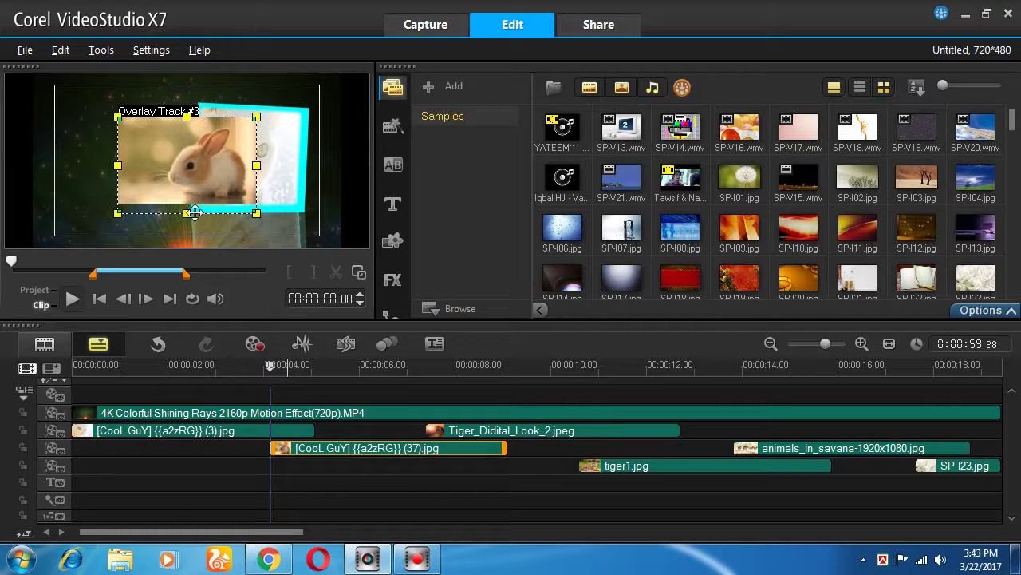
drag(257, 165, 269, 165)
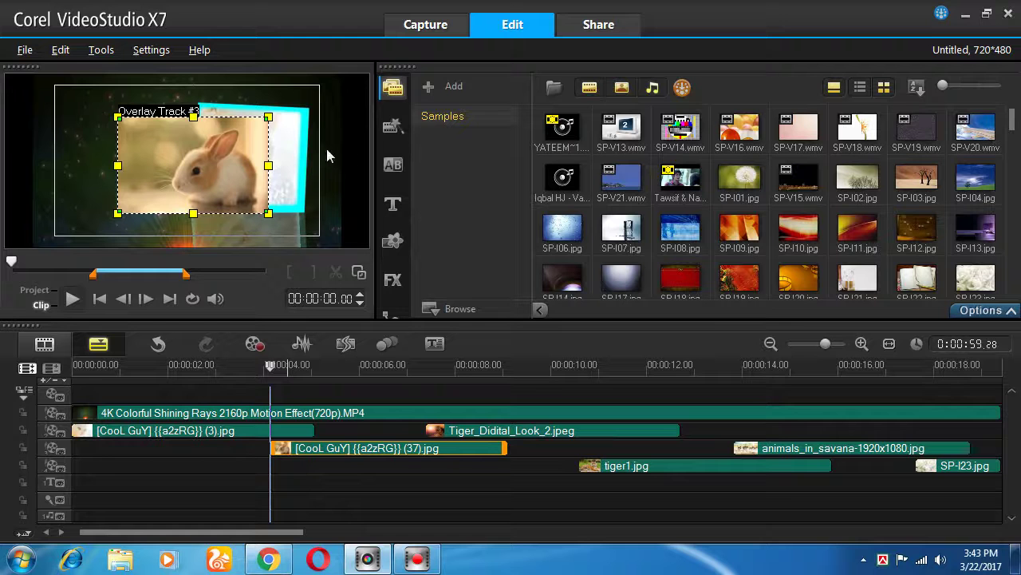
Open the Customize Motion settings for the rabbit photo clip
right_click(346, 458)
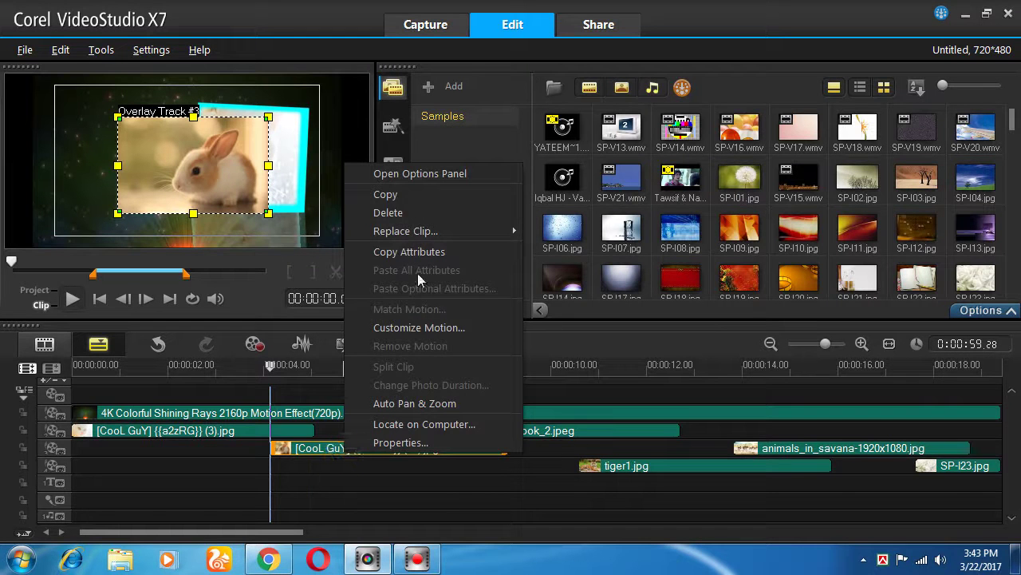
click(423, 328)
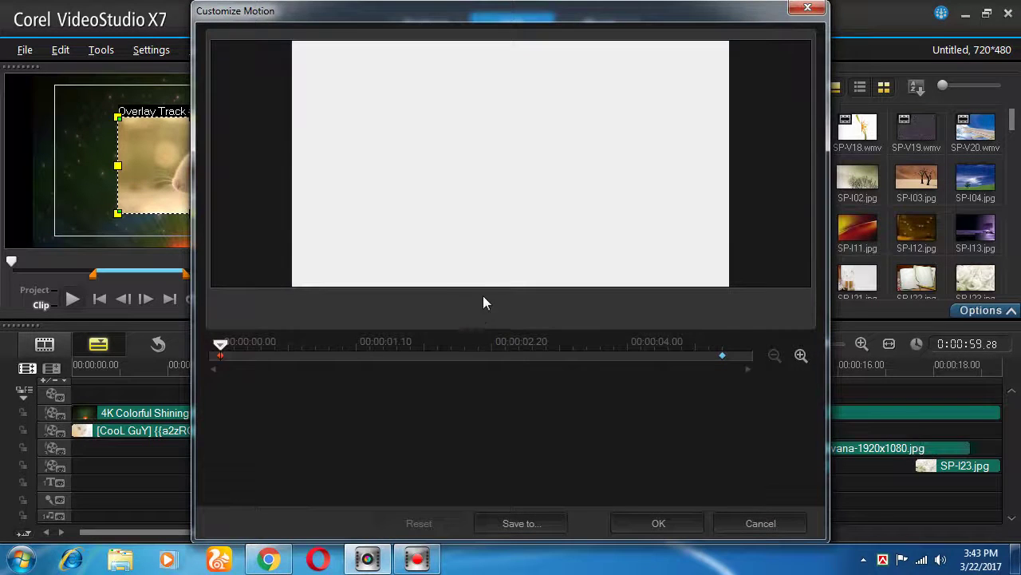
Try to place the rabbit photo above the frame at the first keyframe, at X -42 and Y 170 with size 53 by 54
drag(544, 192, 459, 166)
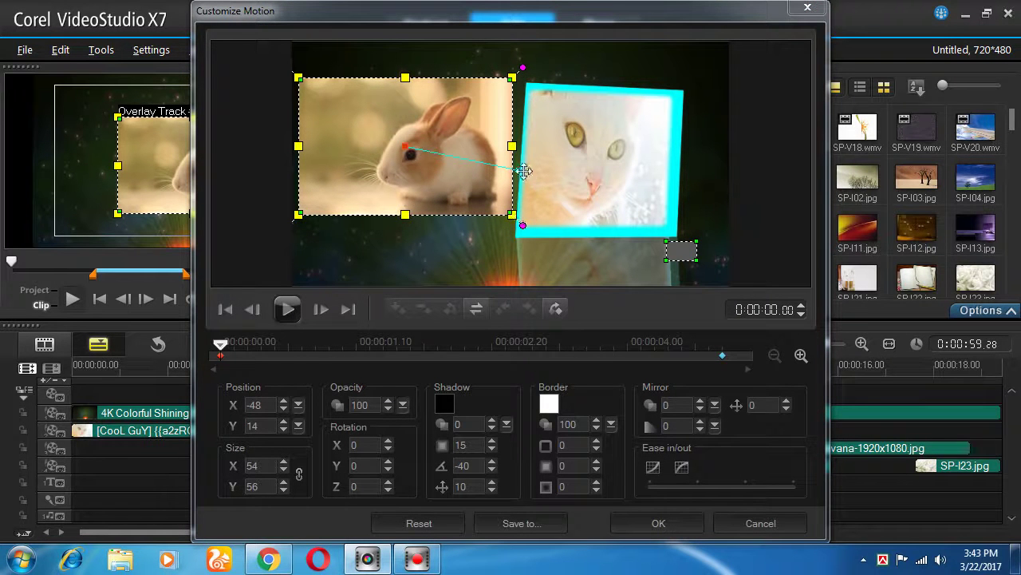
drag(400, 142, 422, 30)
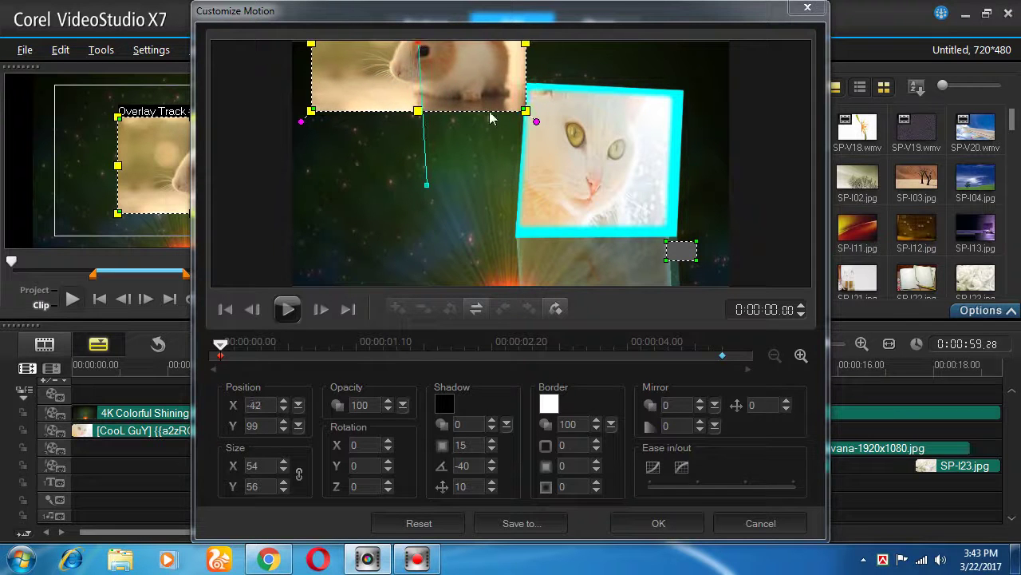
drag(477, 93, 479, 12)
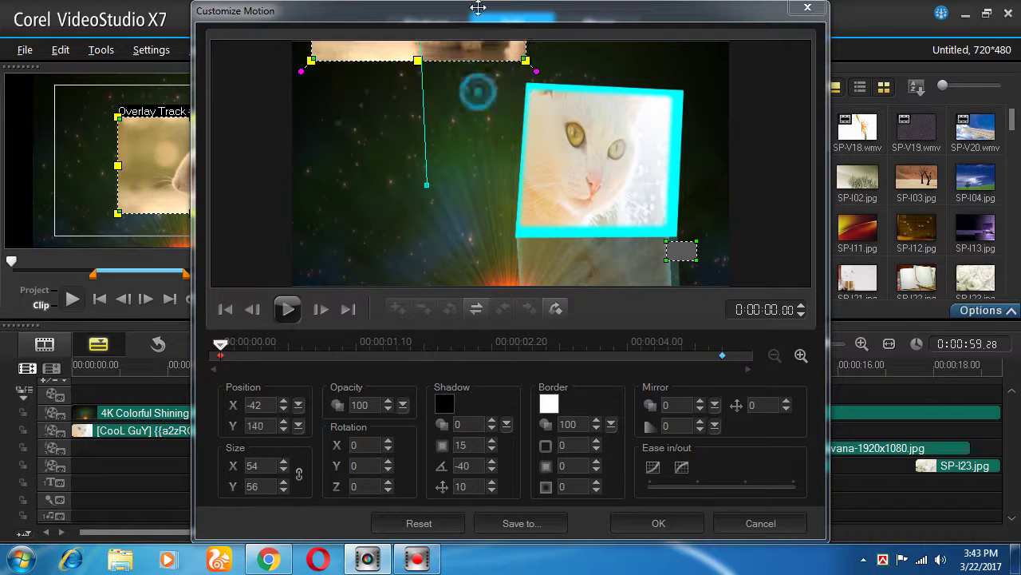
click(284, 464)
click(284, 471)
click(283, 470)
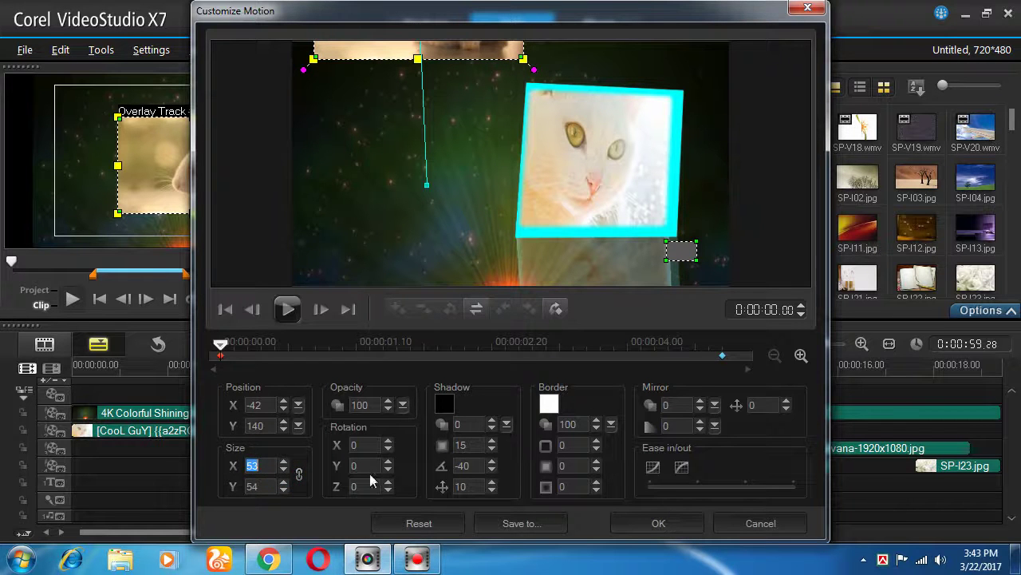
click(284, 425)
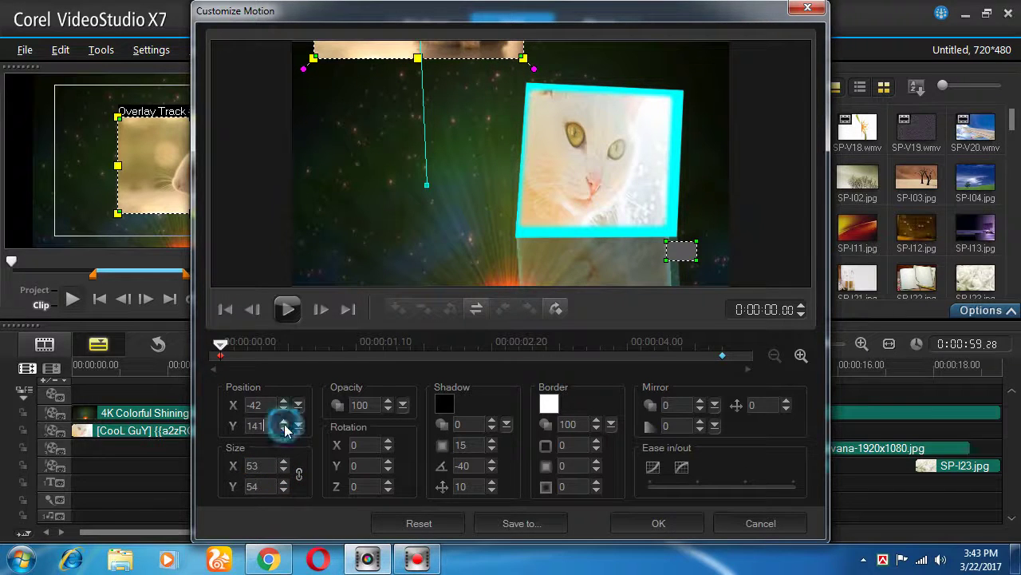
click(285, 424)
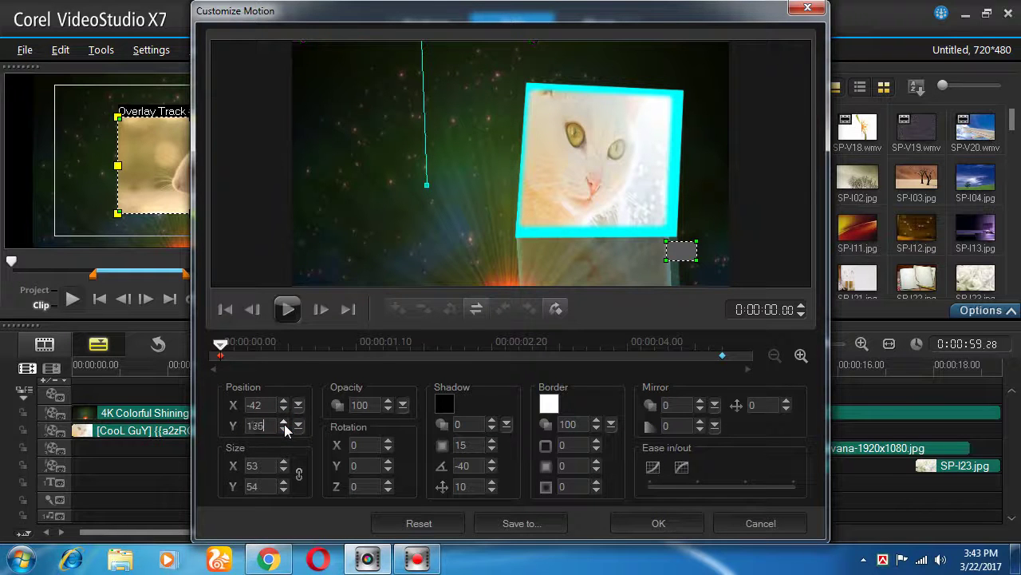
Try adding keyframes at 0:00:00.24 and shortly after 0:00:04.00, and reset the rabbit photo's motion to its original path
click(308, 356)
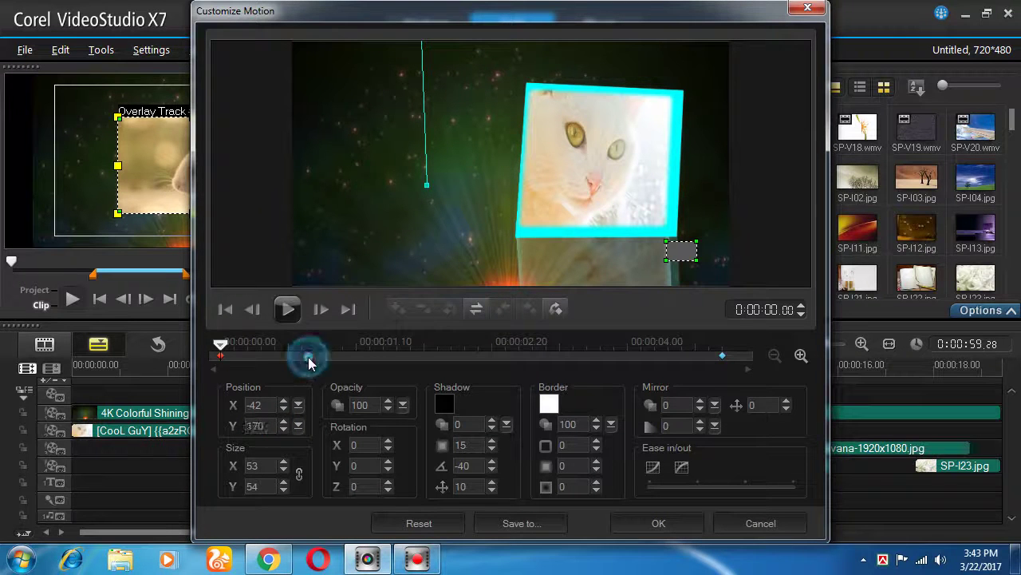
drag(307, 355, 301, 354)
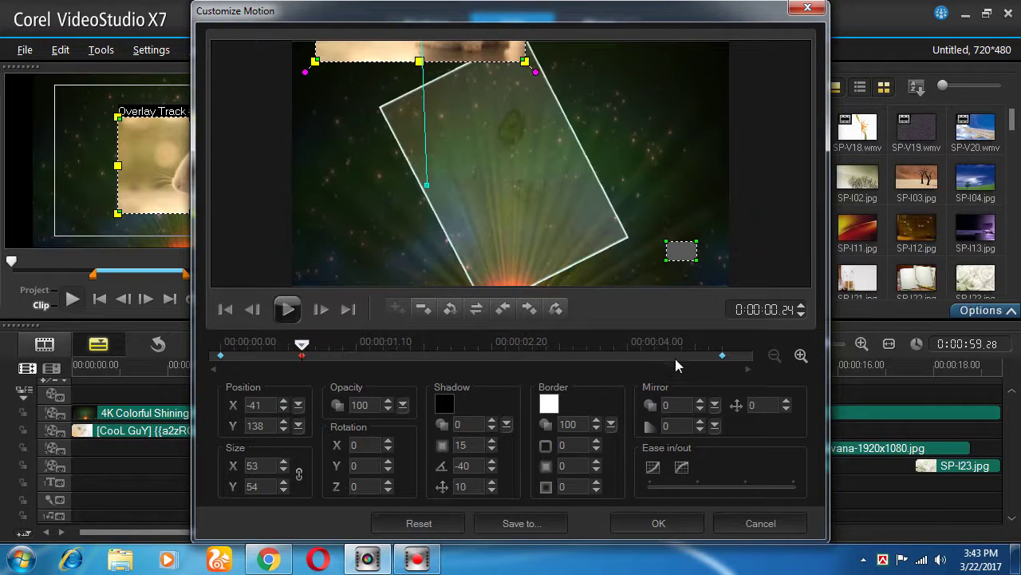
double_click(655, 355)
drag(654, 351, 360, 349)
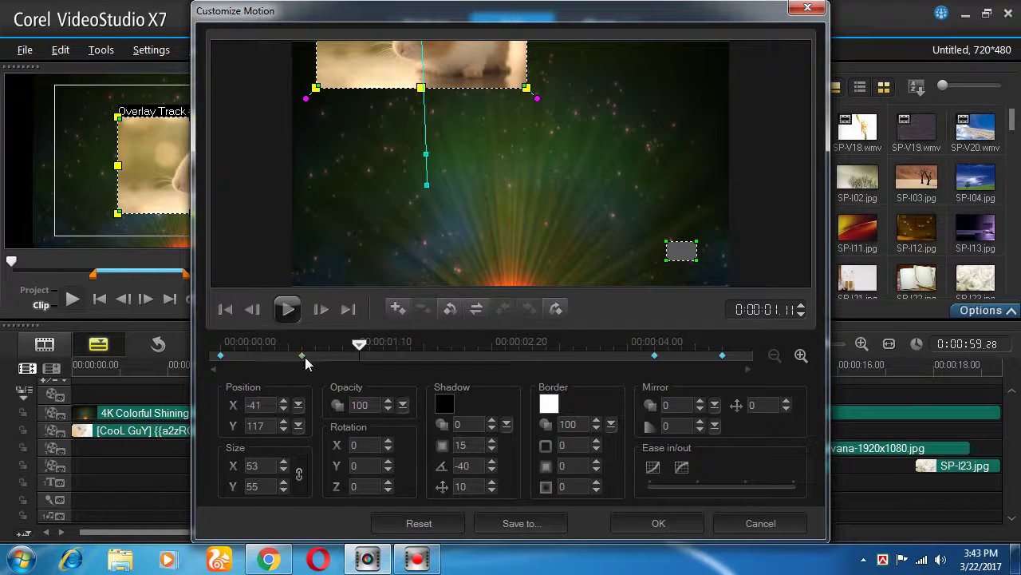
click(422, 525)
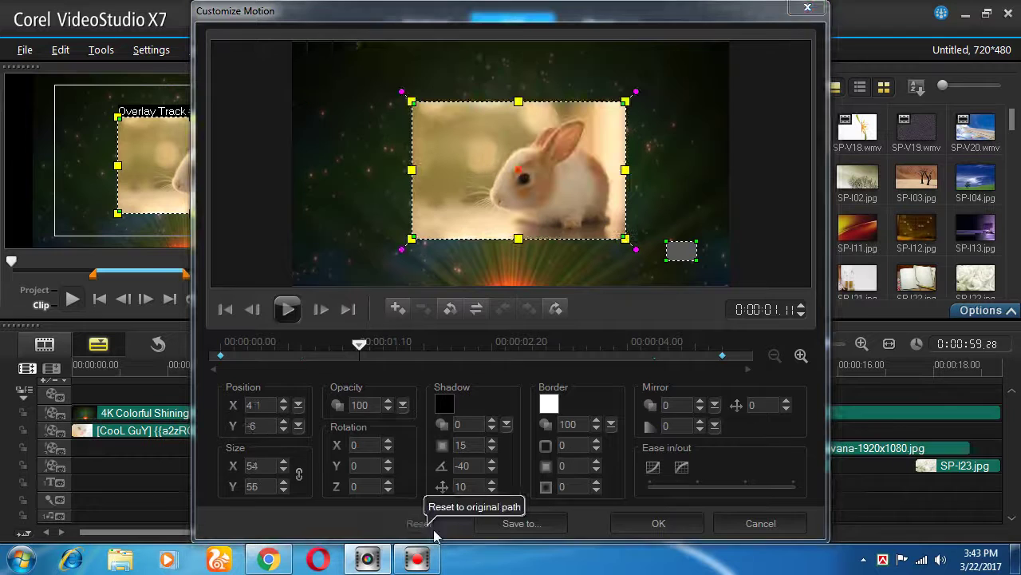
Add keyframes to the rabbit photo's motion at 0:00:00.18 and 0:00:04.10
click(280, 355)
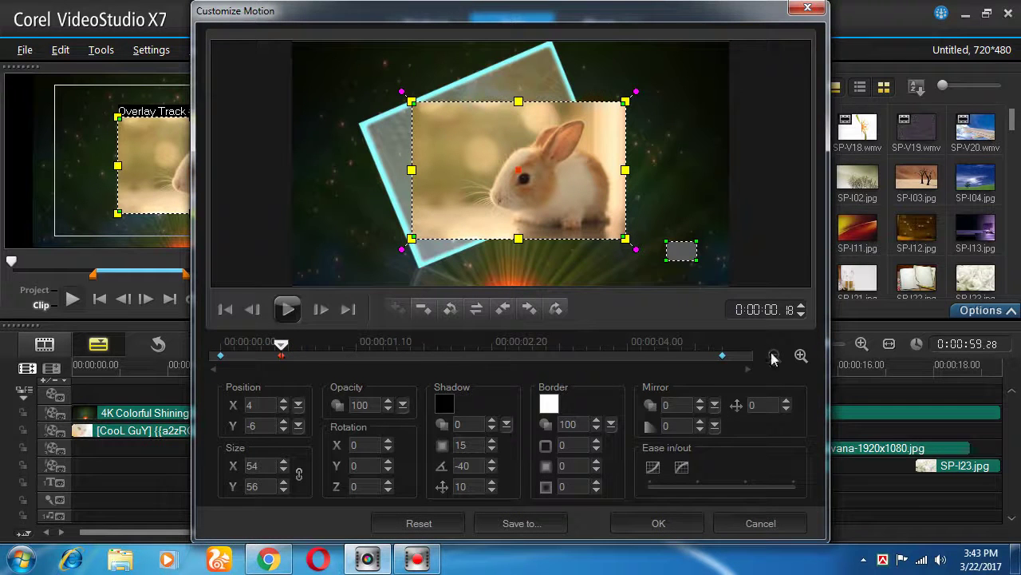
click(659, 355)
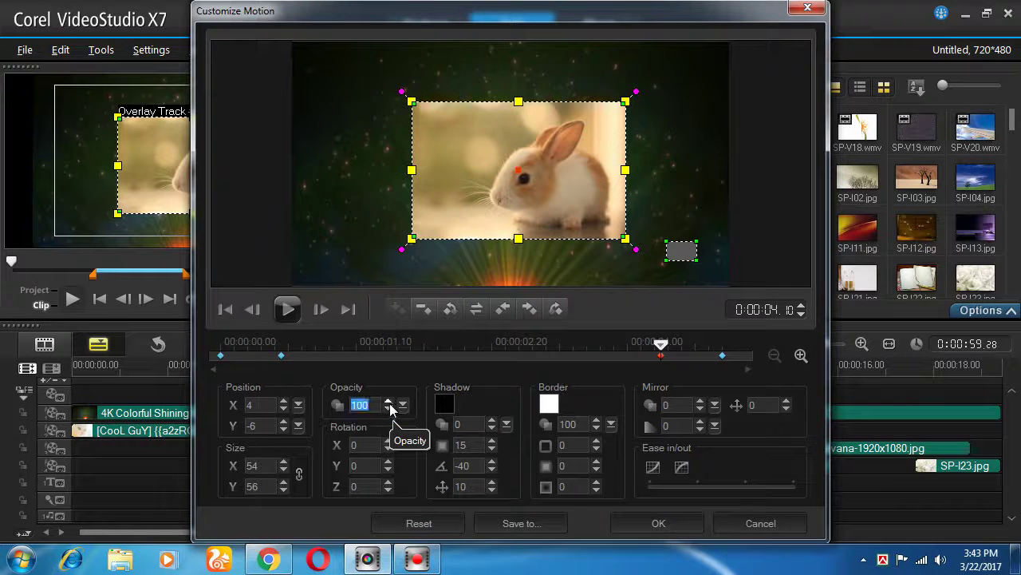
Try an opacity of 0 at the 0:00:04.10 keyframe and restore it to 100
text(0)
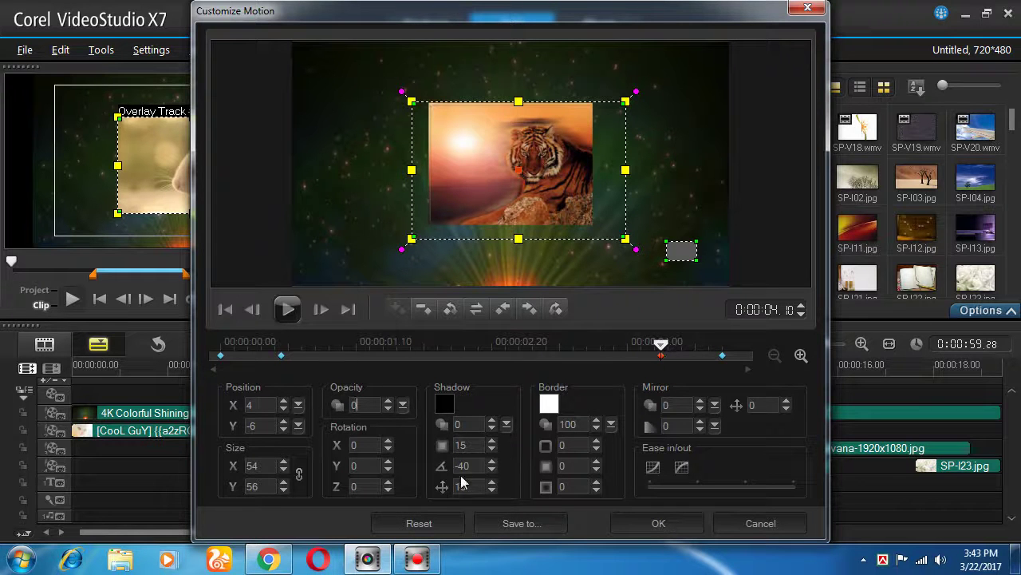
double_click(366, 405)
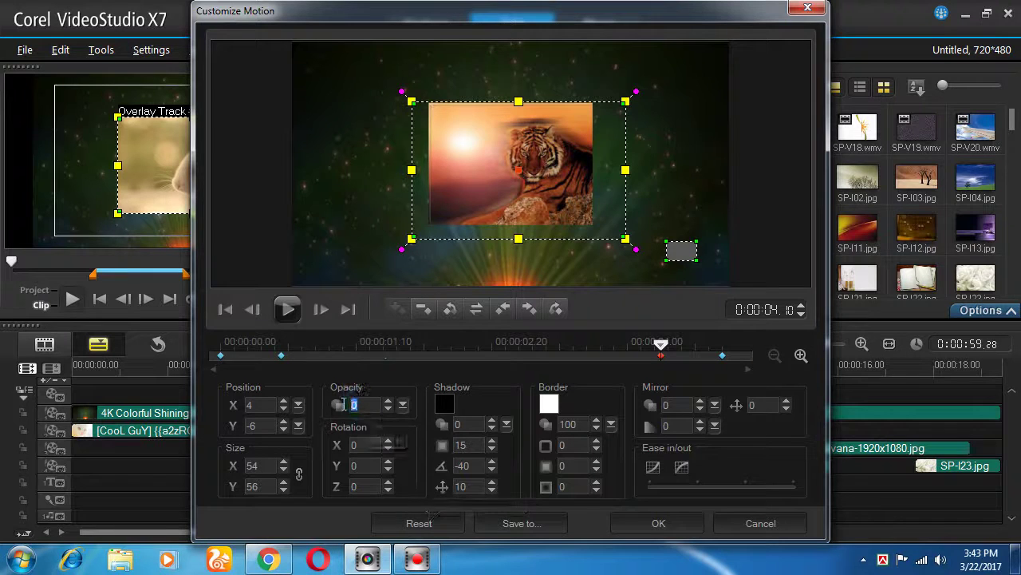
text(100)
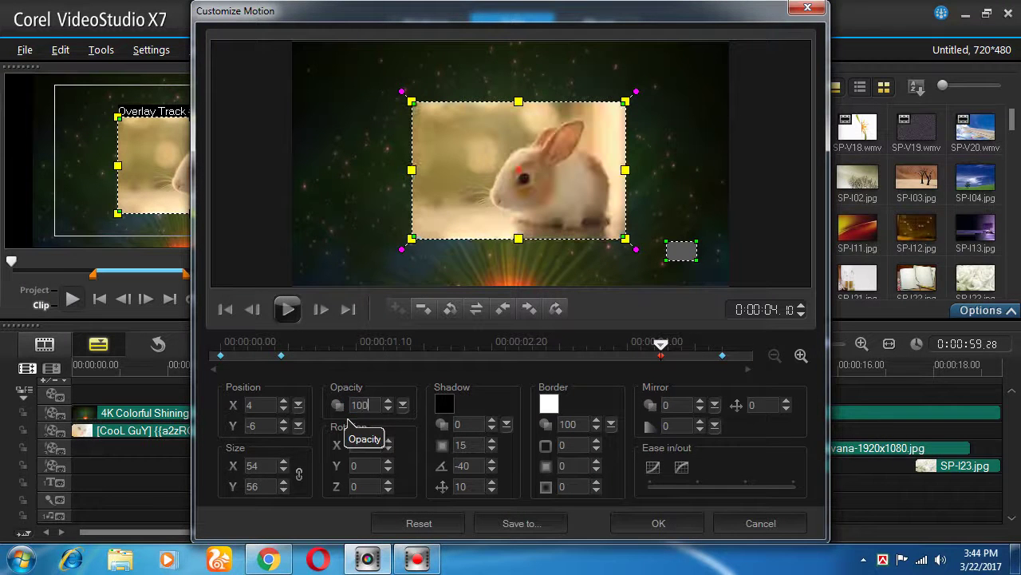
Set the rabbit photo's opacity to 0 at the last keyframe, 0:00:04.28, and at the first keyframe, 0:00:00.00
click(724, 356)
double_click(360, 405)
text(0)
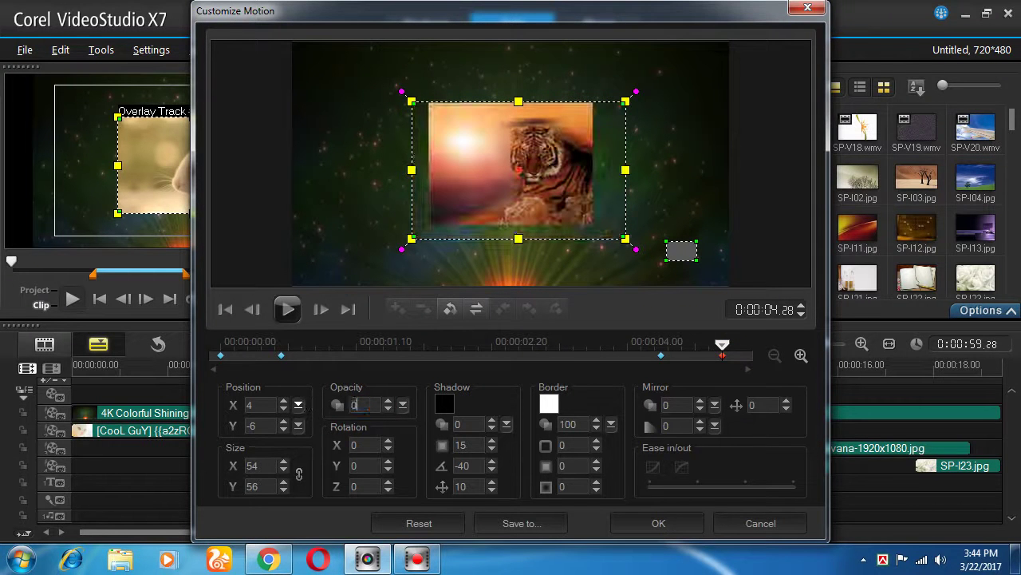
drag(722, 346, 192, 361)
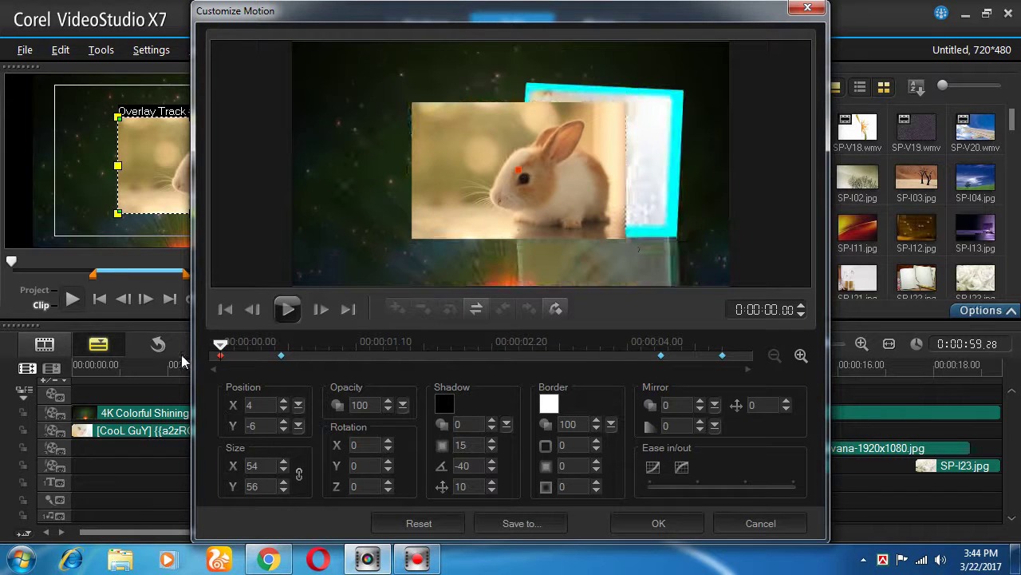
double_click(376, 404)
text(0)
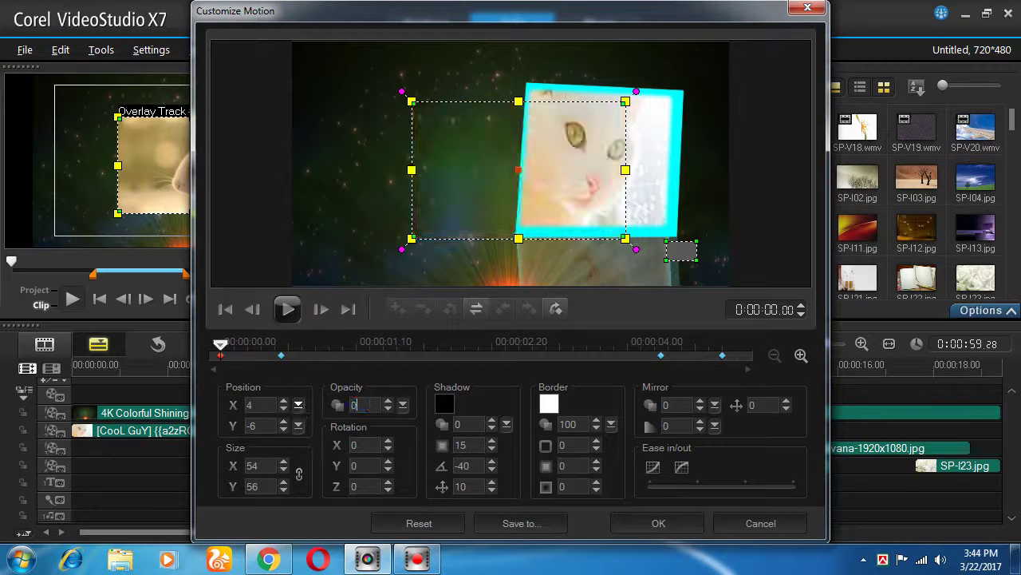
Reshape the rabbit photo's motion path by moving its keyframe points, with the last two points in the lower middle of the preview
drag(221, 348, 726, 369)
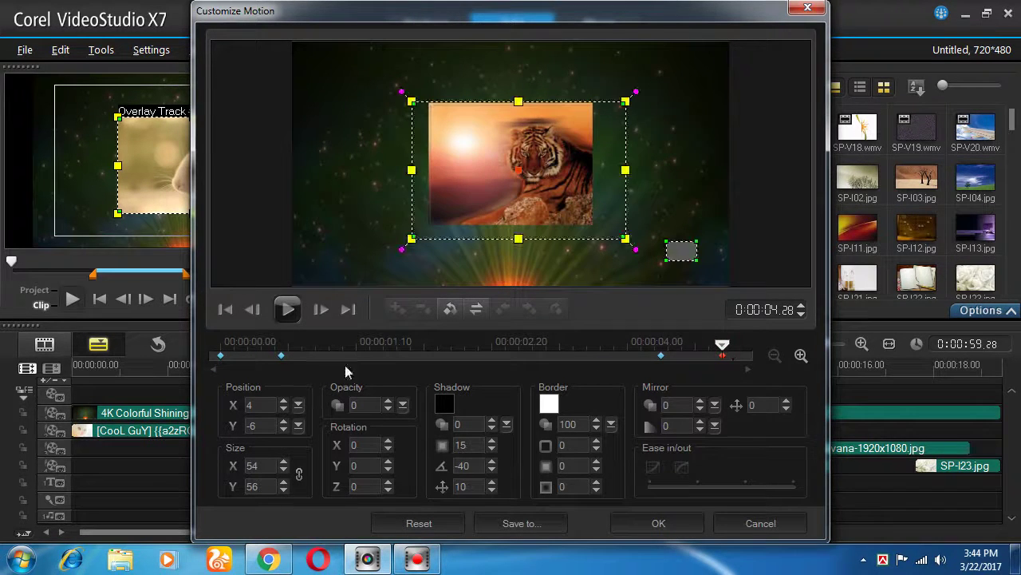
click(221, 354)
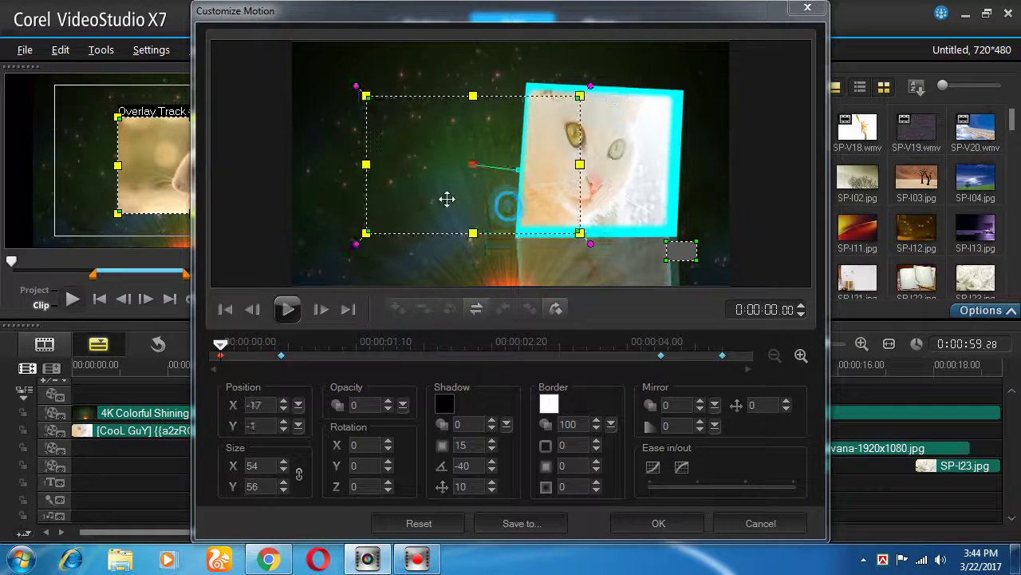
drag(516, 167, 457, 233)
drag(516, 165, 451, 279)
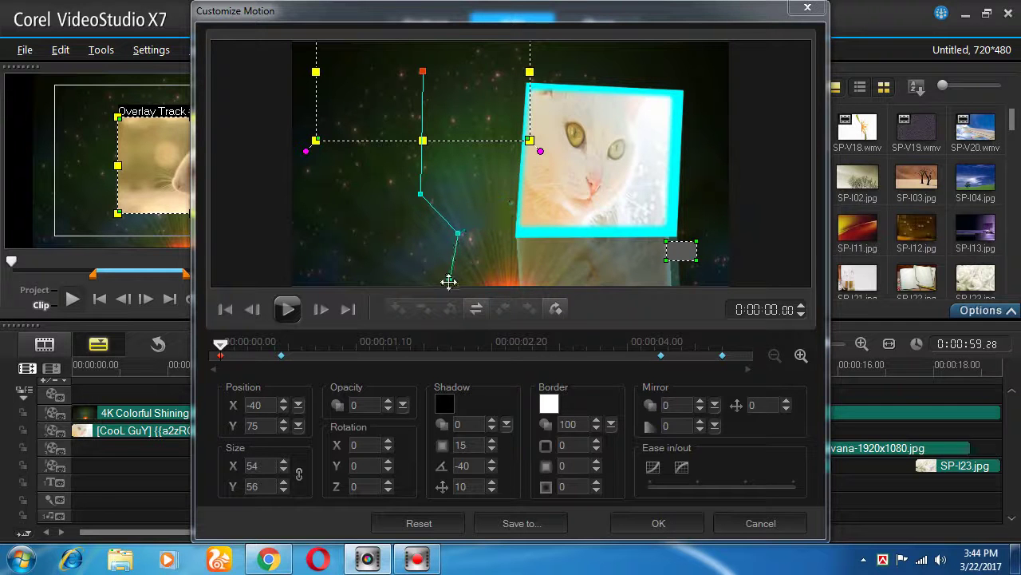
drag(459, 234, 486, 216)
Set the rabbit photo's position at the first keyframe, 0:00:00.00, to X -41, Y 161, above the frame
drag(449, 93, 452, 40)
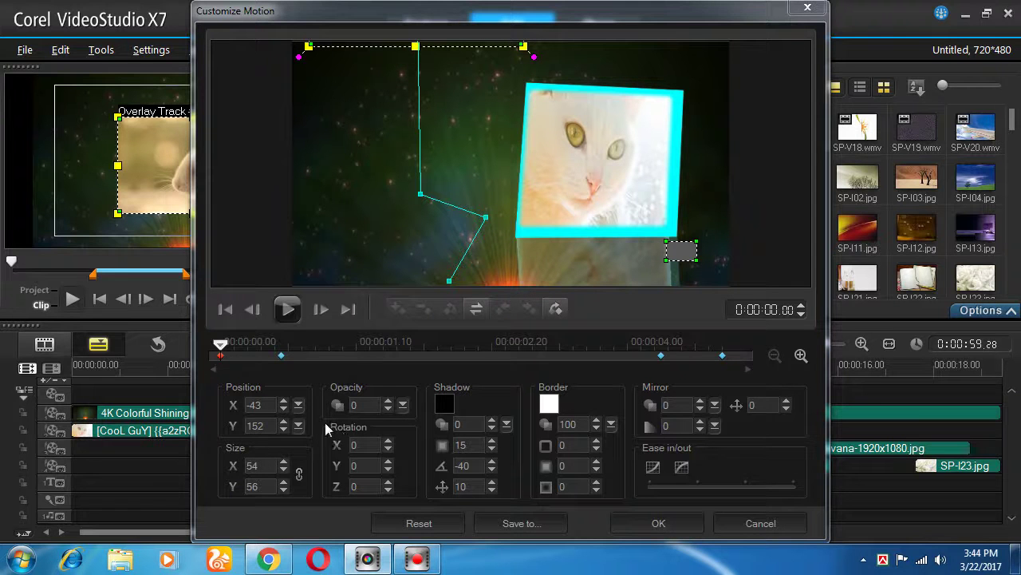
click(283, 401)
click(283, 401)
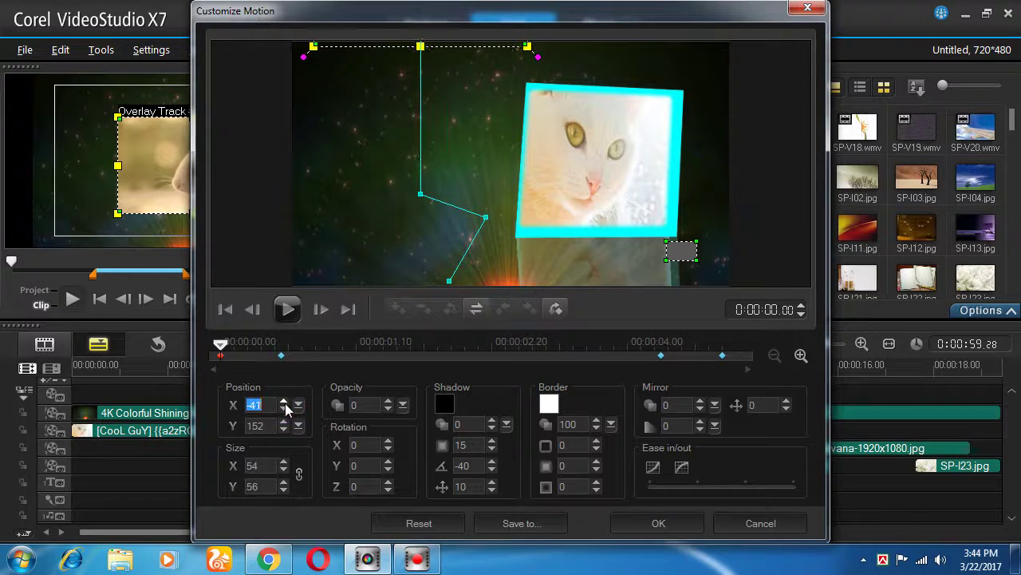
click(284, 422)
click(284, 422)
click(284, 422)
click(284, 422)
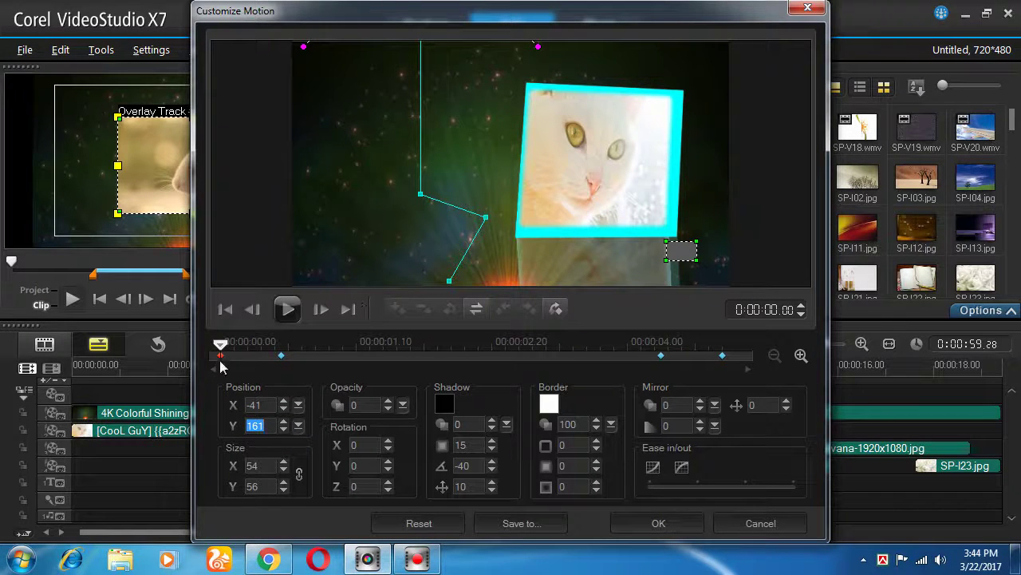
Move the 0:00:04.10 point of the rabbit photo's motion path to X 13, Y 16
drag(221, 349, 314, 351)
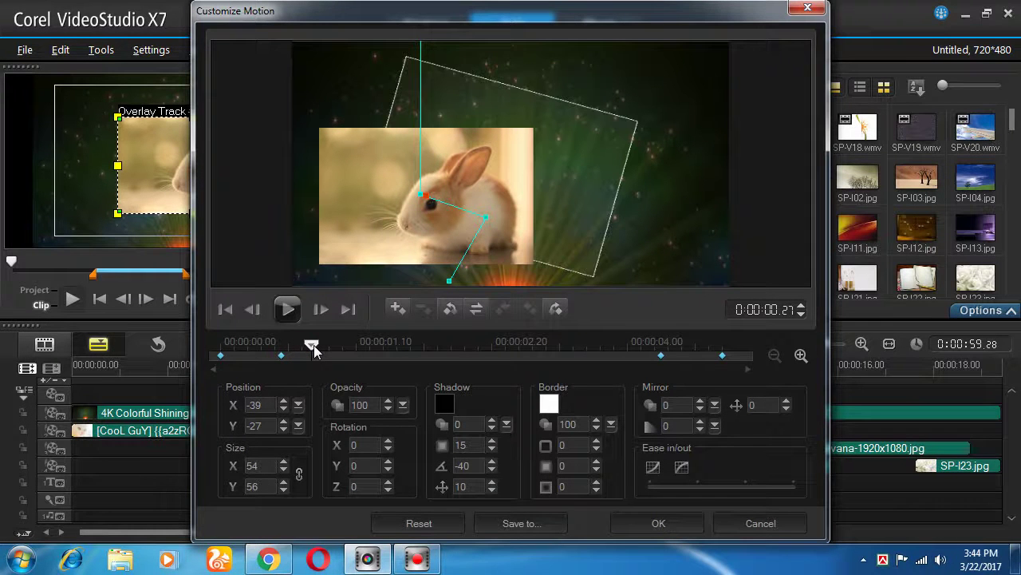
drag(496, 224, 540, 143)
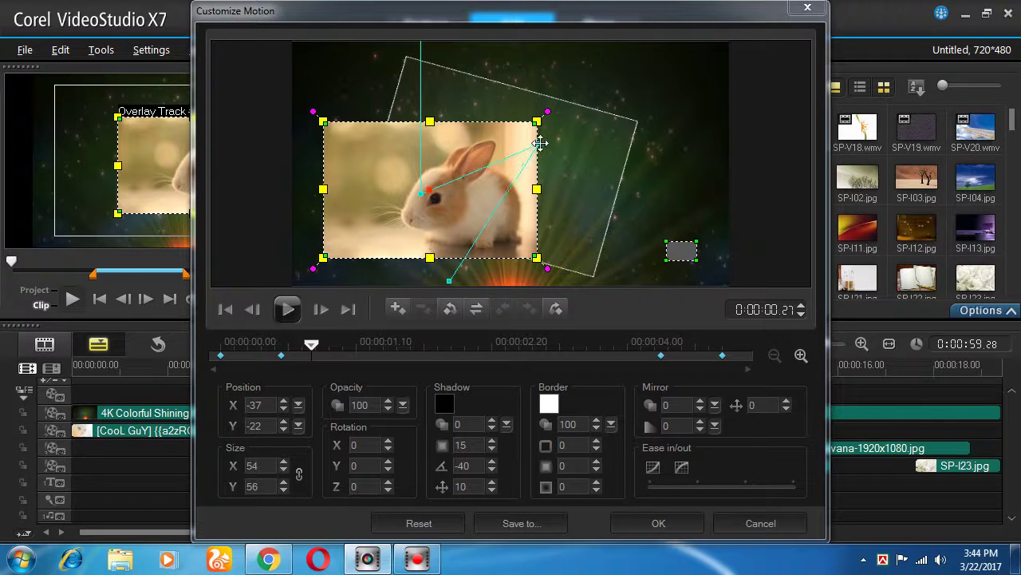
drag(313, 345, 420, 344)
Set the rabbit photo's mirror opacity to 40 at the 0:00:00.18 keyframe
click(281, 355)
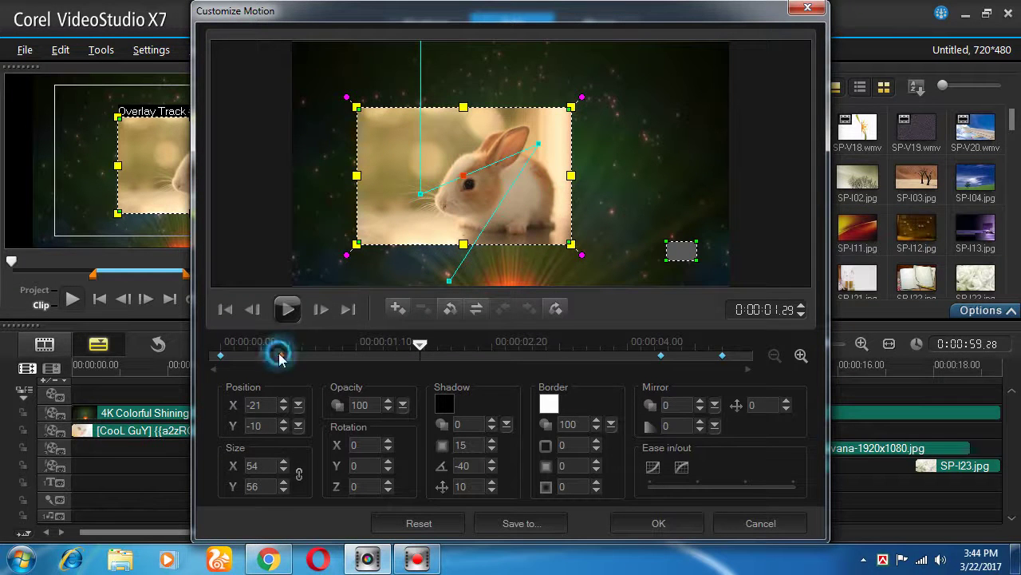
click(702, 404)
click(702, 404)
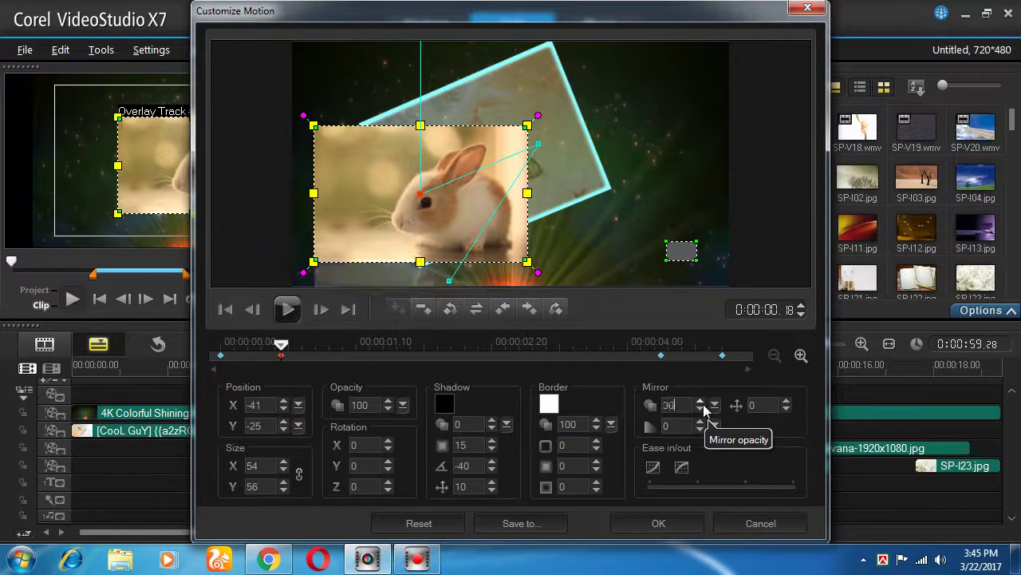
Copy the 0:00:00.18 keyframe's attributes and paste them onto the 0:00:04.10 keyframe
right_click(281, 355)
click(319, 119)
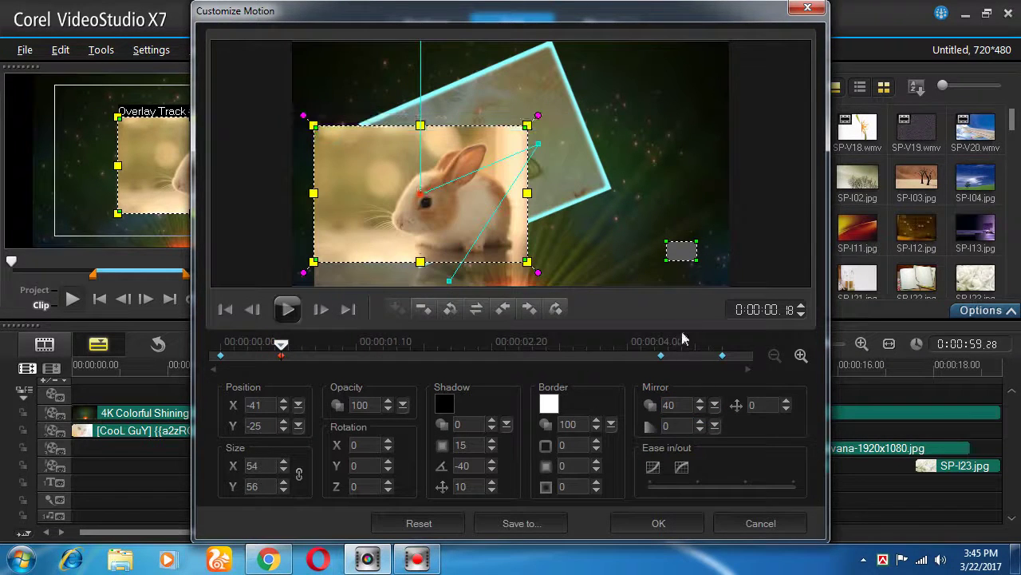
right_click(659, 356)
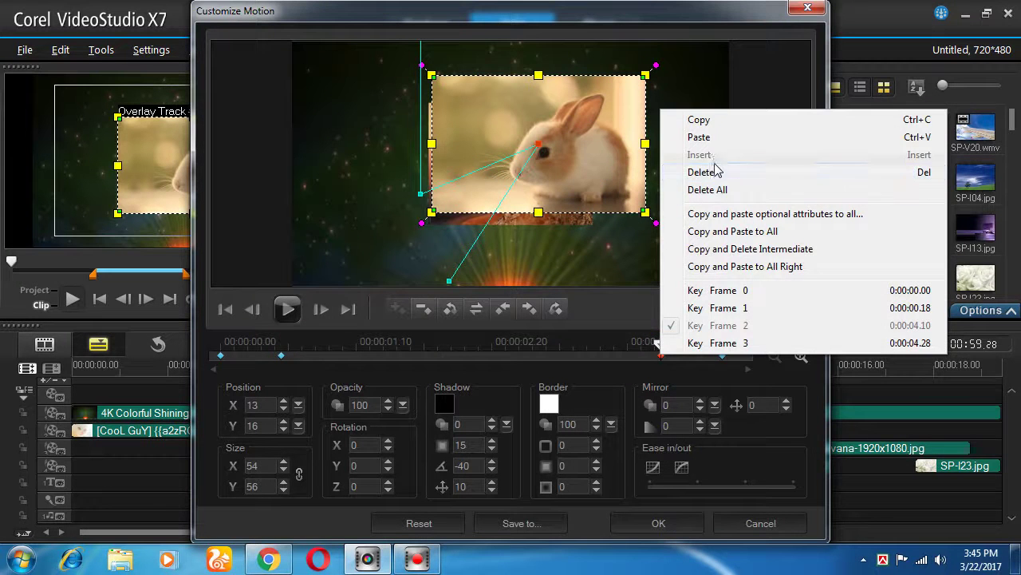
click(711, 140)
drag(658, 344, 336, 347)
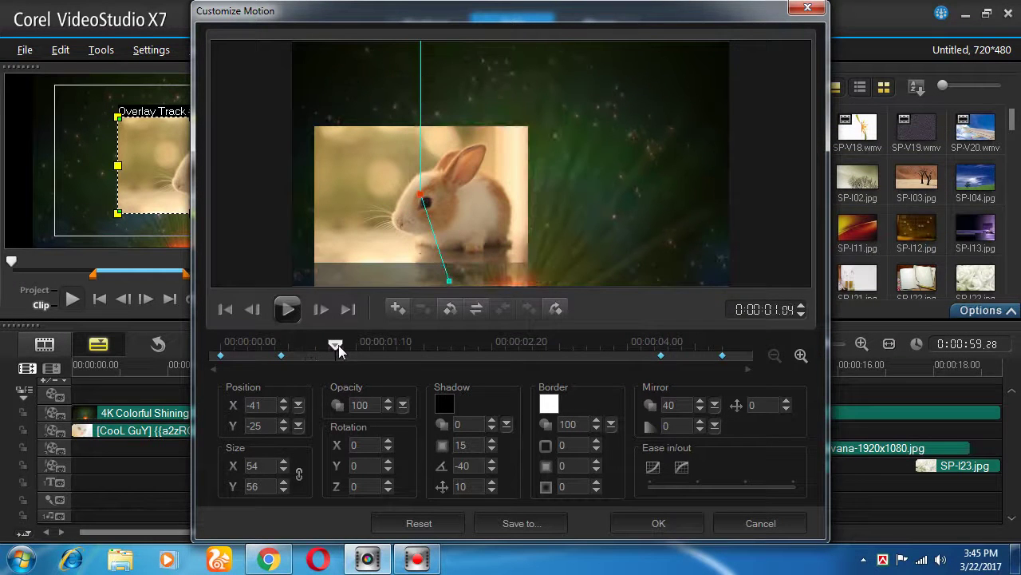
click(283, 357)
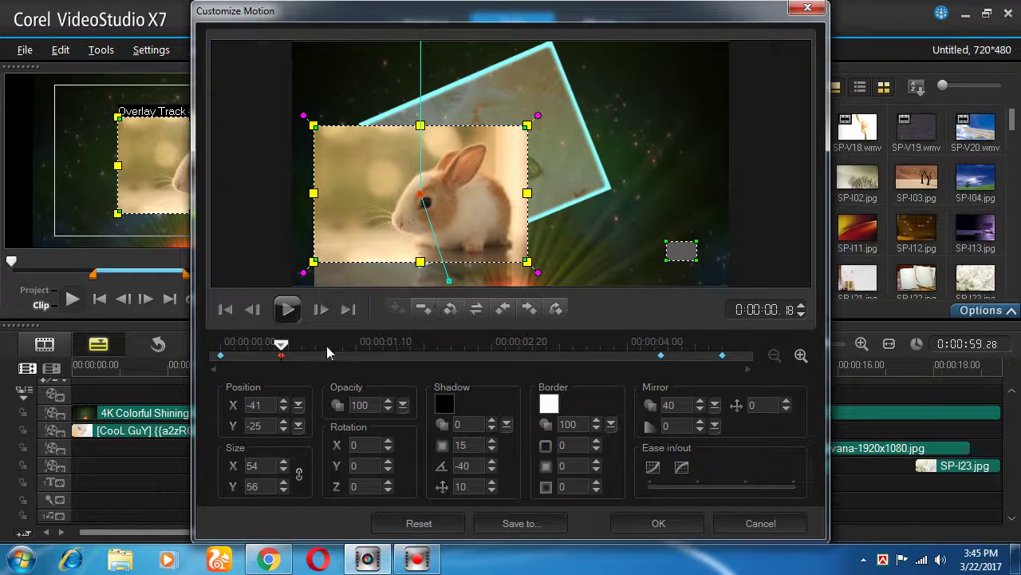
Move the end point of the rabbit photo's motion path to the upper right and shift the 0:00:04.10 keyframe to 0:00:04.09
drag(281, 345, 491, 344)
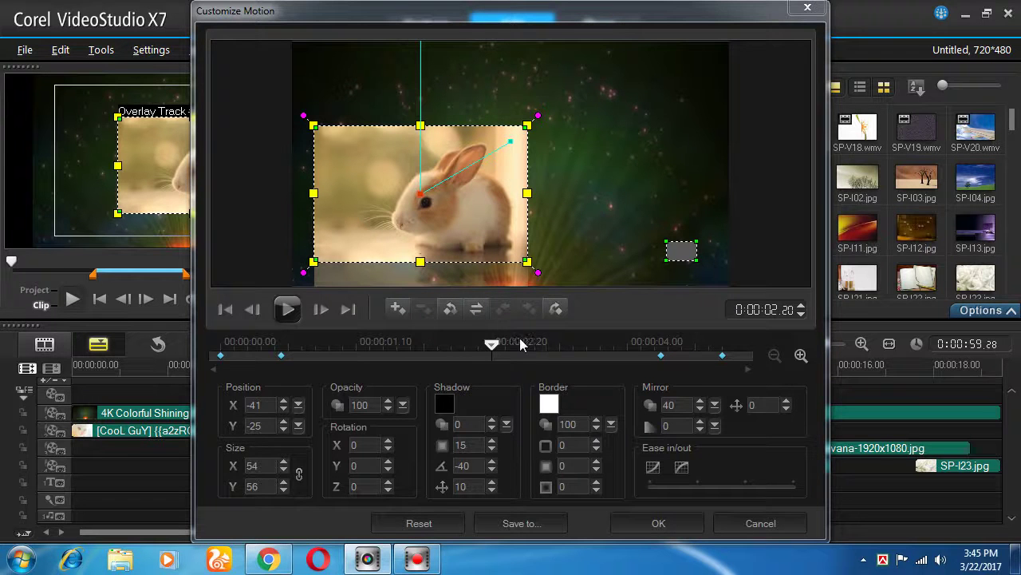
click(490, 346)
click(659, 356)
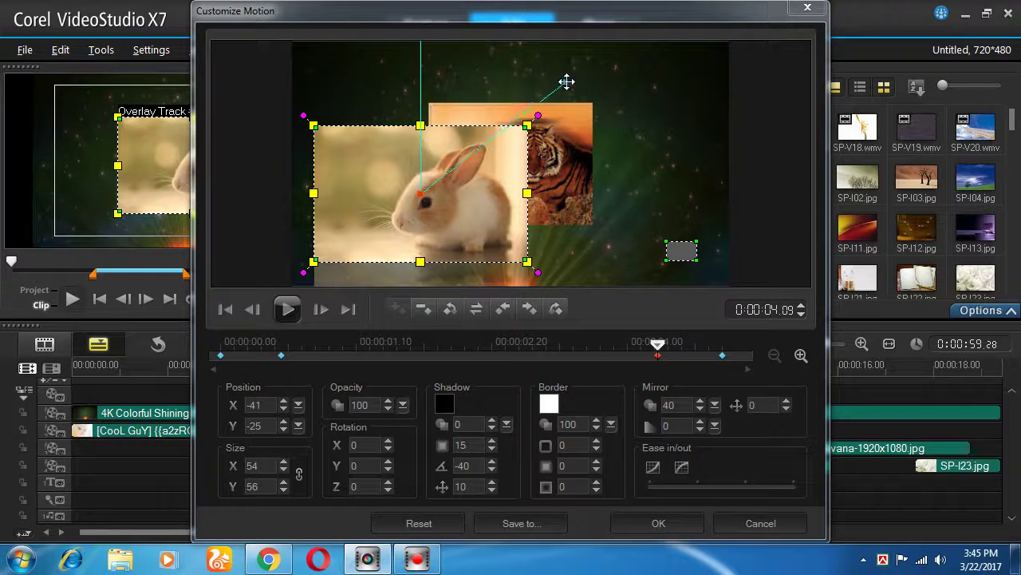
drag(651, 345, 535, 343)
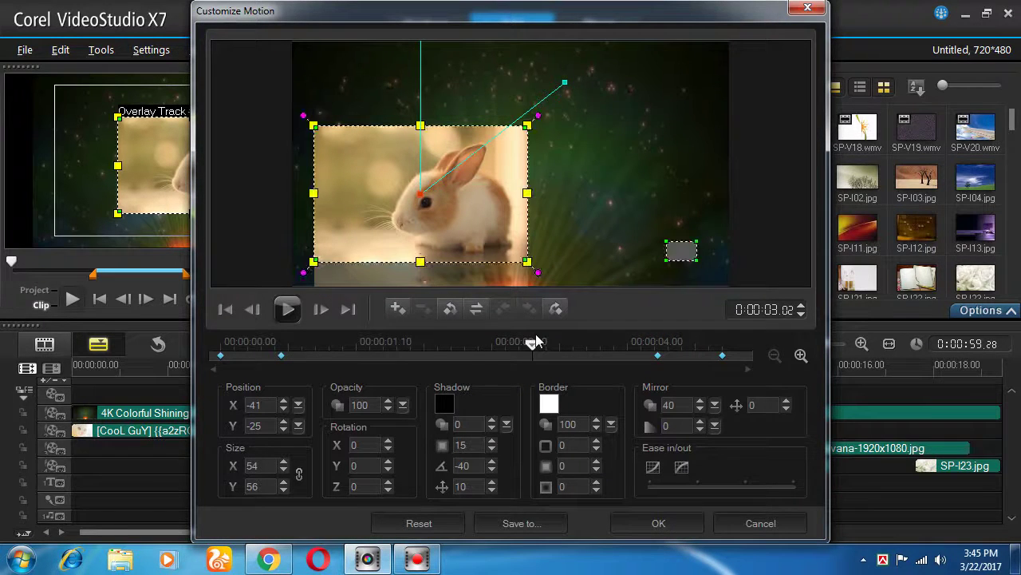
click(283, 357)
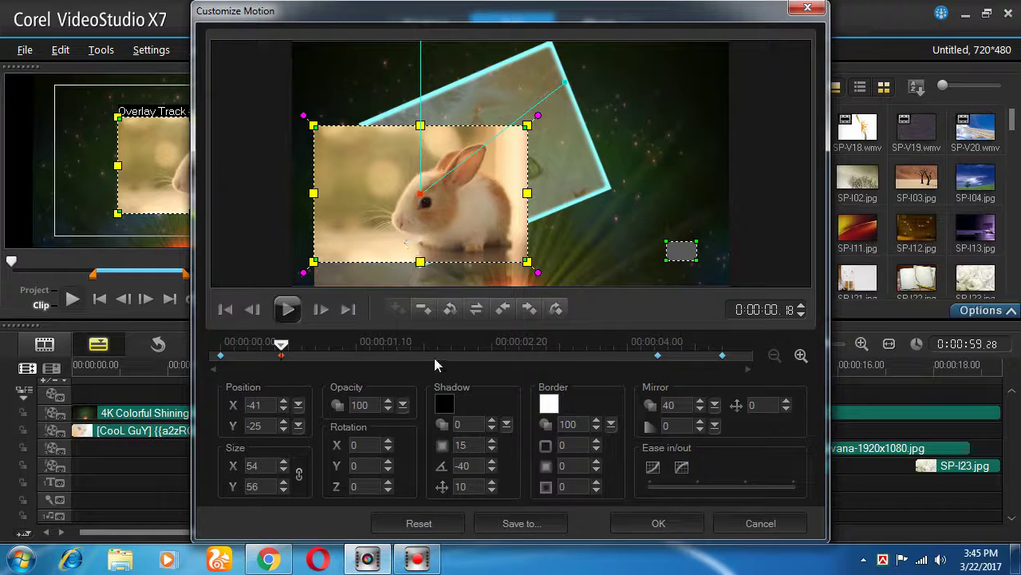
Add a keyframe at 0:00:01.26 and set the rabbit photo's size to X 45, Y 46 at the 0:00:00.18 keyframe
double_click(413, 356)
click(319, 351)
drag(320, 352, 335, 351)
click(282, 356)
click(283, 470)
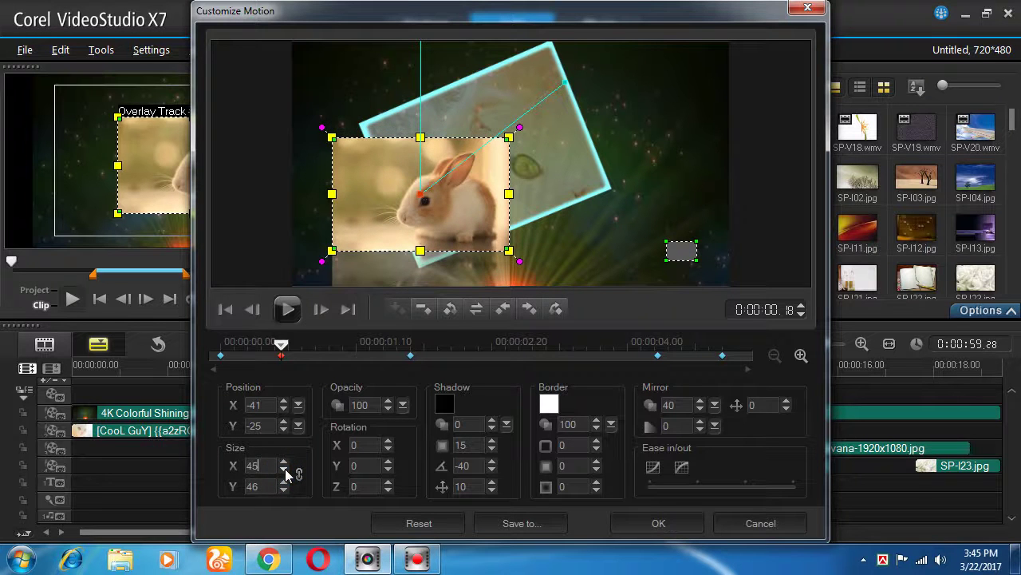
drag(280, 342, 465, 356)
click(456, 198)
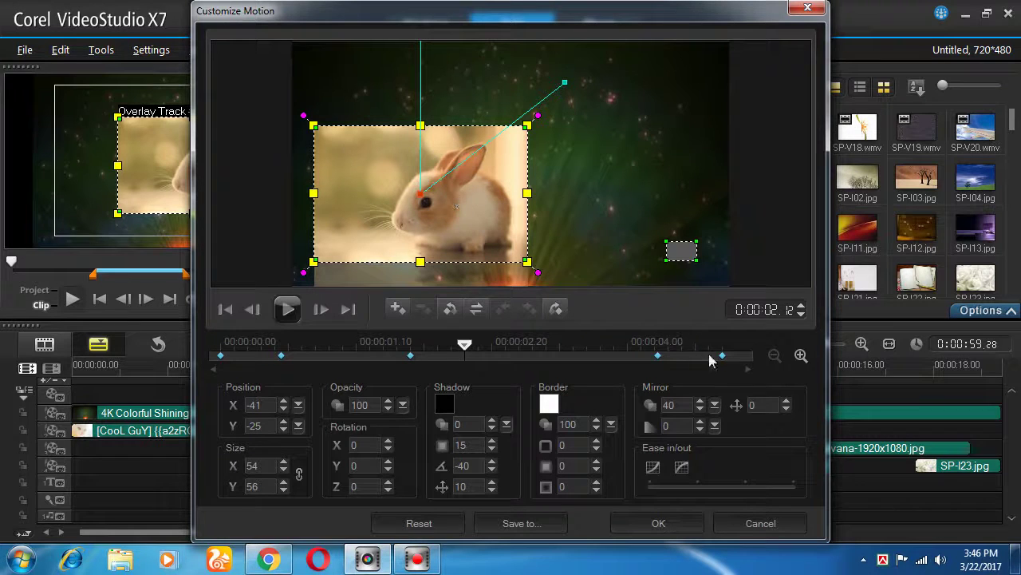
Move the rabbit photo to X 0, Y 29 at the 0:00:04.09 keyframe and add a keyframe at 0:00:04.01
click(658, 356)
drag(447, 212, 537, 144)
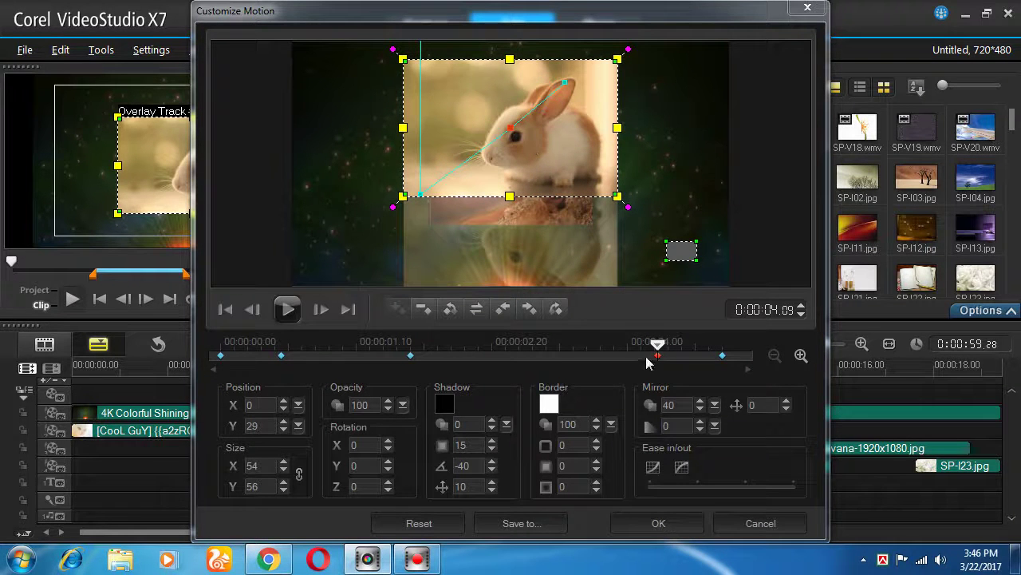
drag(654, 349, 634, 343)
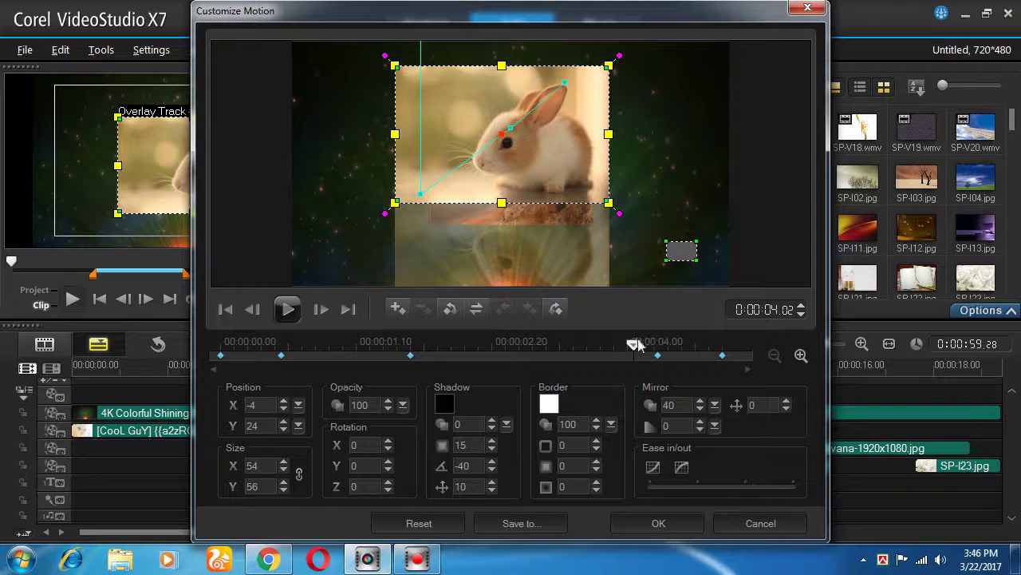
click(632, 356)
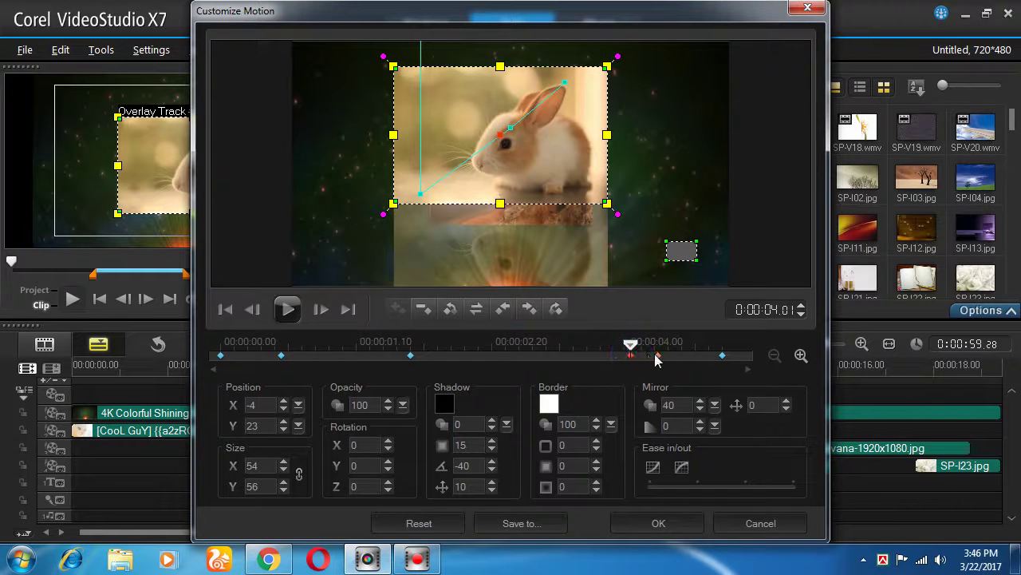
Give the 0:00:04.09 keyframe a light yellow shadow with opacity 30, blurring 25 and angle -28
click(656, 356)
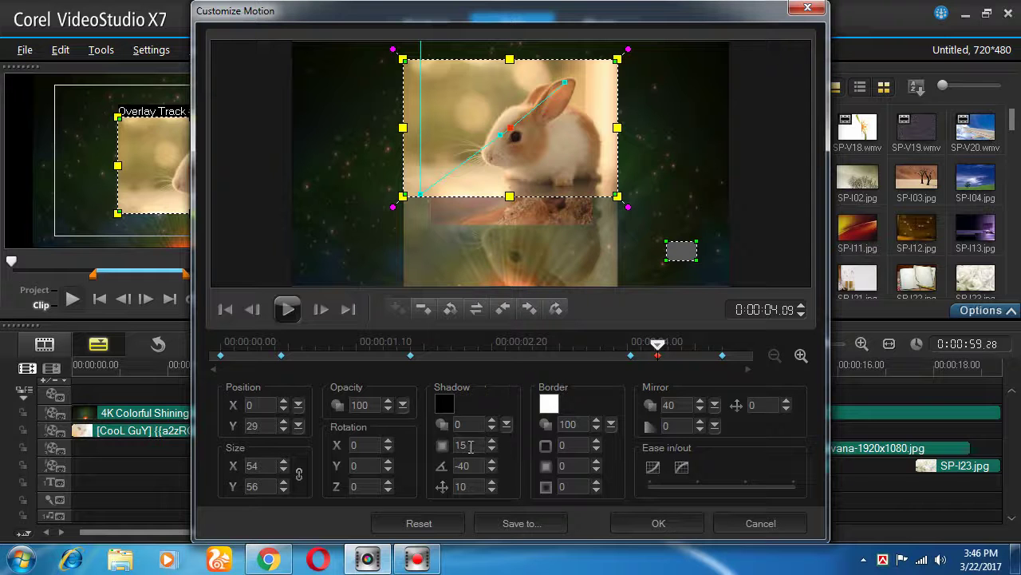
click(445, 405)
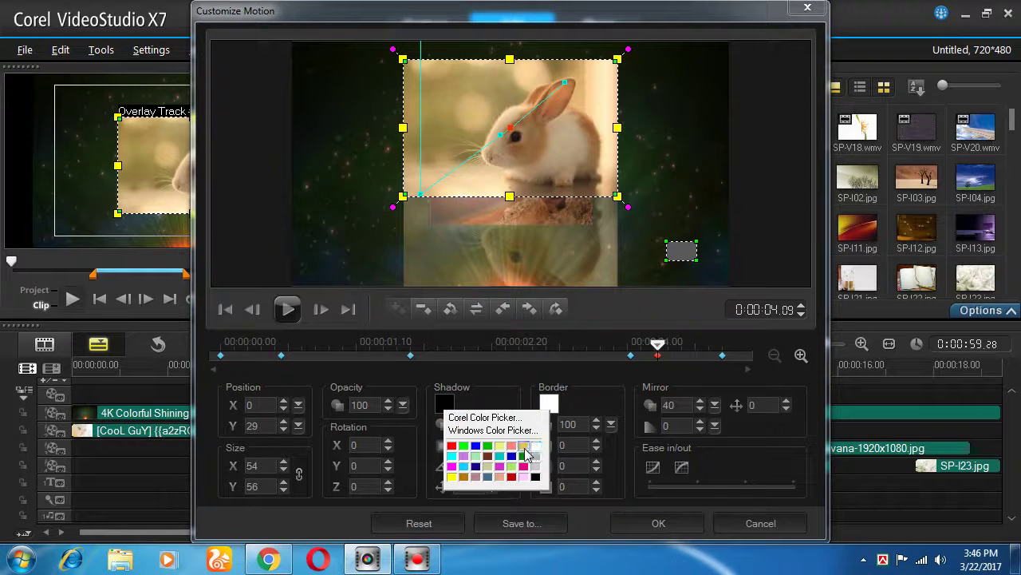
click(500, 446)
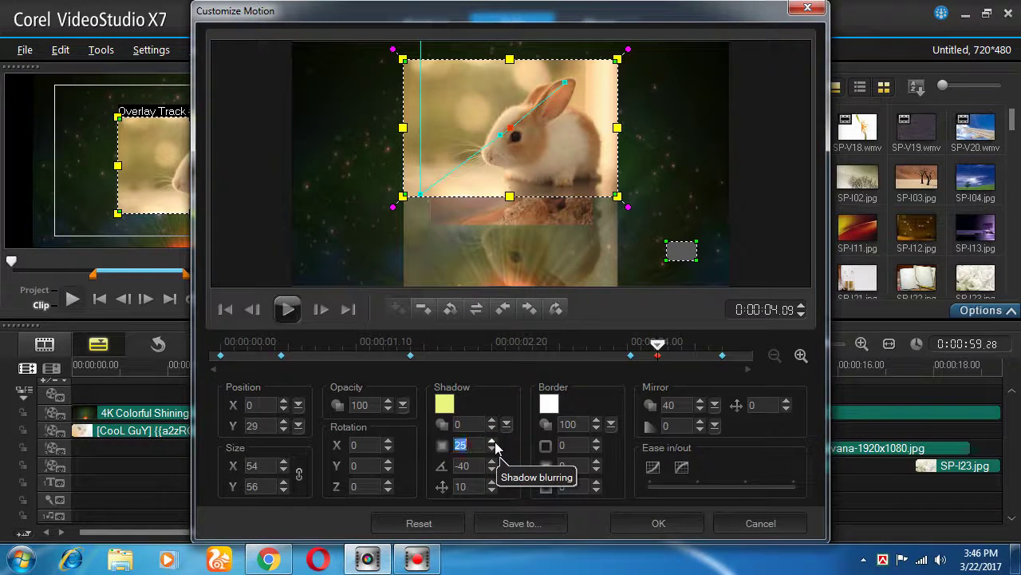
click(492, 420)
click(491, 421)
click(492, 420)
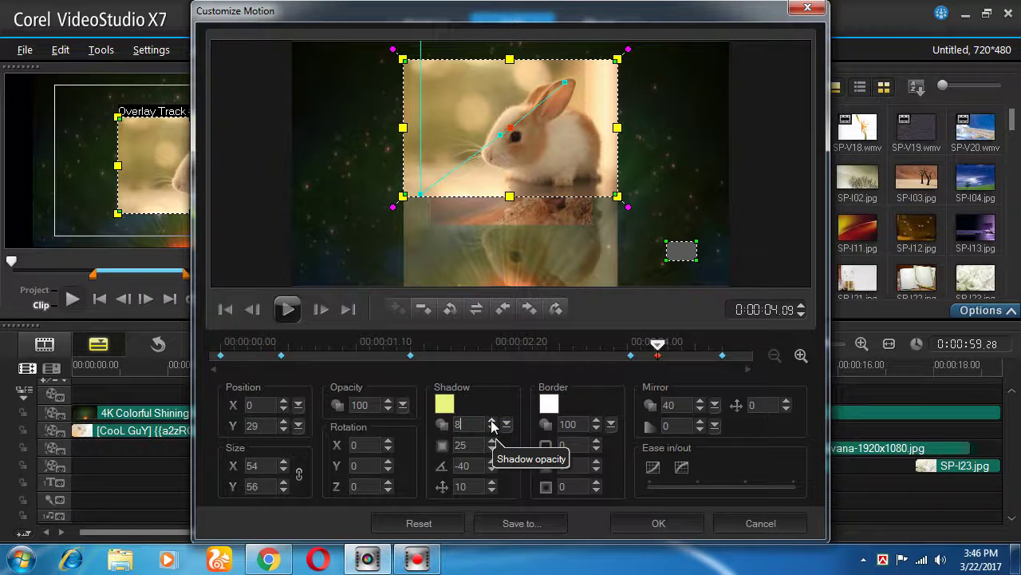
click(492, 422)
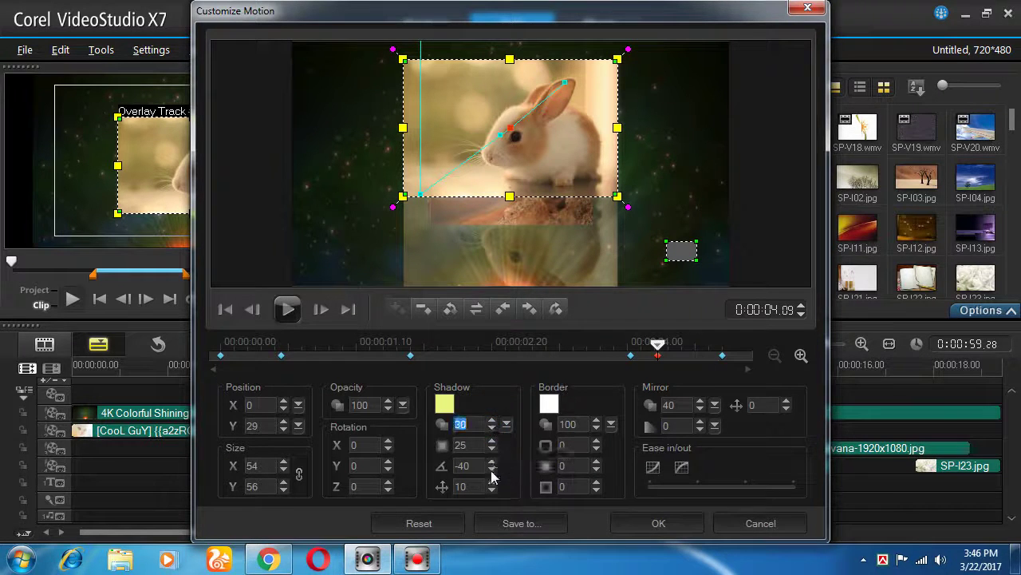
click(491, 463)
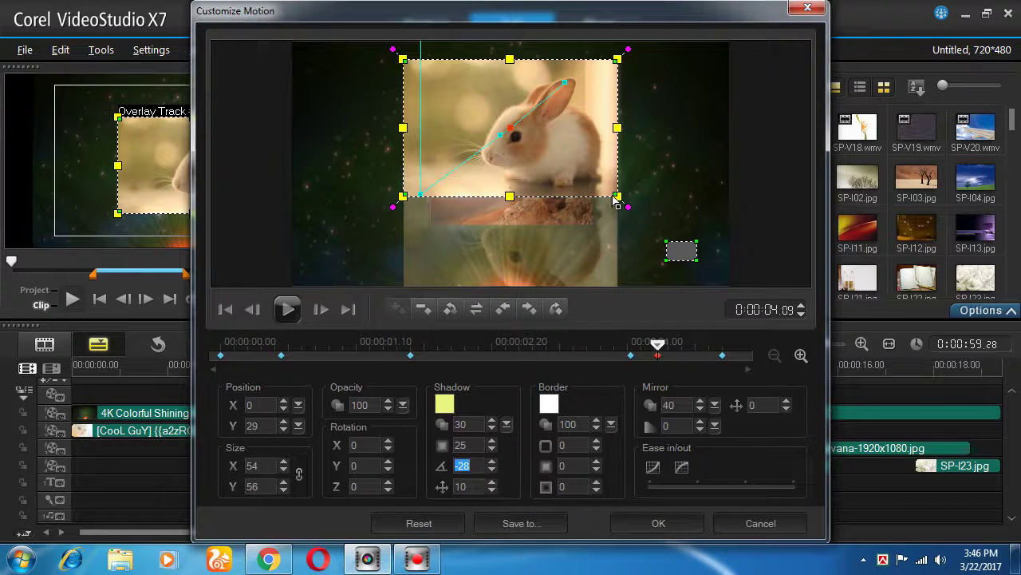
Distort the rabbit photo at the 0:00:04.09 keyframe by pulling its two left corners inward and nudging the lower right corner
mouse_move(617, 195)
mouse_down()
mouse_move(604, 183)
mouse_move(616, 199)
mouse_up()
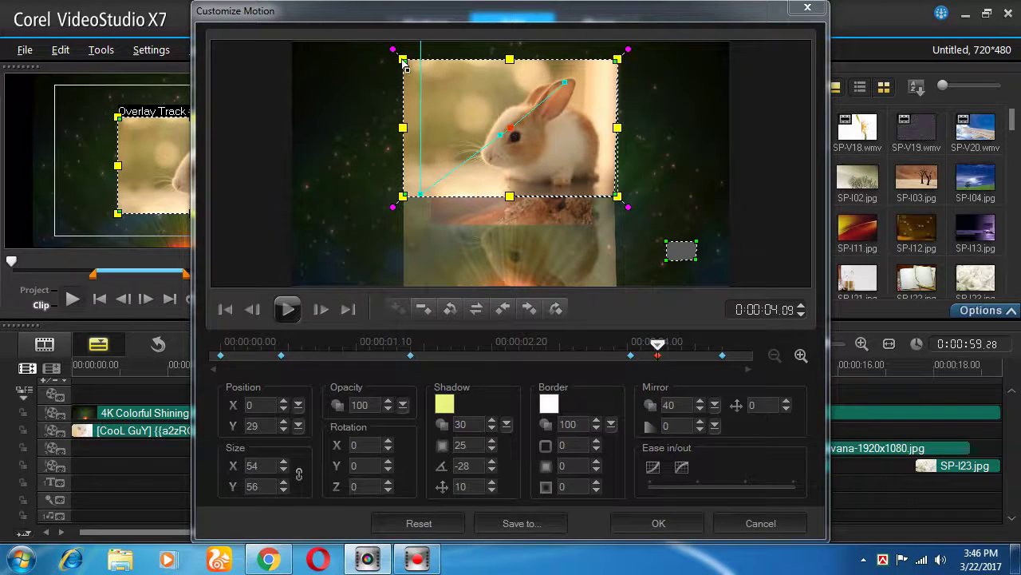
drag(404, 59, 445, 69)
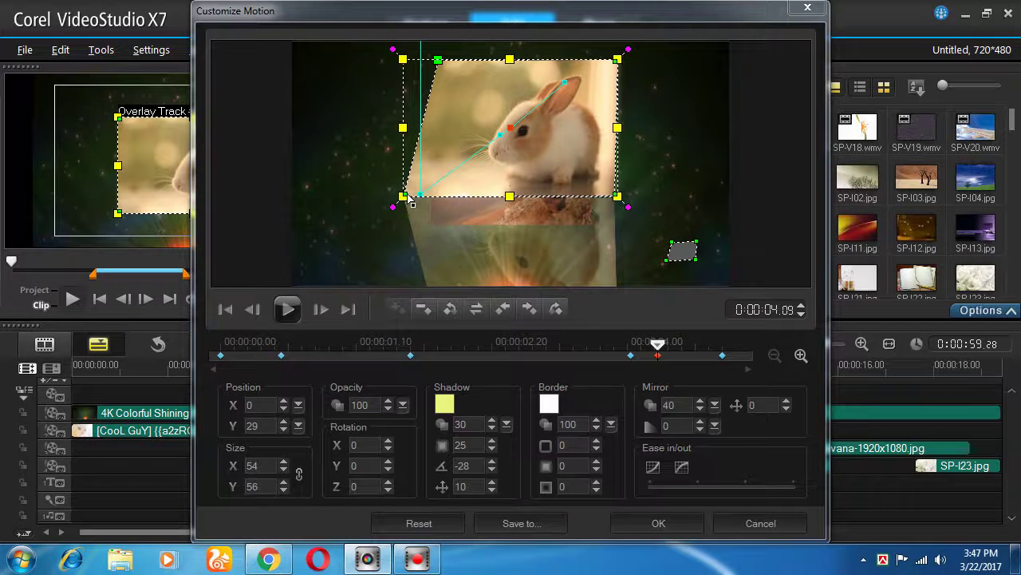
drag(408, 200, 445, 190)
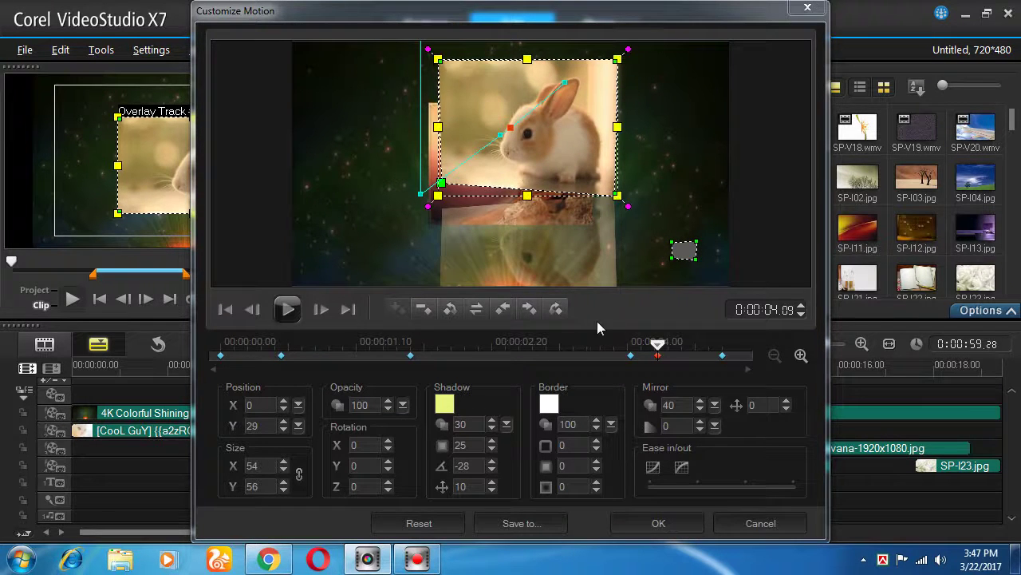
Copy the 0:00:04.09 keyframe's attributes and paste them onto the 0:00:04.01 keyframe
right_click(658, 356)
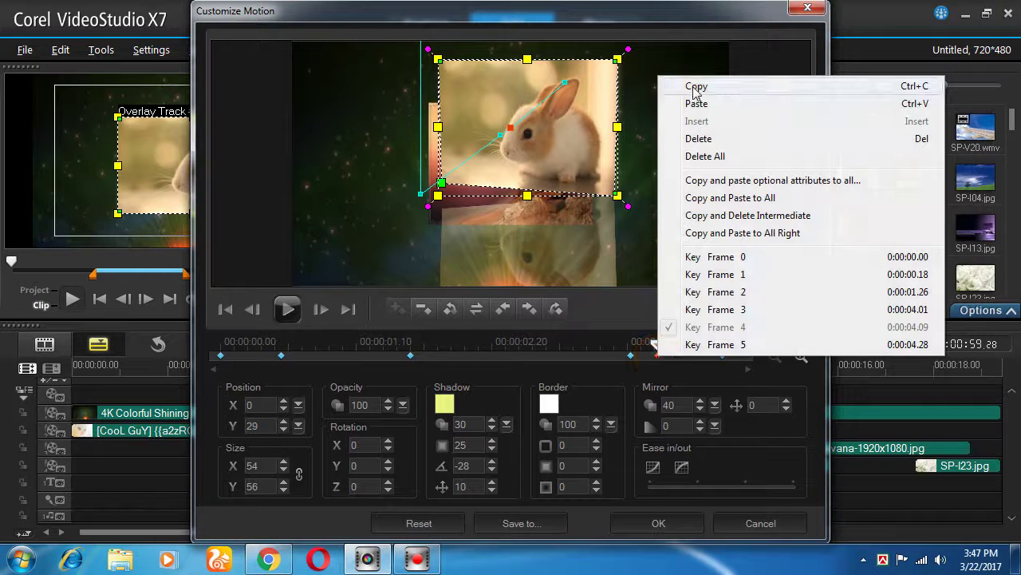
click(687, 86)
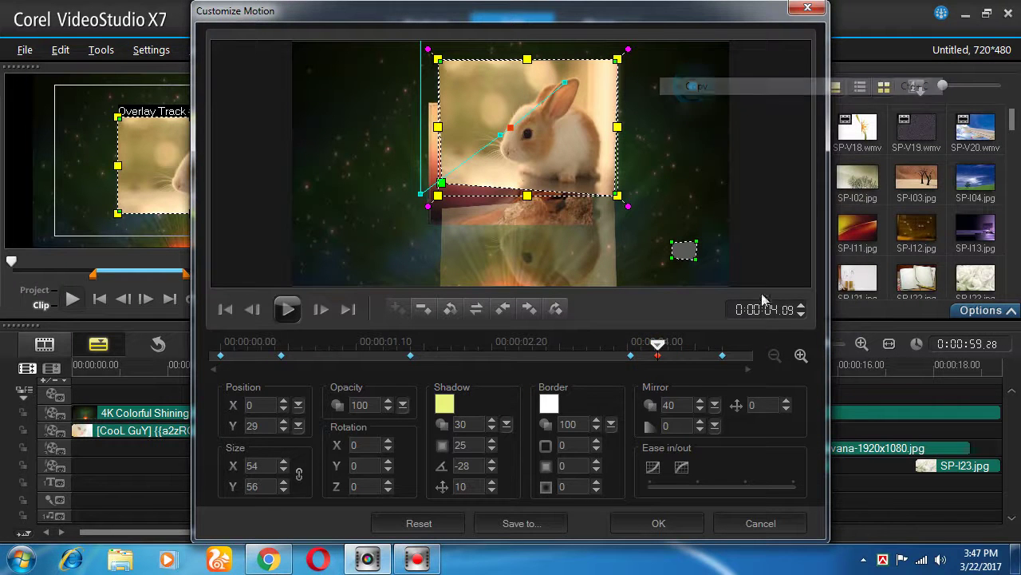
click(630, 356)
right_click(630, 356)
click(683, 101)
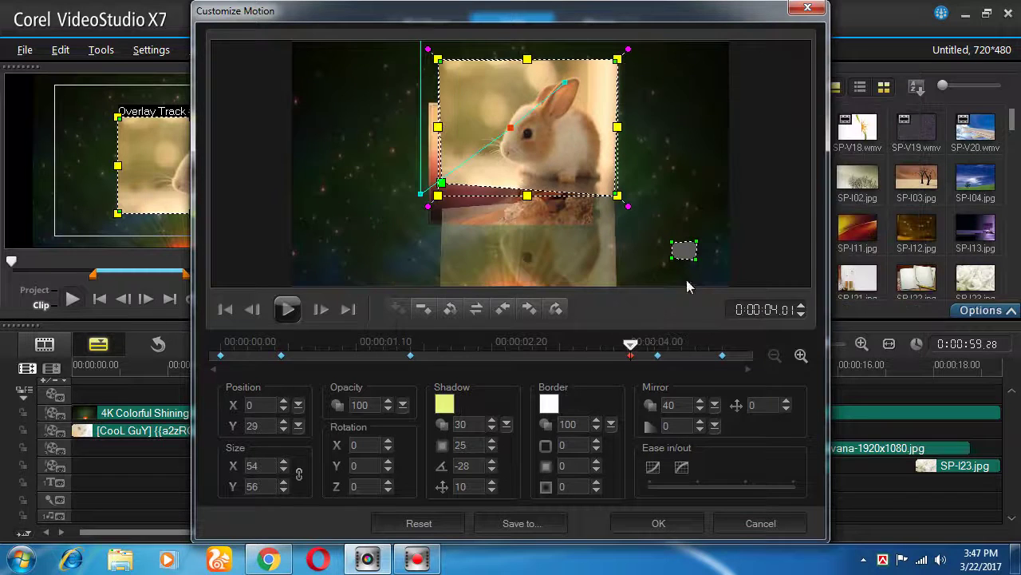
Check the rabbit photo's motion through to its last keyframe and apply the motion settings
drag(631, 345, 666, 360)
drag(680, 359, 727, 361)
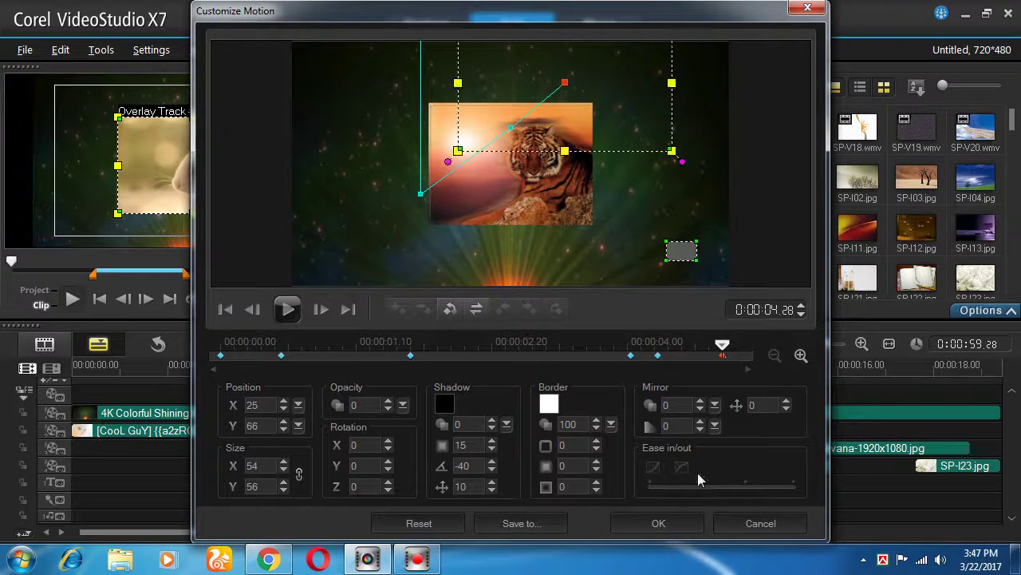
click(648, 523)
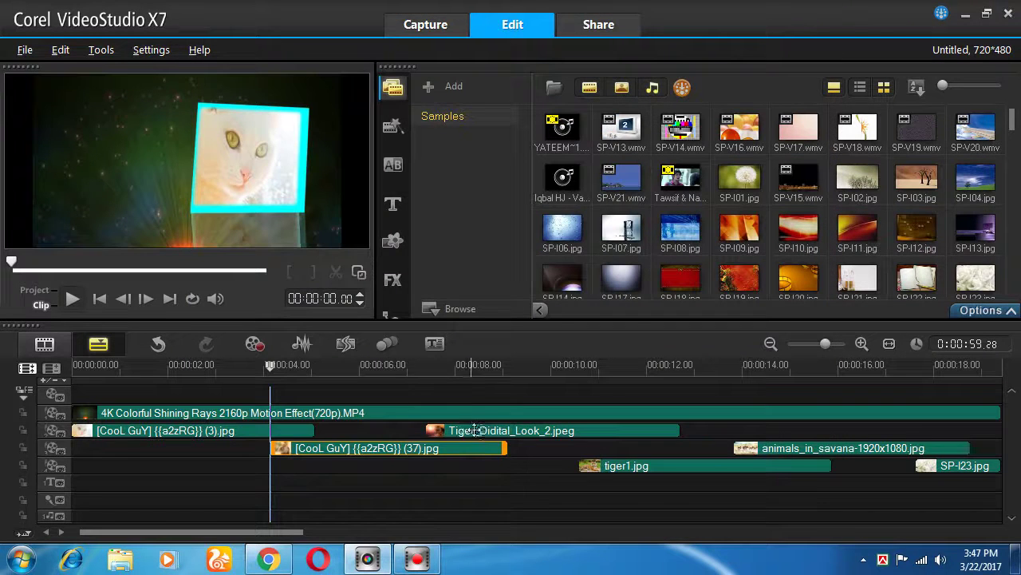
Shift the Tiger_Didital_Look_2.jpeg clip slightly later on its track and place its overlay in the frame's lower right corner
drag(479, 430, 493, 437)
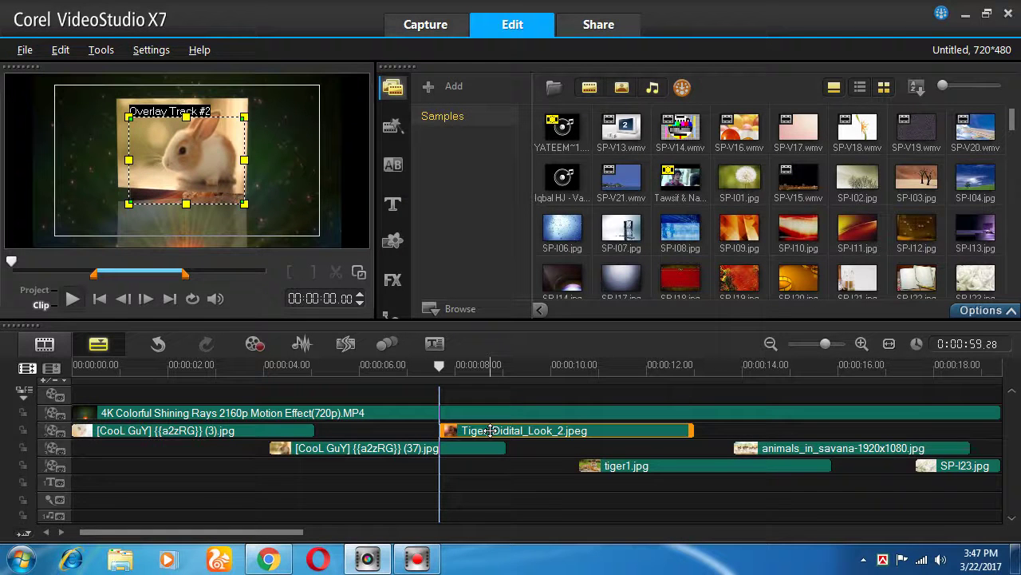
drag(202, 148, 292, 191)
Open Customize Motion for the tiger photo and add keyframes at 0:00:00.22 and 0:00:04.18
right_click(544, 430)
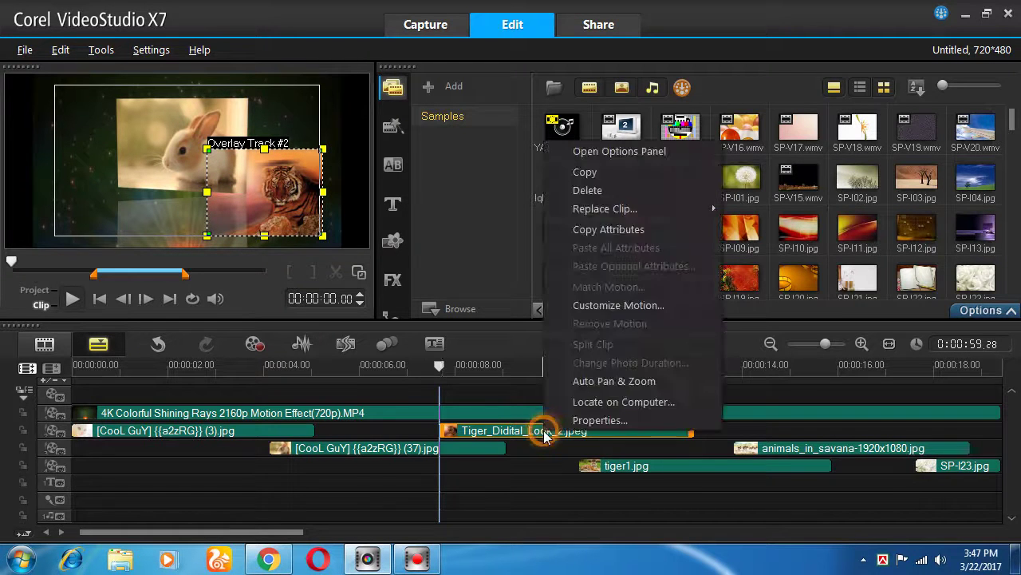
click(630, 300)
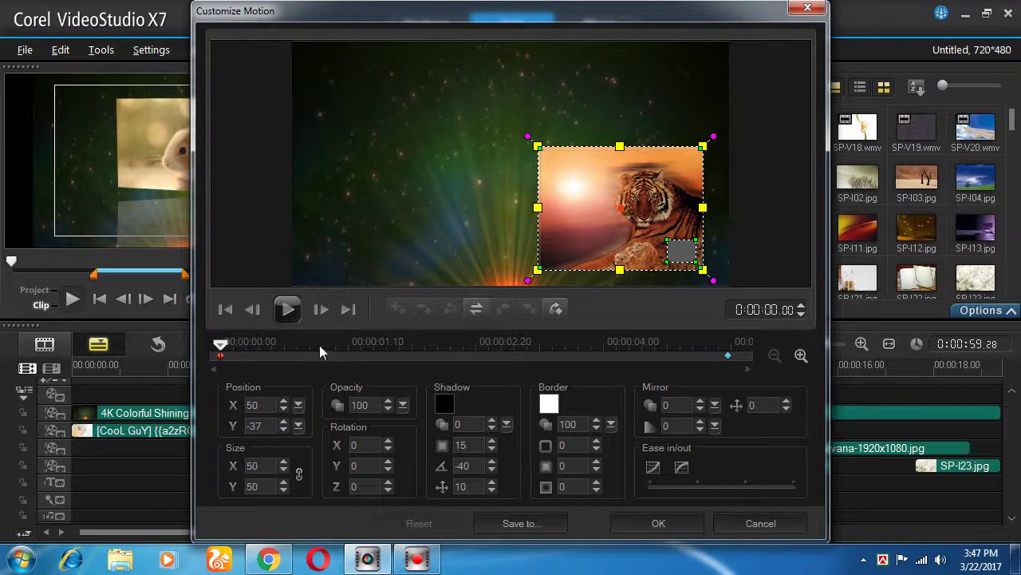
click(292, 356)
double_click(662, 355)
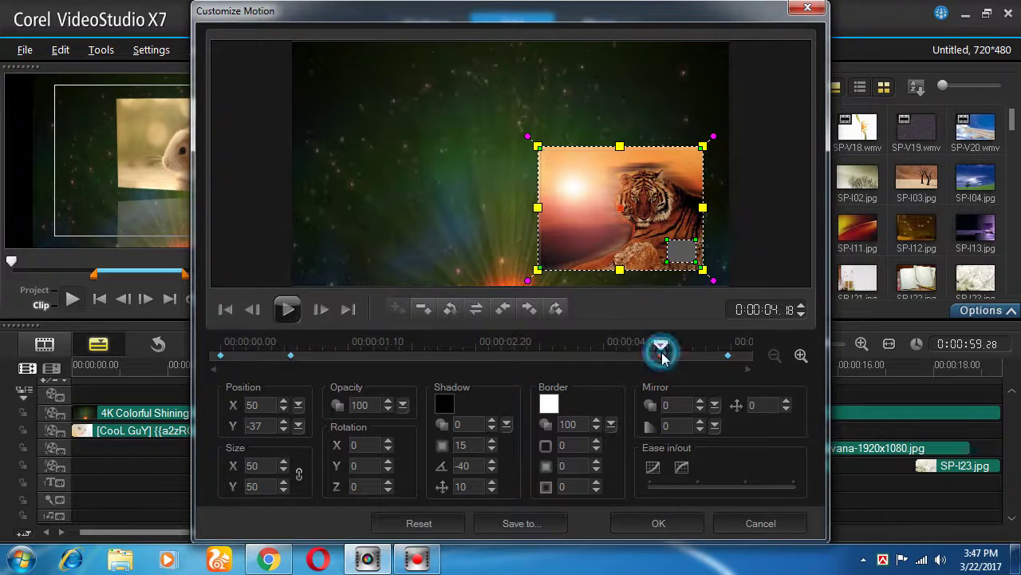
Set the tiger photo's opacity to 0 at both the first keyframe and the 0:00:05.09 keyframe, and check the fade
click(224, 355)
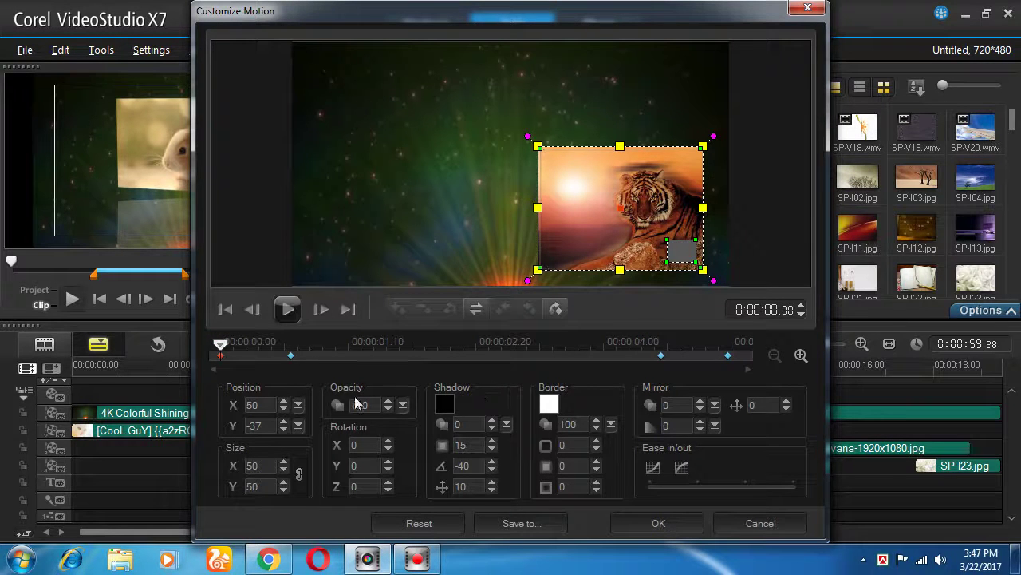
double_click(379, 405)
text(0)
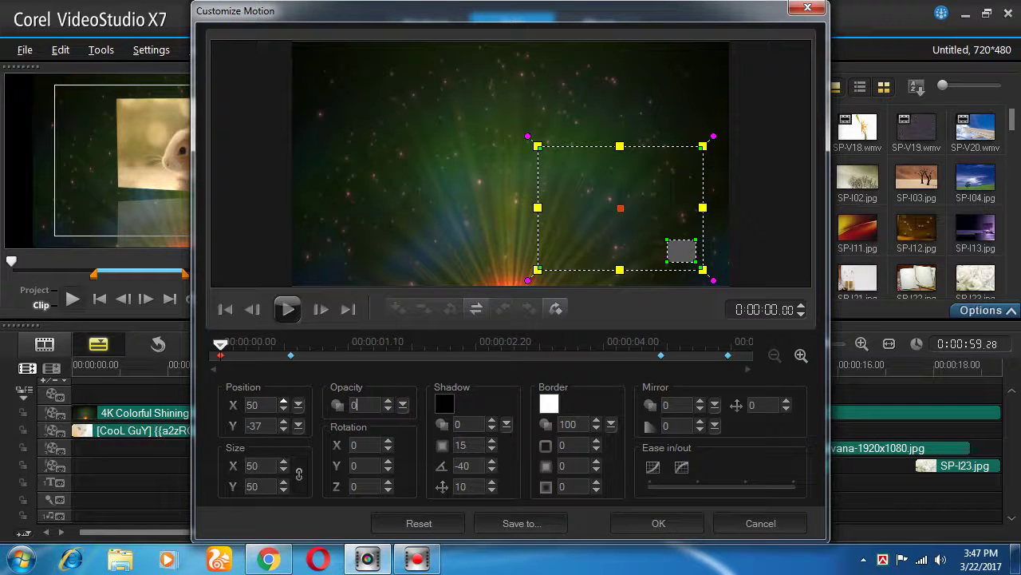
click(727, 356)
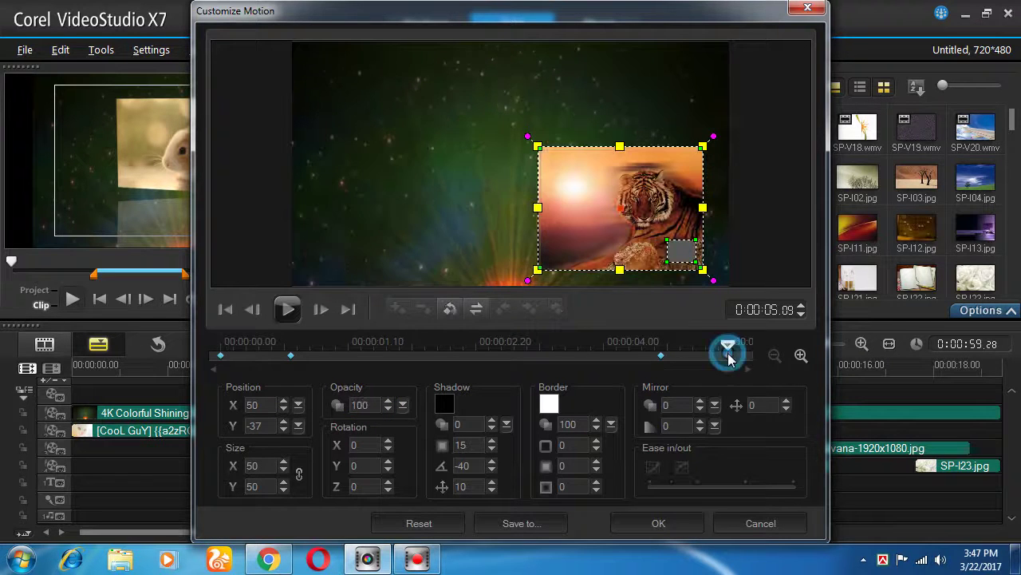
double_click(380, 405)
text(0)
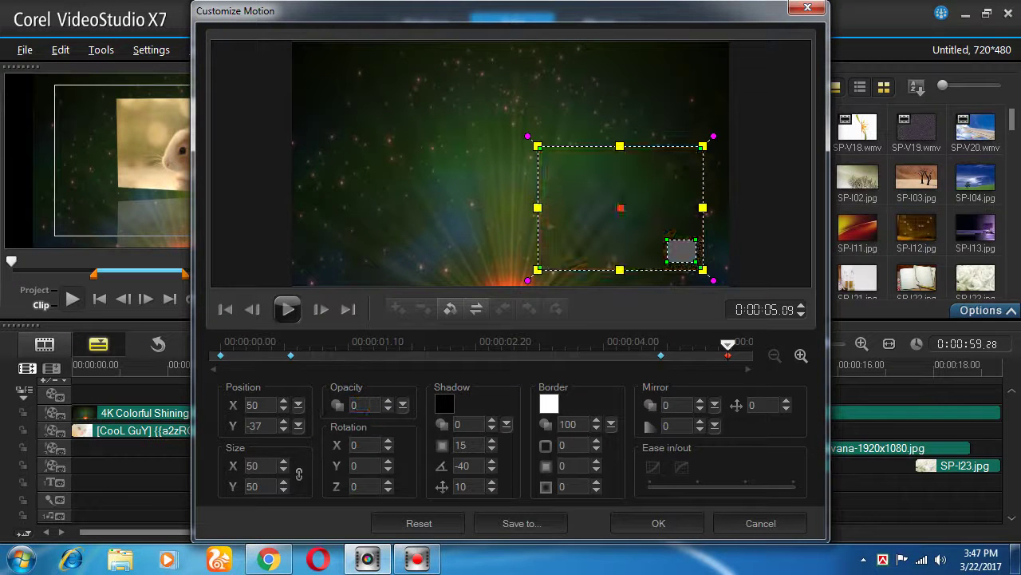
drag(730, 344, 313, 354)
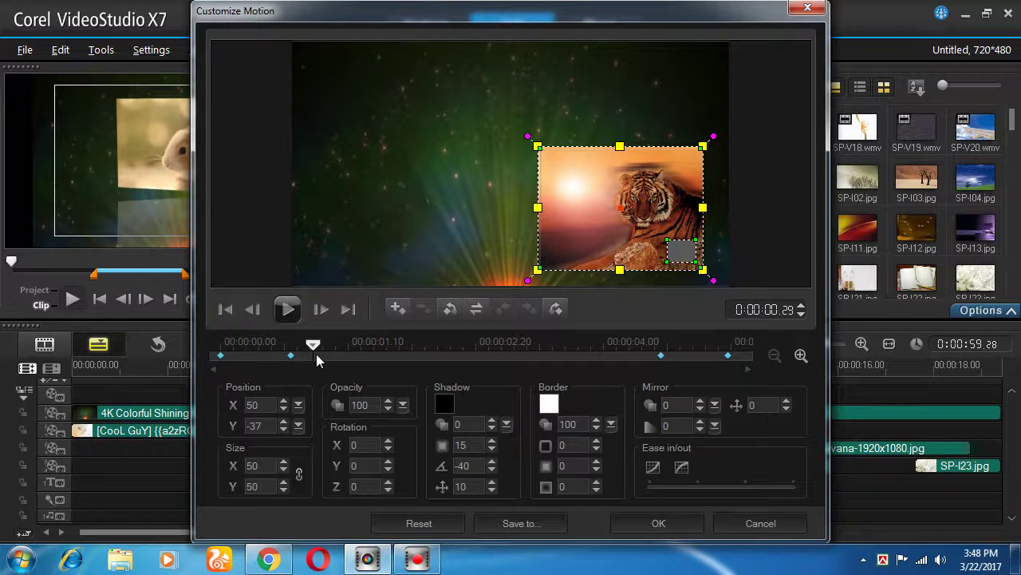
Raise the tiger photo to X 61, Y 5 at 0:00:00.22 and spread the path's start and last two points to opposite frame edges
click(291, 355)
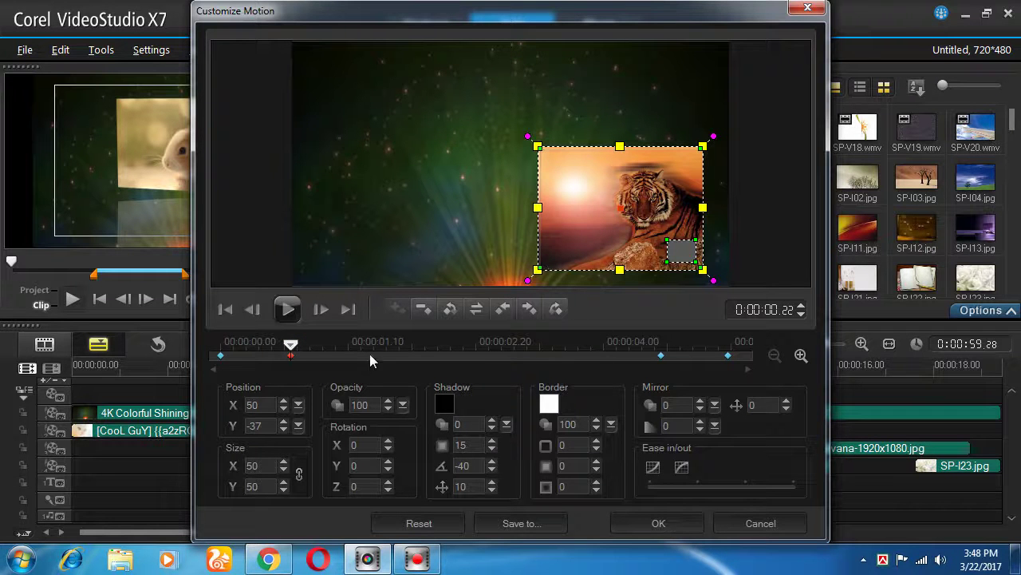
drag(661, 222, 685, 172)
drag(505, 194, 283, 156)
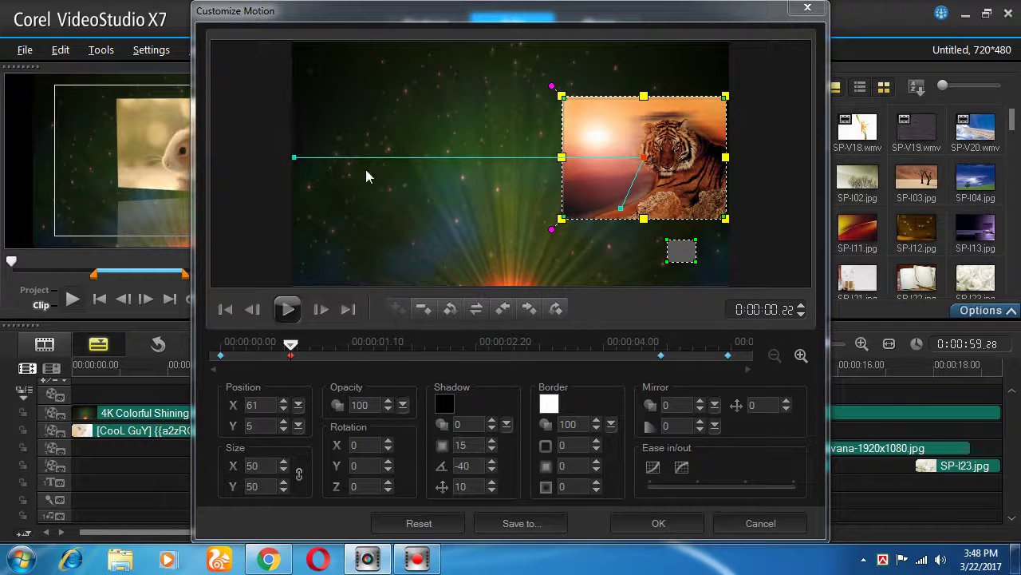
drag(621, 207, 699, 161)
drag(621, 208, 711, 193)
Straighten the tiger's motion path, moving the 0:00:00.22 keyframe to X -16, Y 5, 0:00:04.18 to X 56, Y 4 and the end to X 95, Y 4
drag(646, 157, 475, 155)
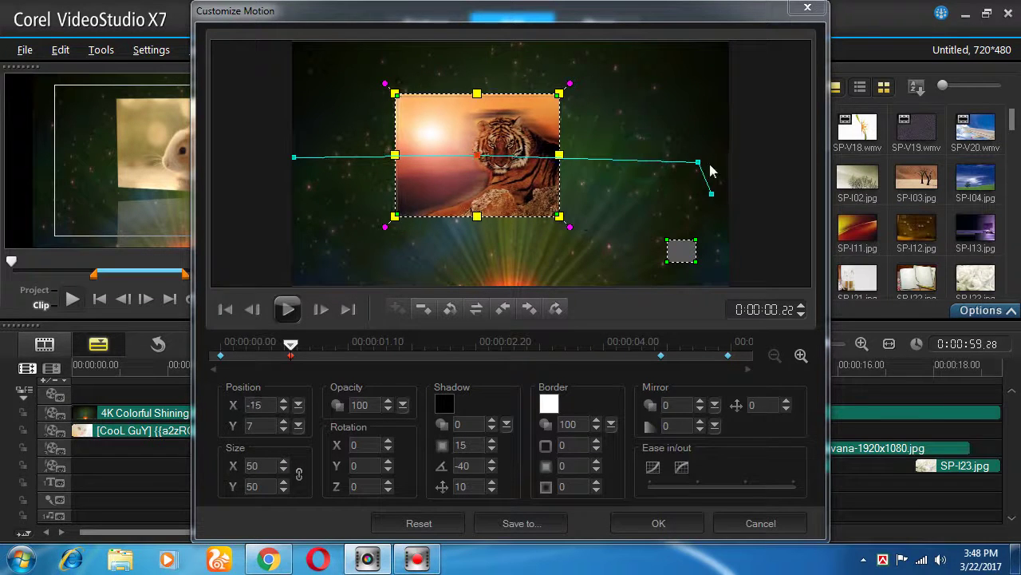
drag(697, 163, 633, 162)
drag(711, 194, 721, 158)
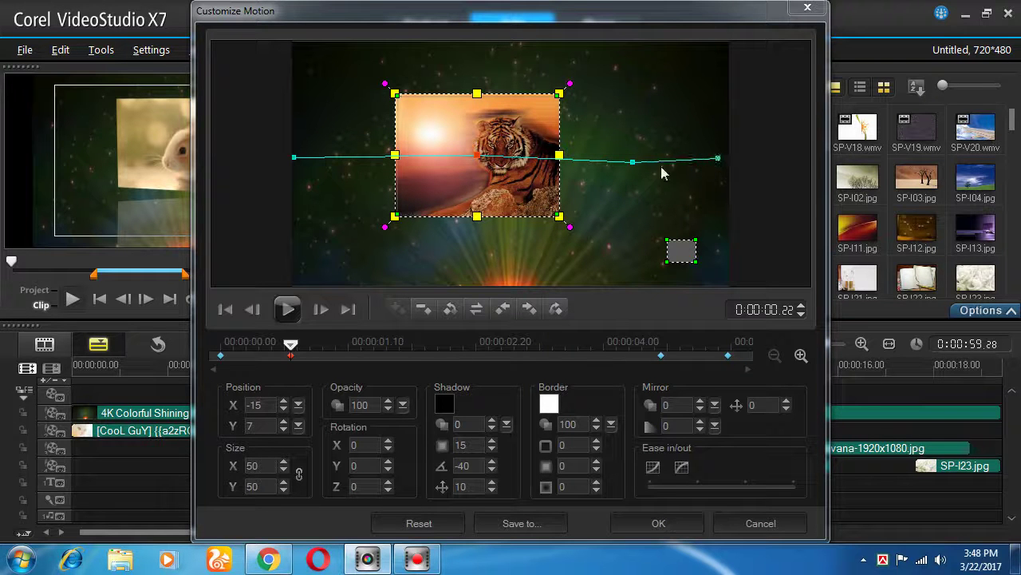
drag(635, 165, 634, 161)
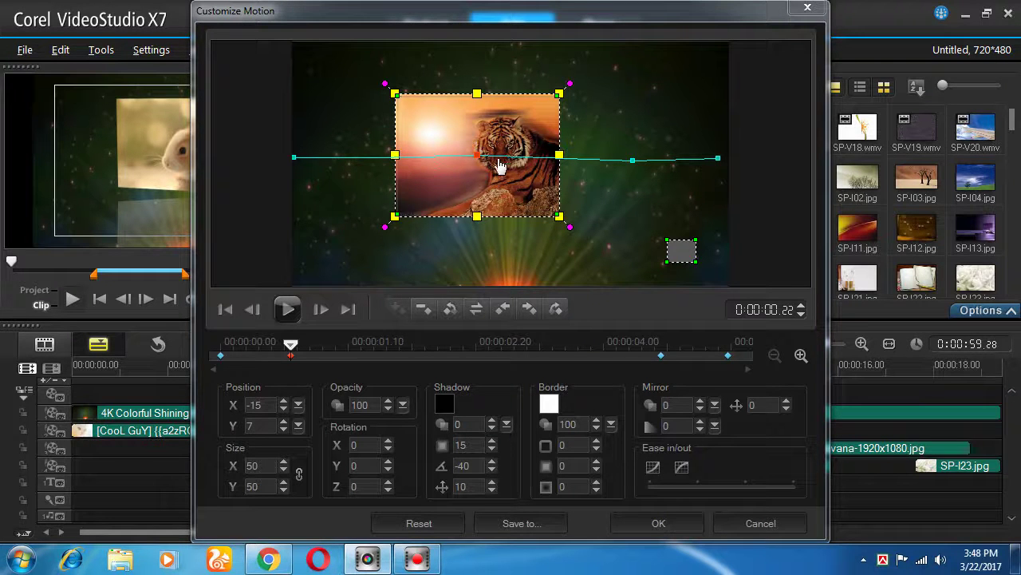
drag(477, 152, 474, 157)
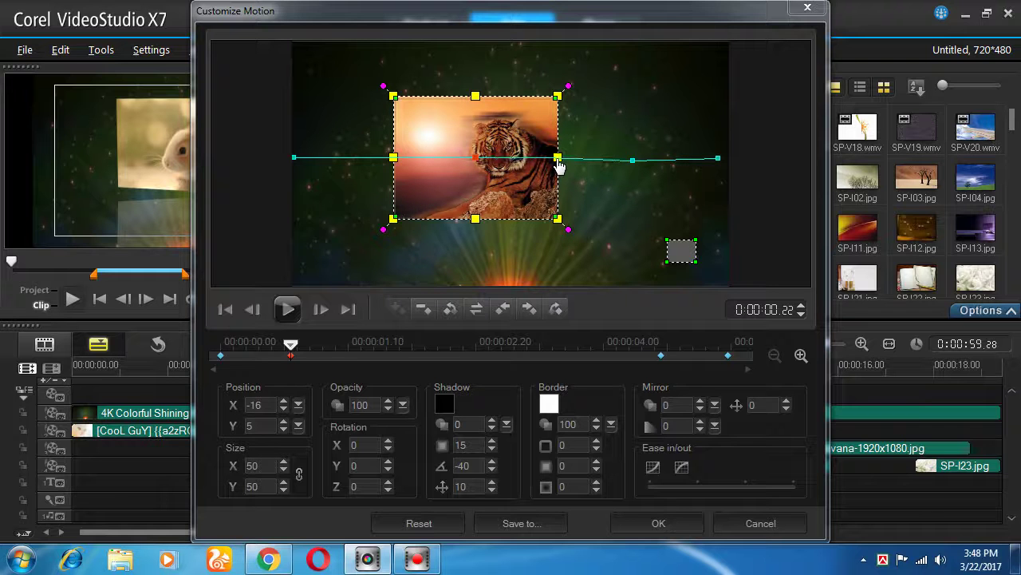
drag(634, 163, 633, 159)
Enlarge the tiger photo at the 0:00:00.22 keyframe to size X 71, Y 71
drag(292, 347, 336, 356)
click(291, 356)
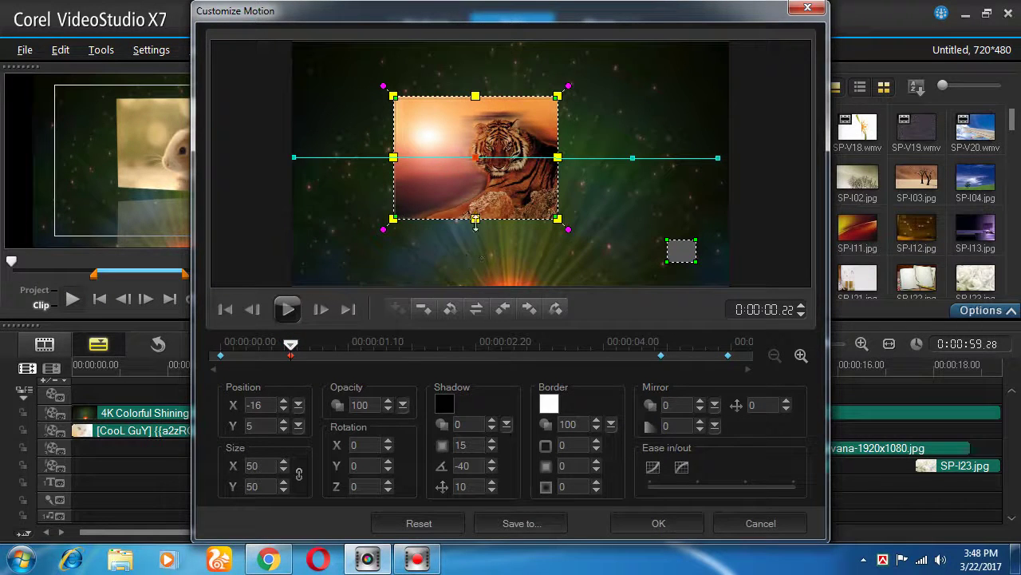
drag(476, 222, 486, 249)
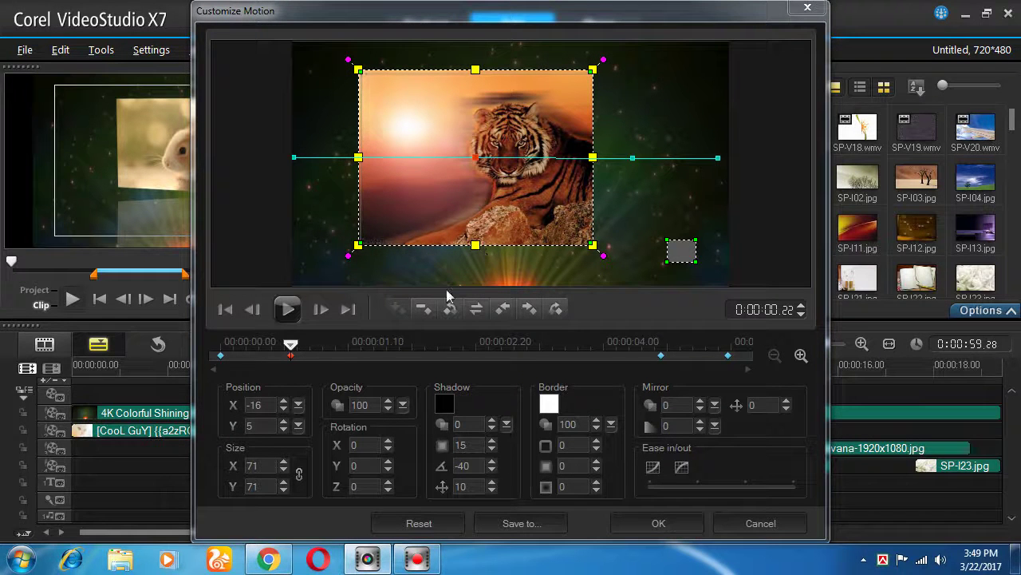
Copy the enlarged 0:00:00.22 keyframe's attributes and paste them onto the 0:00:04.17 keyframe
right_click(291, 355)
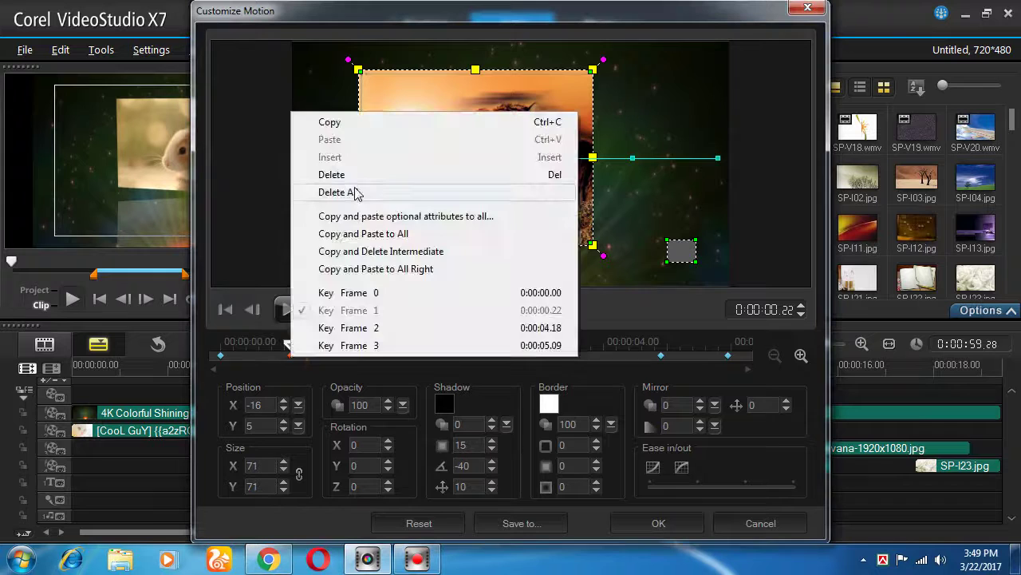
click(343, 125)
click(659, 355)
right_click(659, 355)
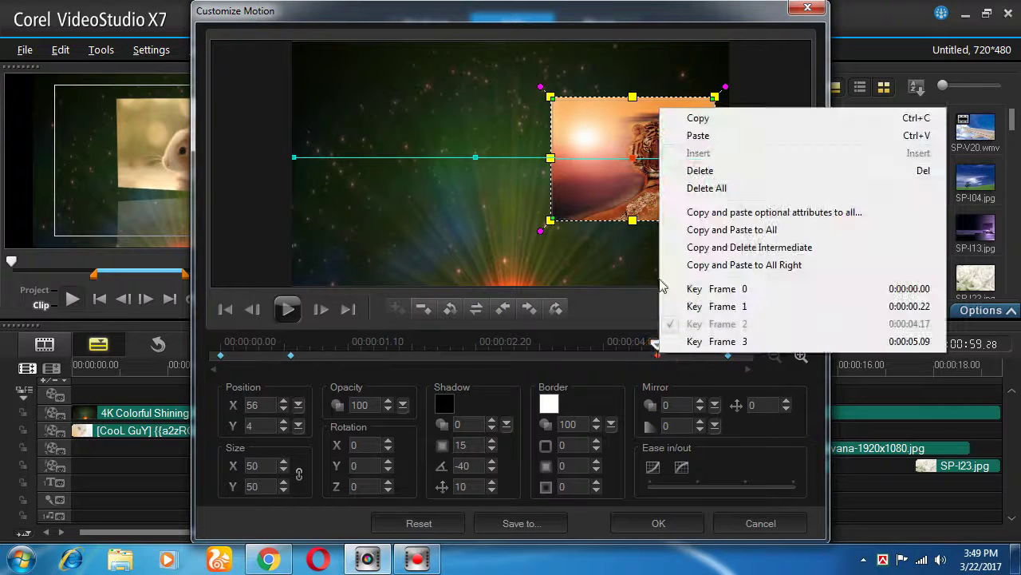
click(698, 136)
drag(656, 345, 534, 357)
Add a mirror reflection to the tiger photo at the 0:00:00.22 keyframe with opacity 75 and fade out 66
click(289, 355)
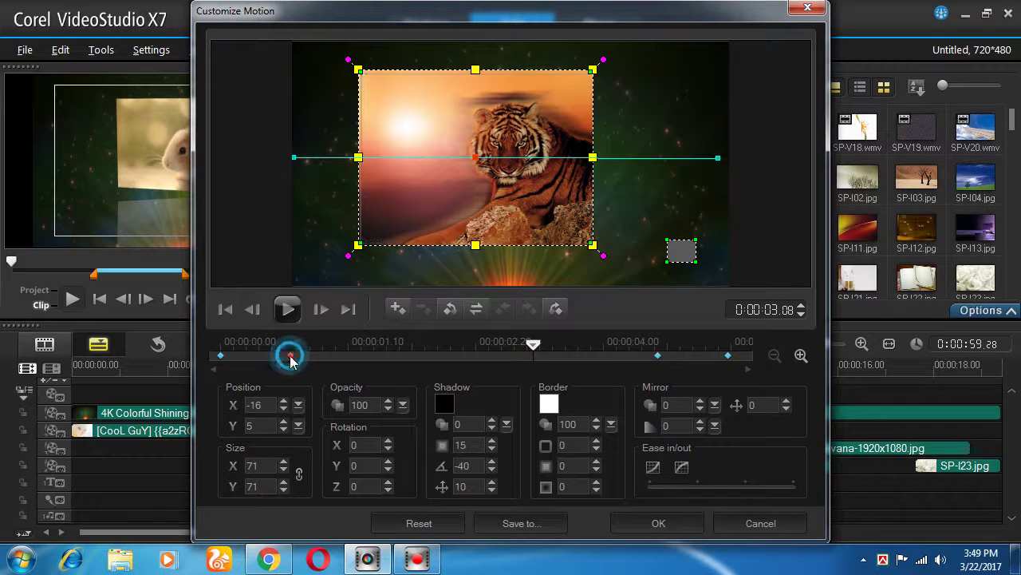
click(700, 405)
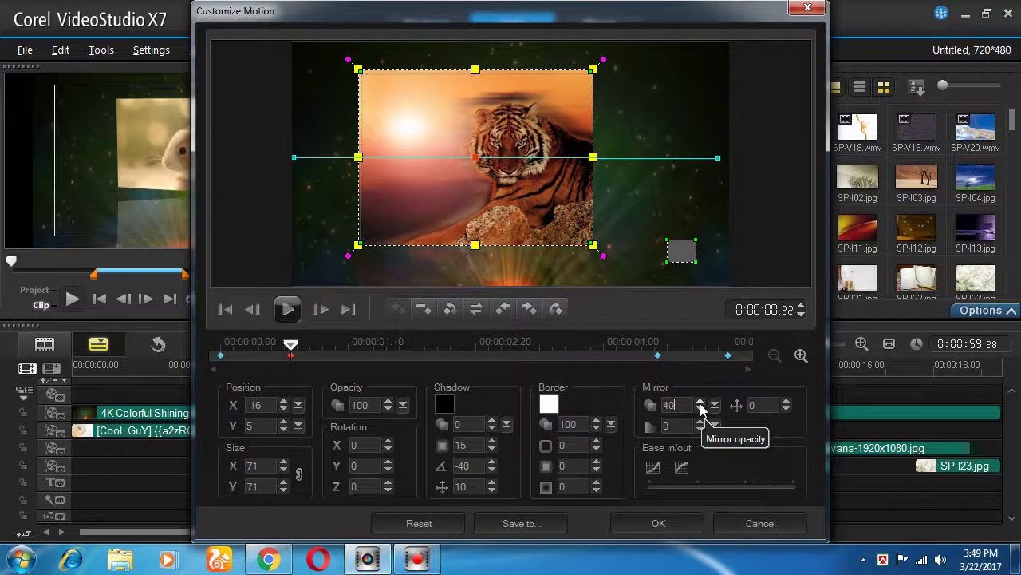
click(700, 405)
click(700, 425)
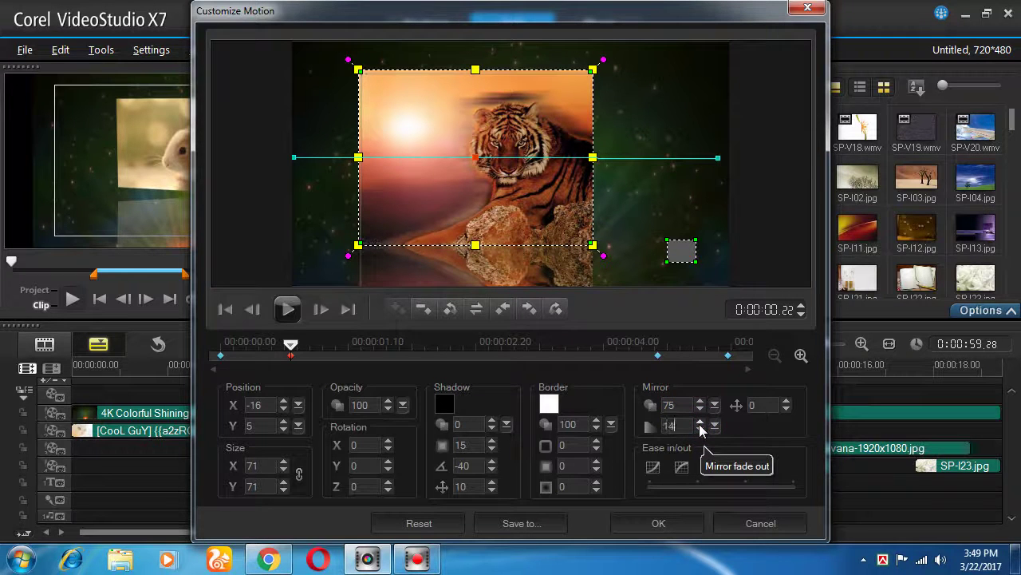
click(700, 424)
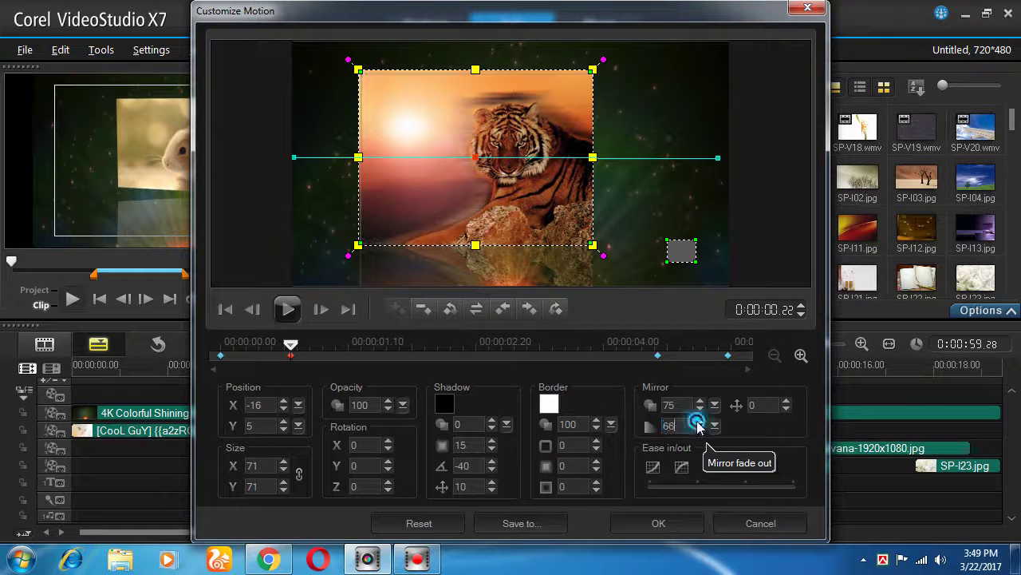
click(699, 425)
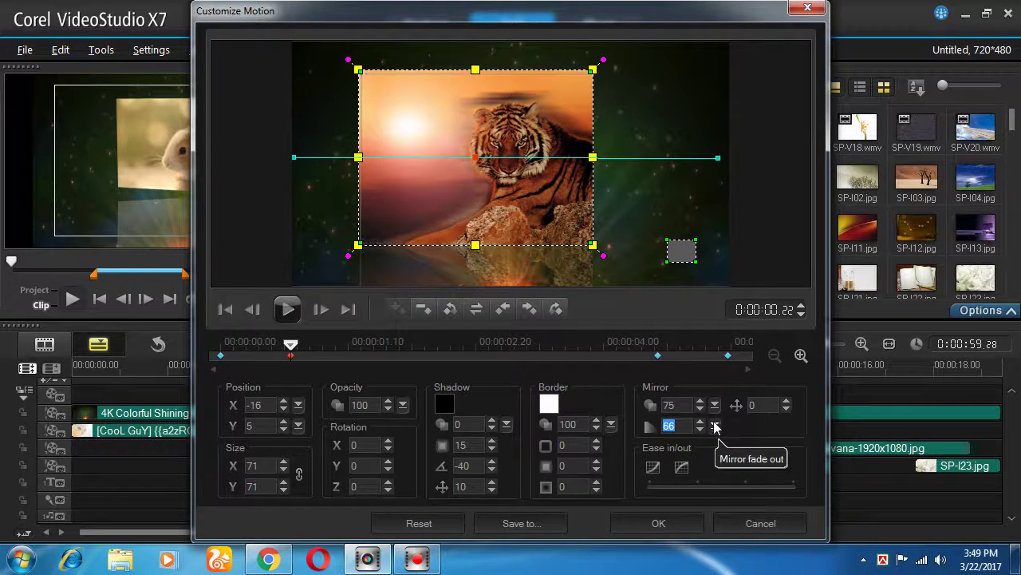
Copy the 0:00:00.22 keyframe with its mirror settings onto the 0:00:04.17 keyframe and check the reflection between them
right_click(291, 355)
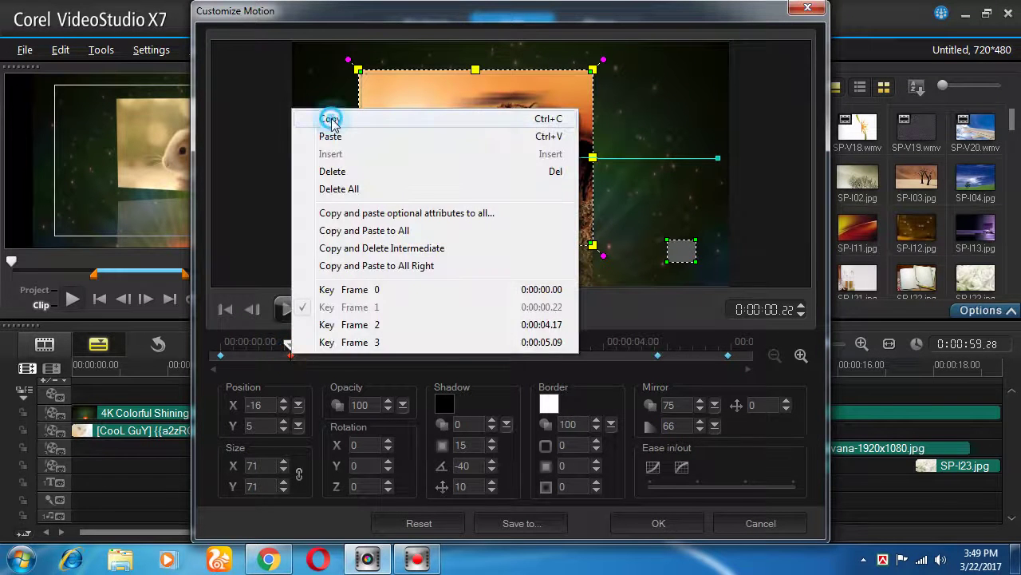
click(331, 120)
click(658, 356)
right_click(657, 355)
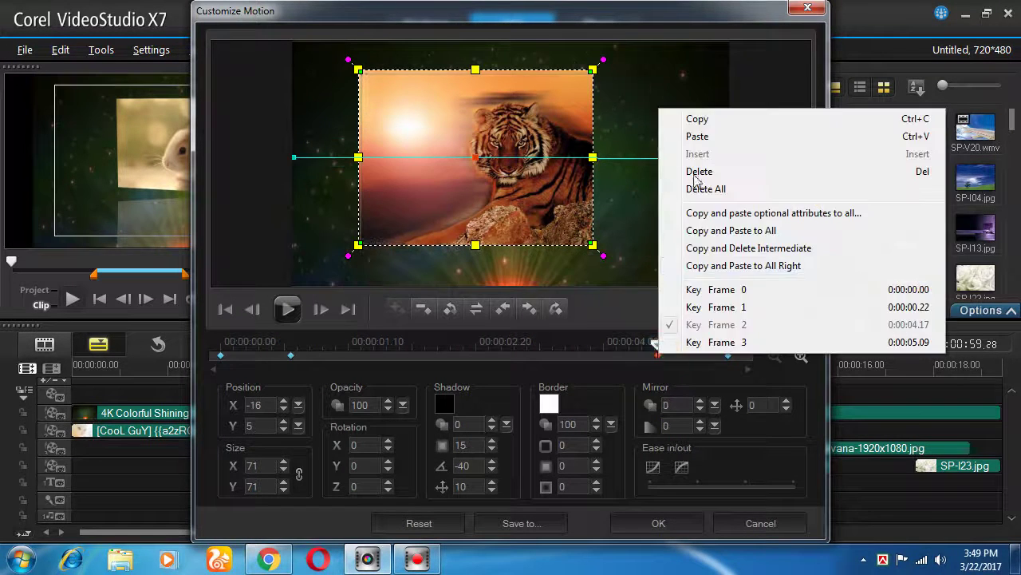
click(682, 136)
drag(659, 357, 434, 363)
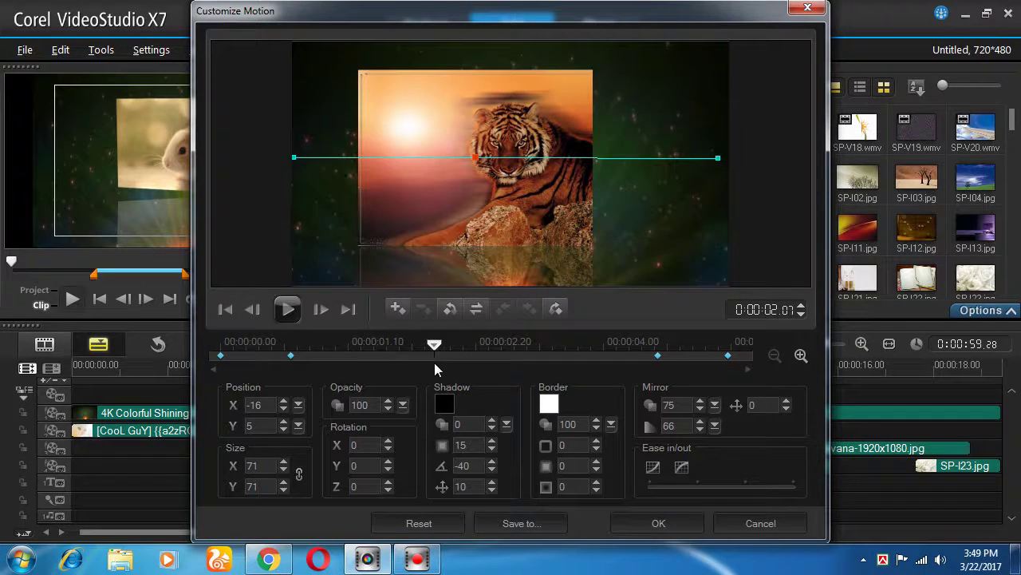
Move the tiger photo at the 0:00:00.22 keyframe to X 10, Y 5, check the motion and apply the settings
click(292, 357)
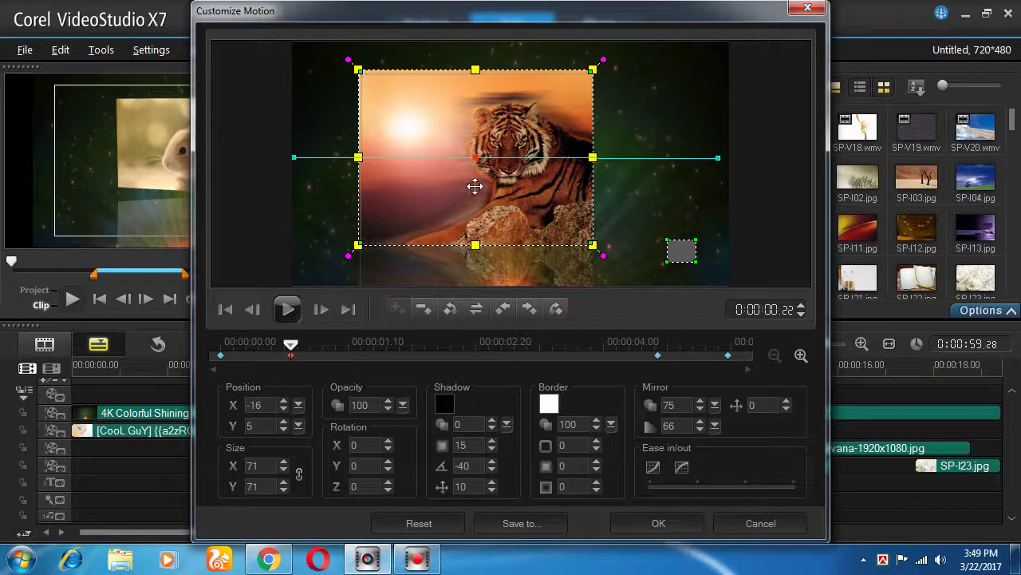
drag(472, 184, 531, 186)
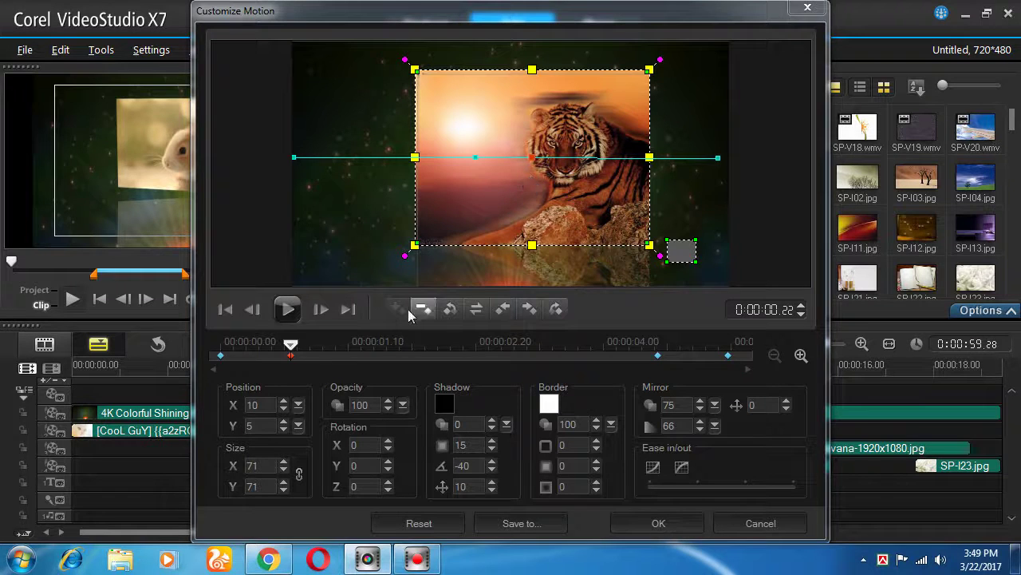
drag(292, 345, 738, 321)
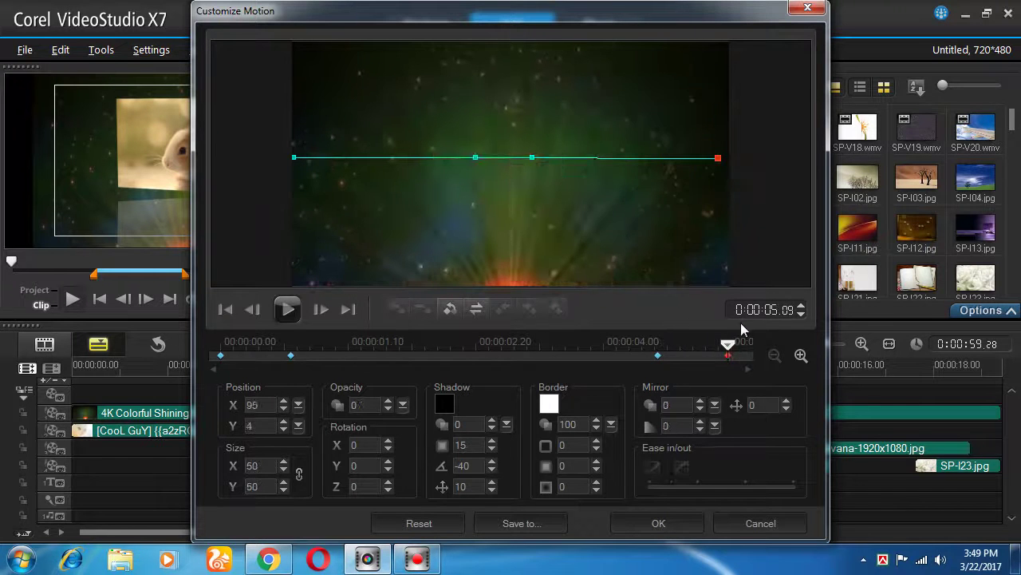
click(677, 528)
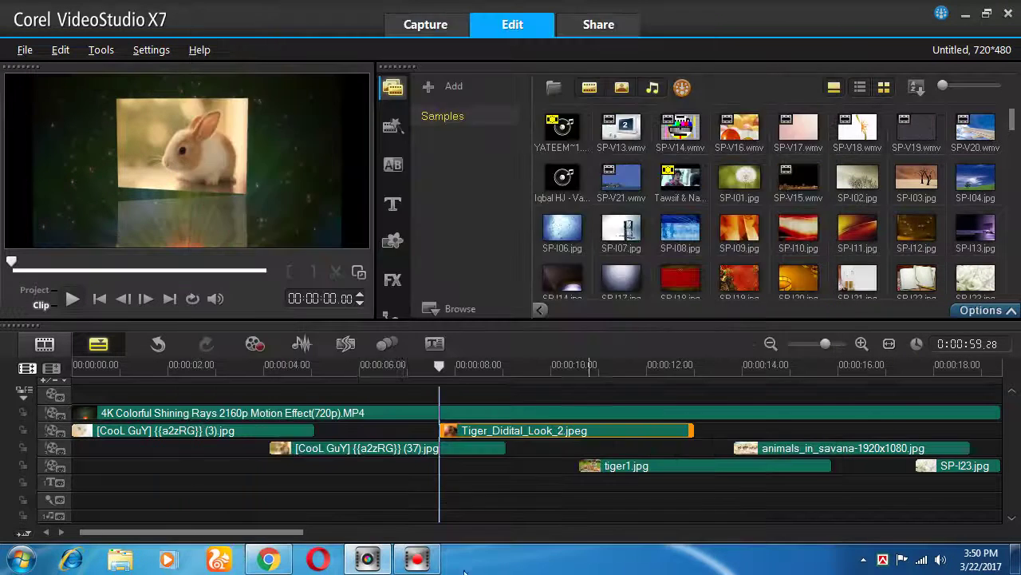
Open the Customize Motion settings for the tiger1.jpg overlay clip
drag(253, 535, 315, 535)
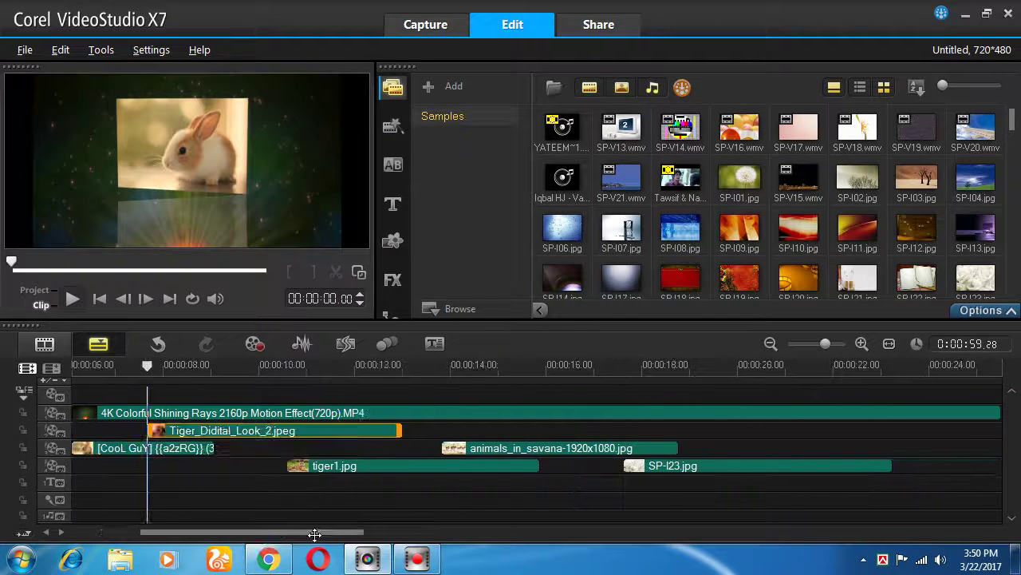
click(496, 449)
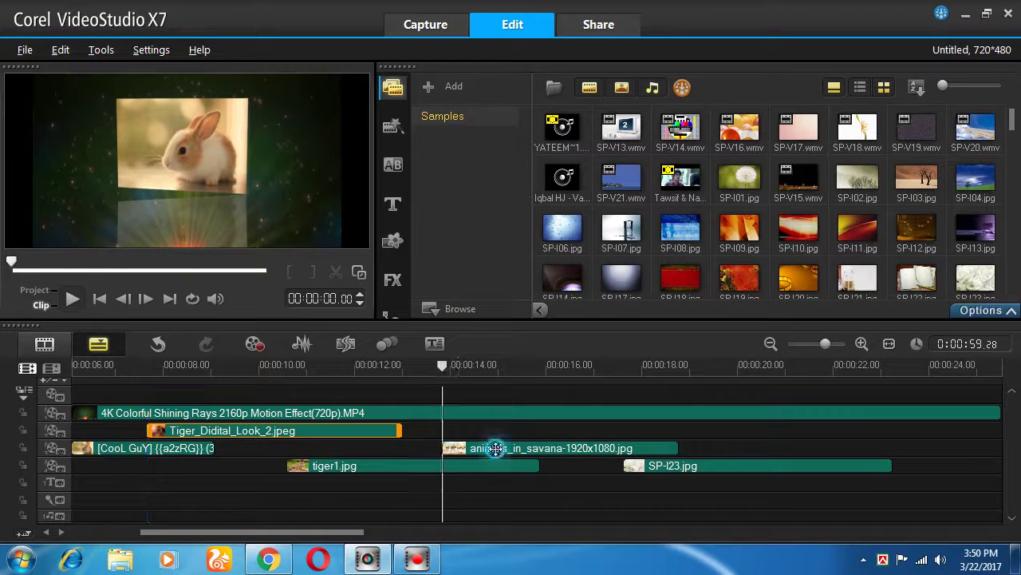
click(436, 468)
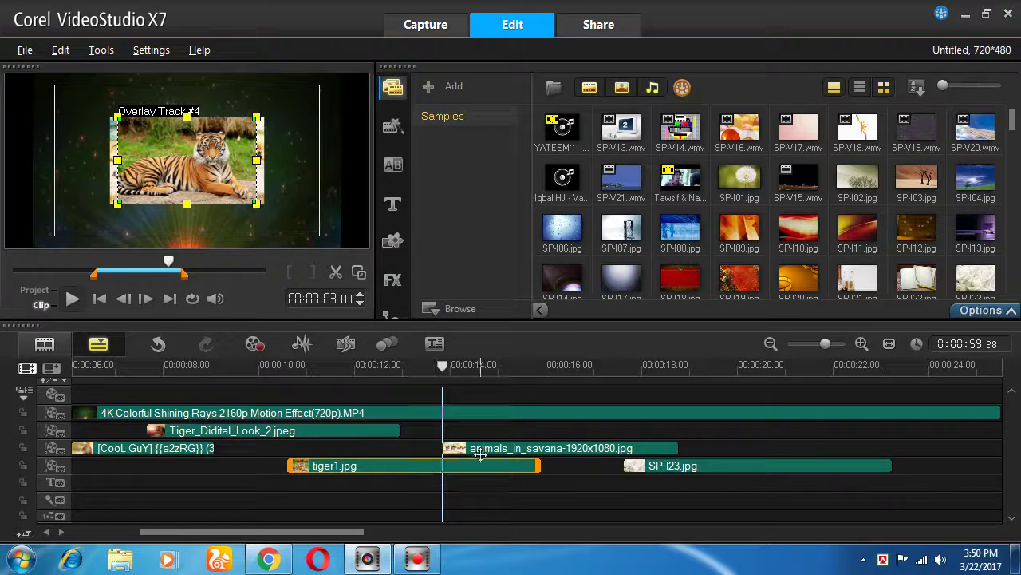
right_click(452, 468)
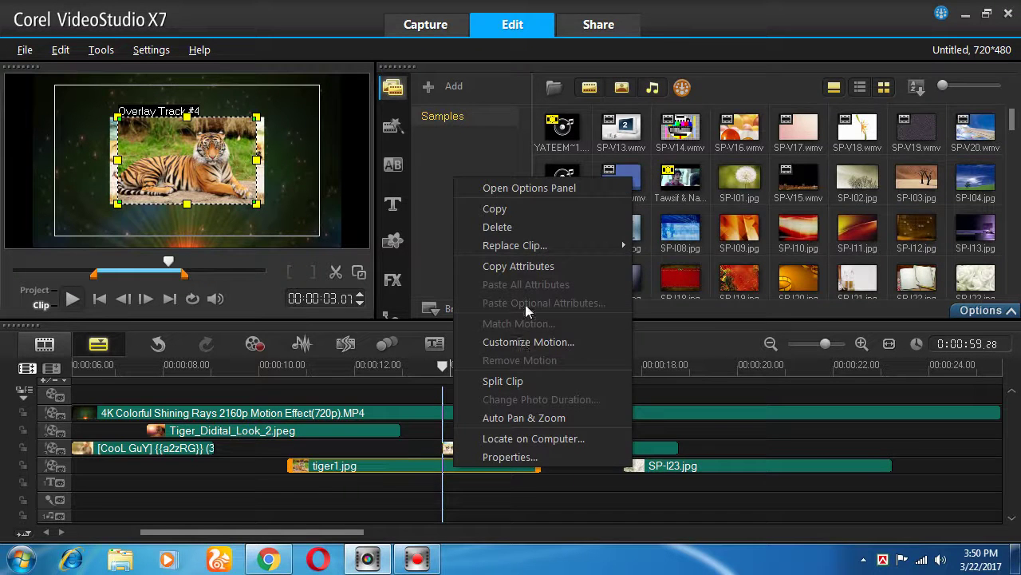
click(526, 341)
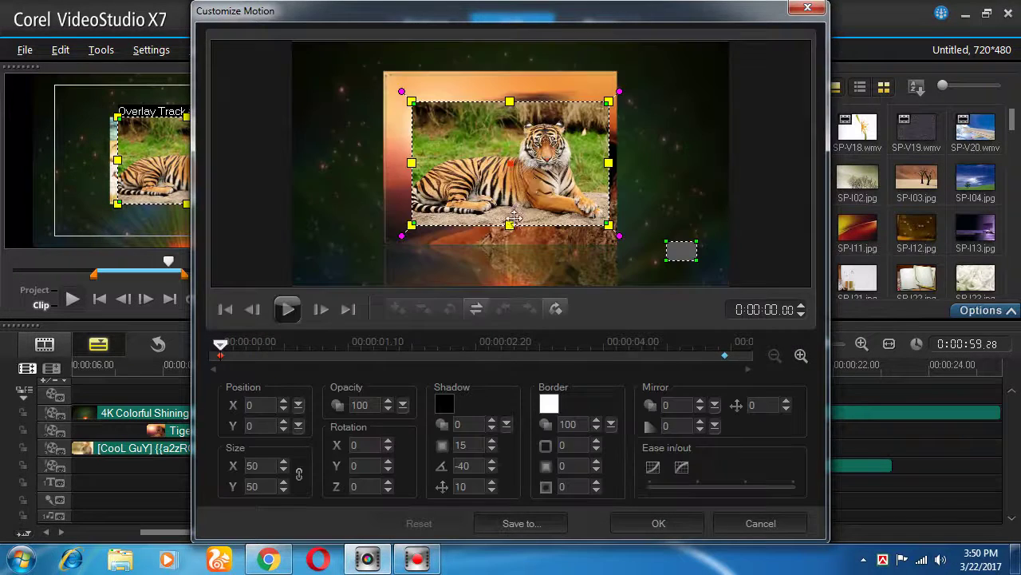
Reset the tiger photo's trial placement and add motion keyframes at 0:00:00.20 and 0:00:04.17
drag(513, 224, 422, 183)
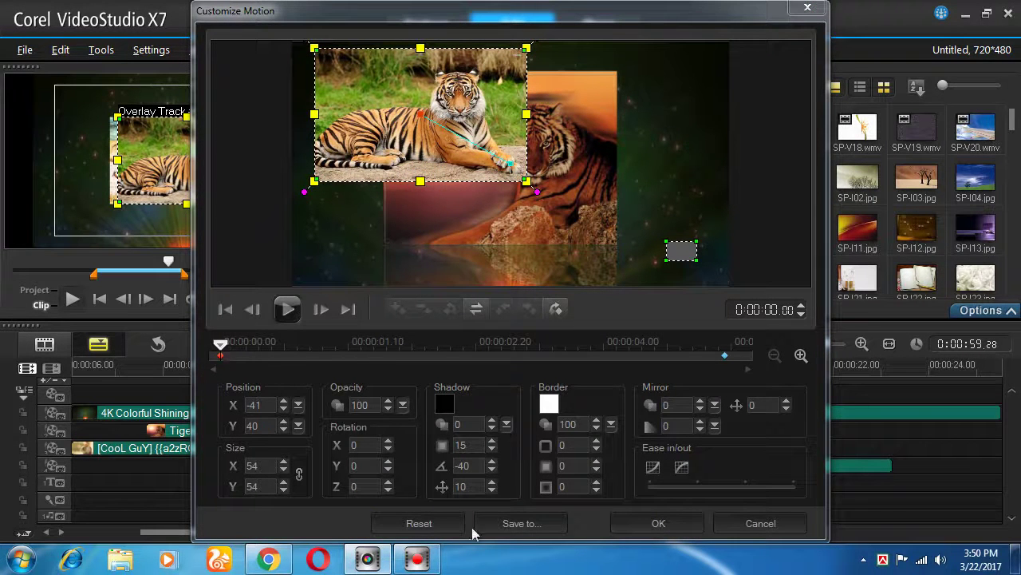
click(419, 523)
double_click(285, 356)
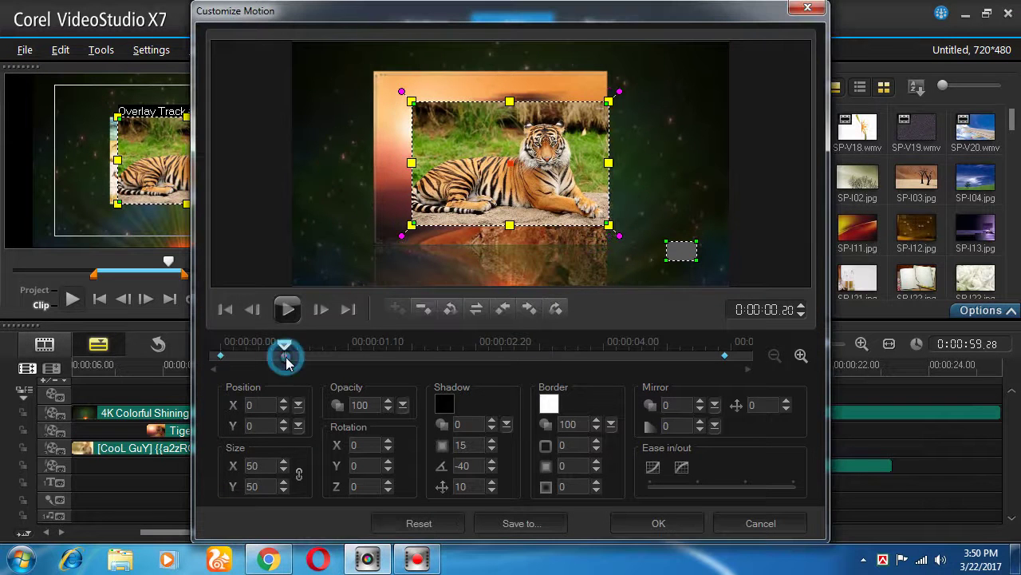
click(659, 357)
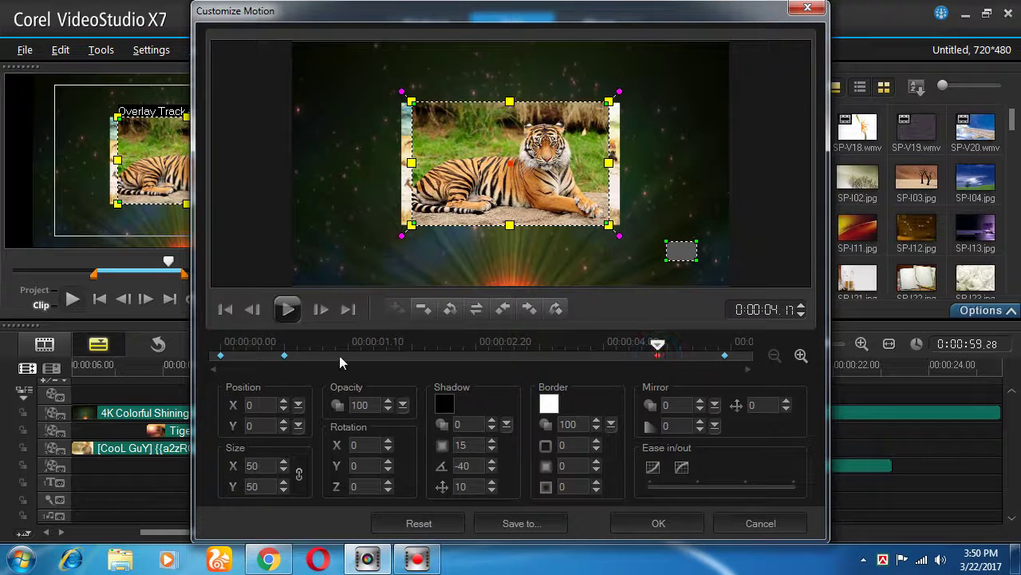
Set the tiger photo's opacity to 0 at the first keyframe and at the final 0:00:05.08 keyframe
click(223, 355)
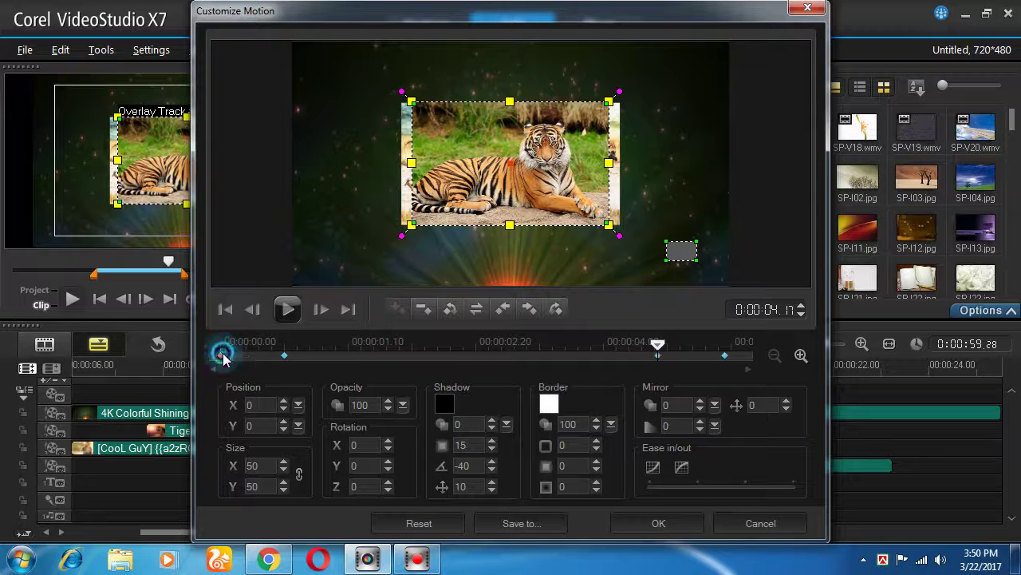
click(700, 430)
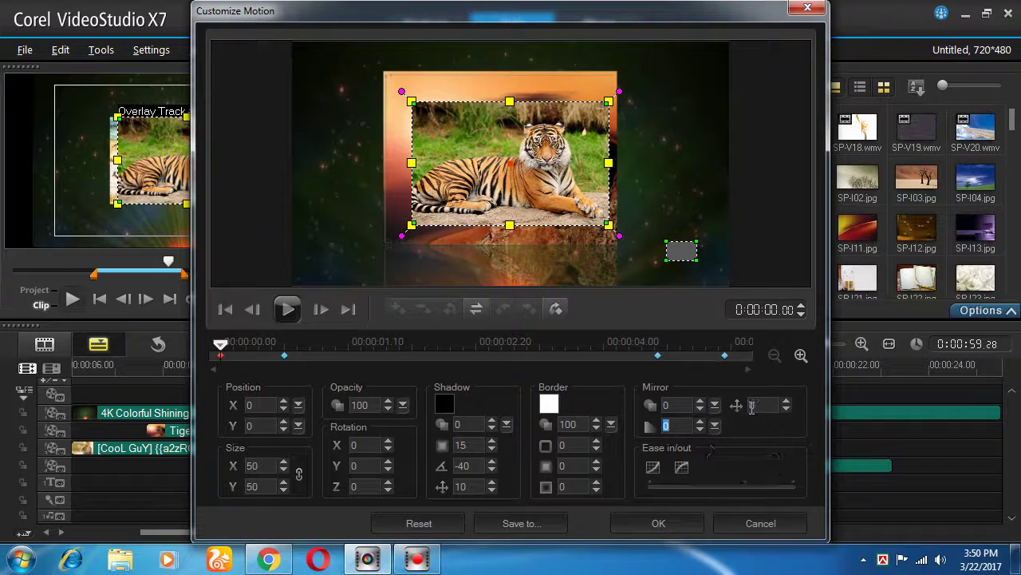
click(381, 408)
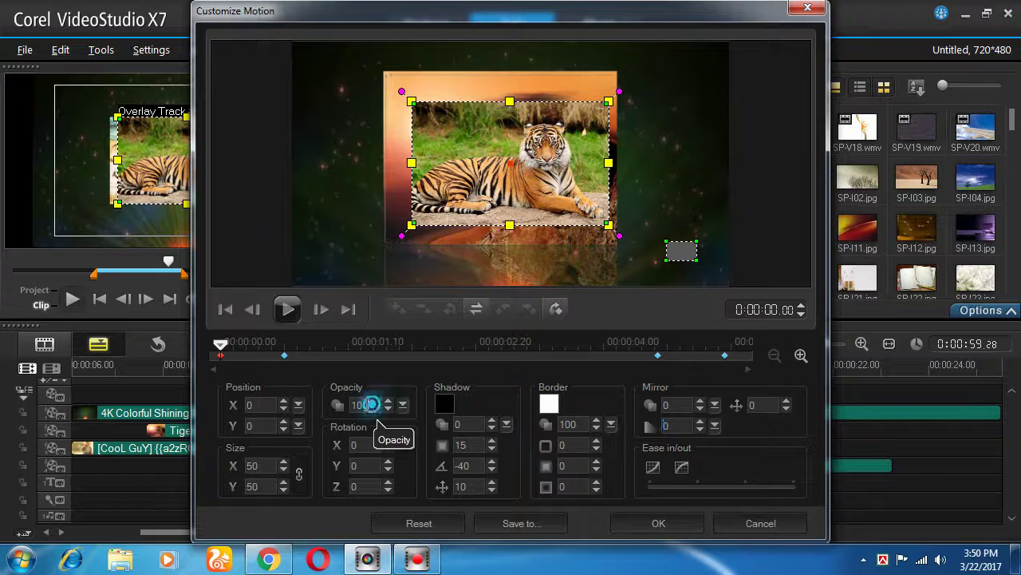
text(0)
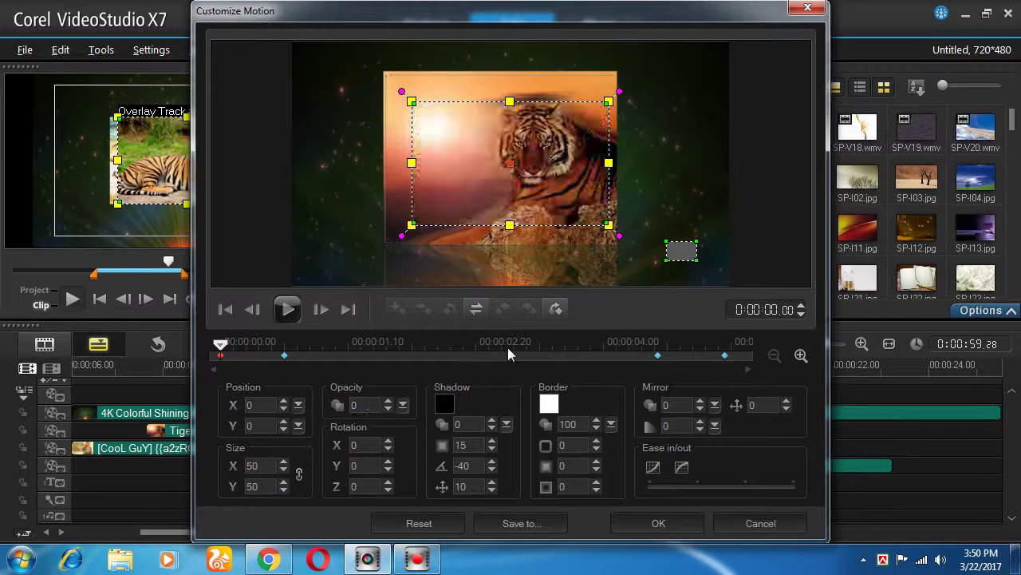
click(725, 356)
click(361, 405)
text(0)
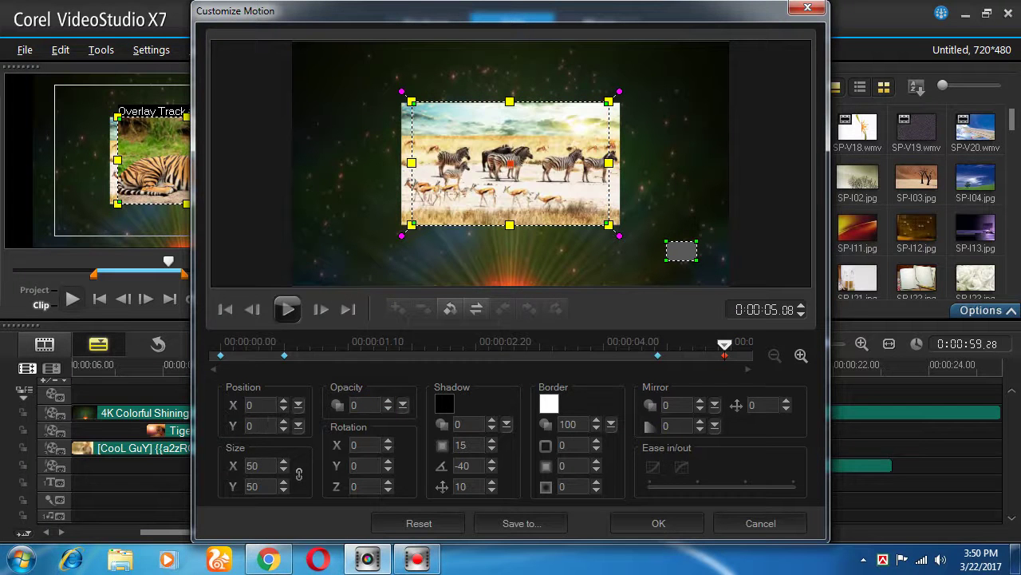
Move the tiger photo at the 0:00:00.20 keyframe below the frame to X 4, Y -155
drag(725, 344, 263, 356)
double_click(287, 355)
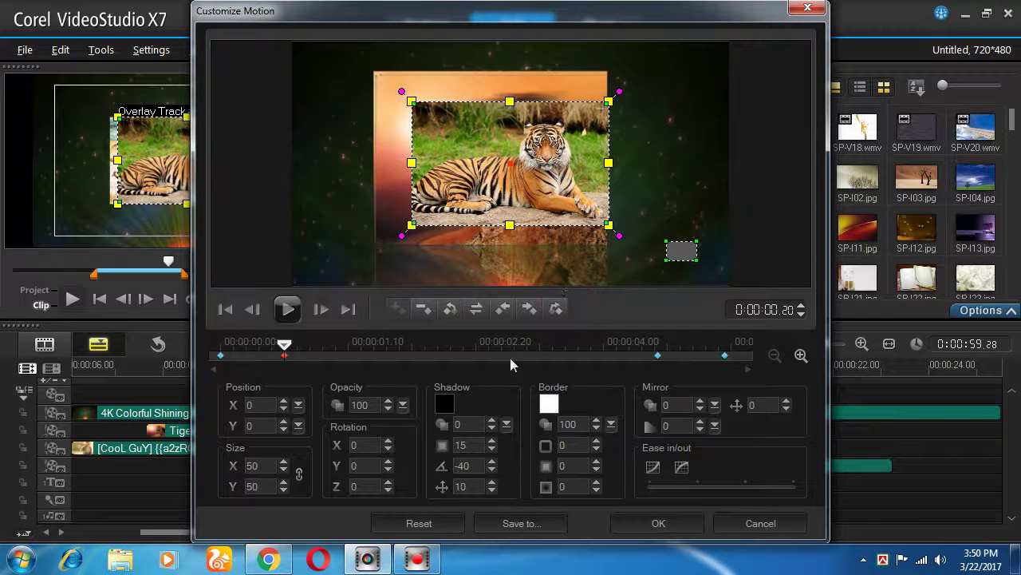
drag(541, 141, 548, 298)
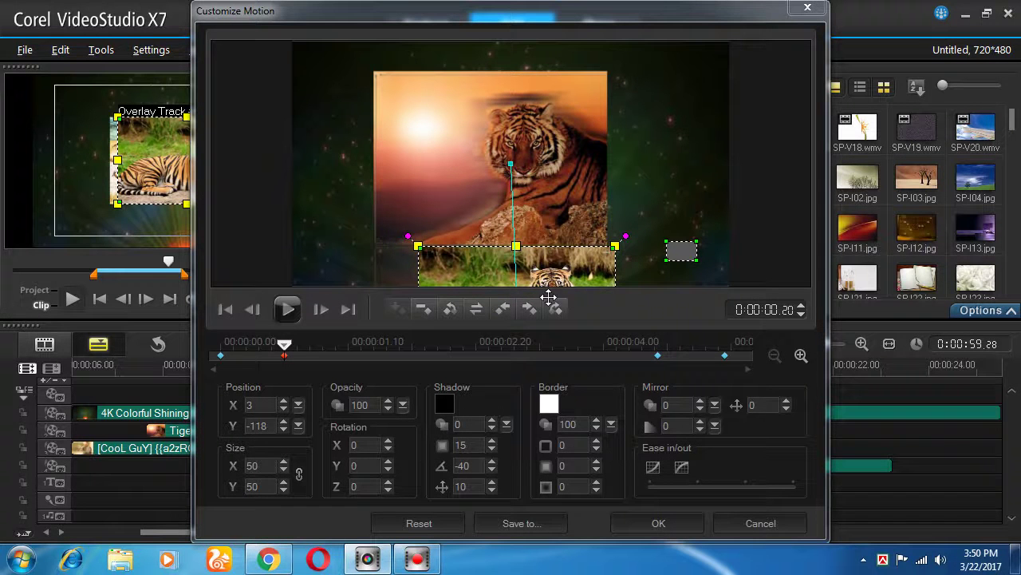
drag(549, 261, 547, 293)
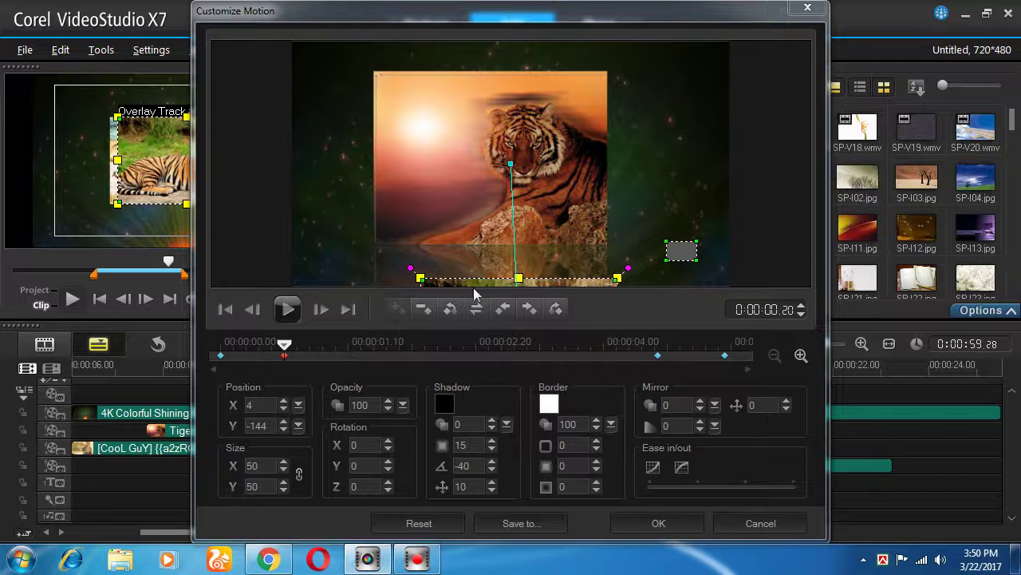
mouse_move(284, 344)
mouse_down()
mouse_move(182, 345)
mouse_move(294, 357)
mouse_up()
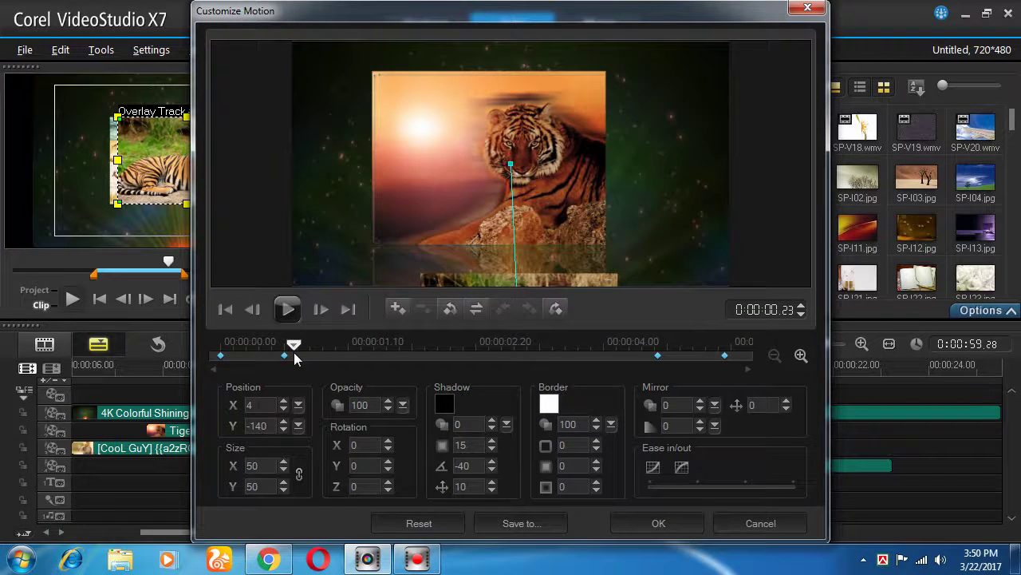
click(284, 355)
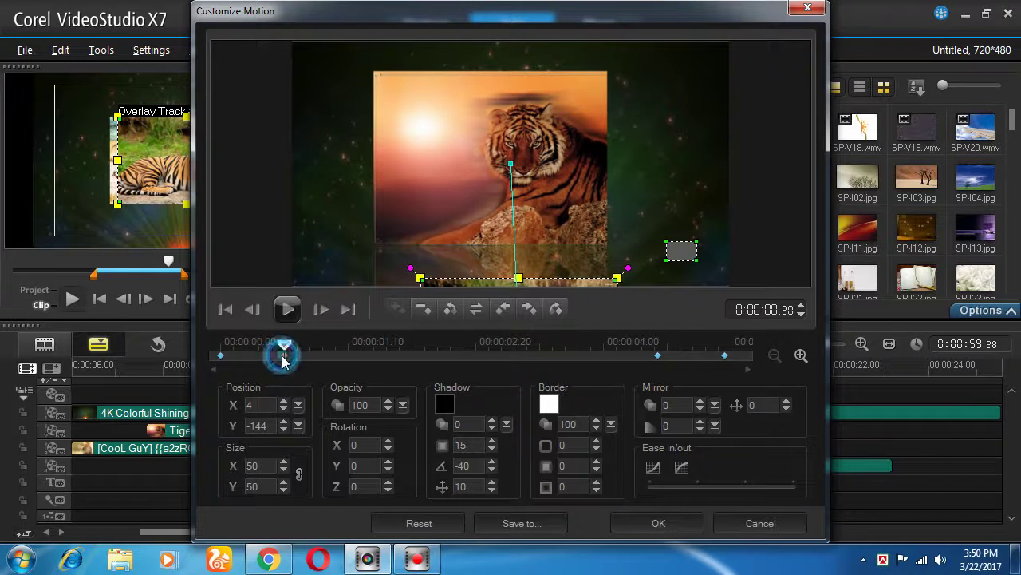
click(284, 429)
click(284, 429)
click(284, 429)
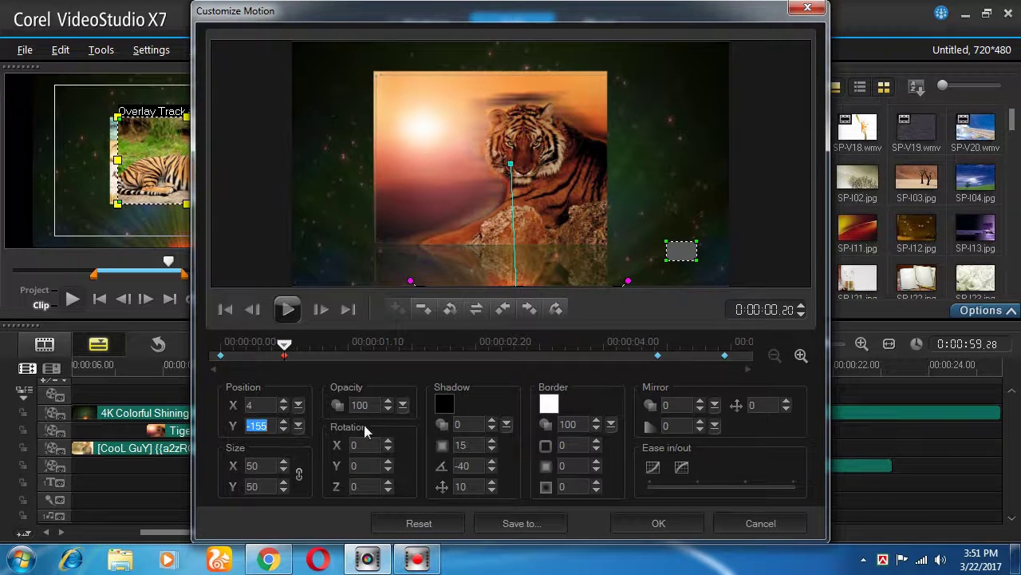
Add a keyframe at 0:00:01.18 and check the photo's rise between it and the previous keyframe
click(374, 354)
drag(375, 353, 320, 348)
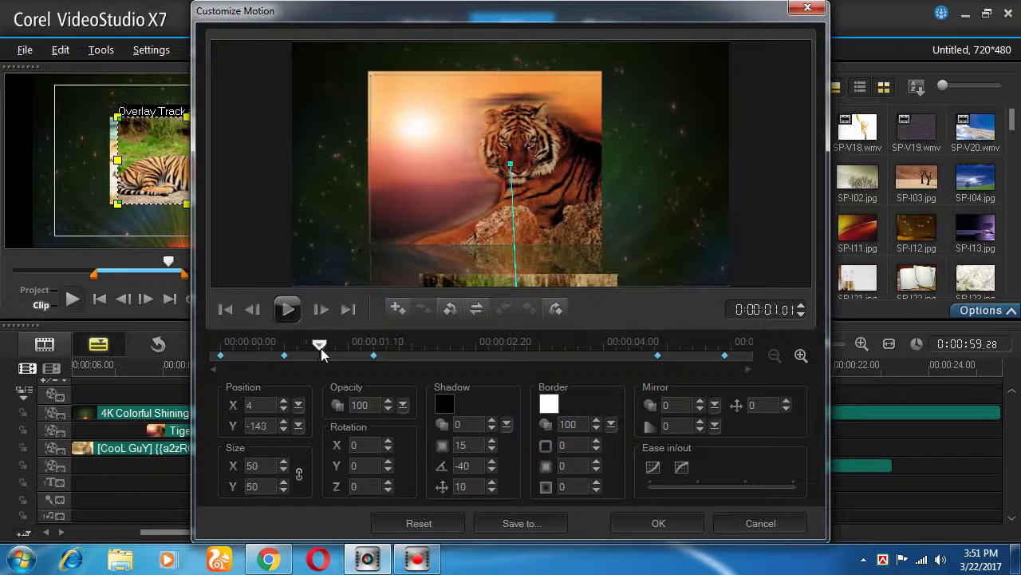
click(375, 357)
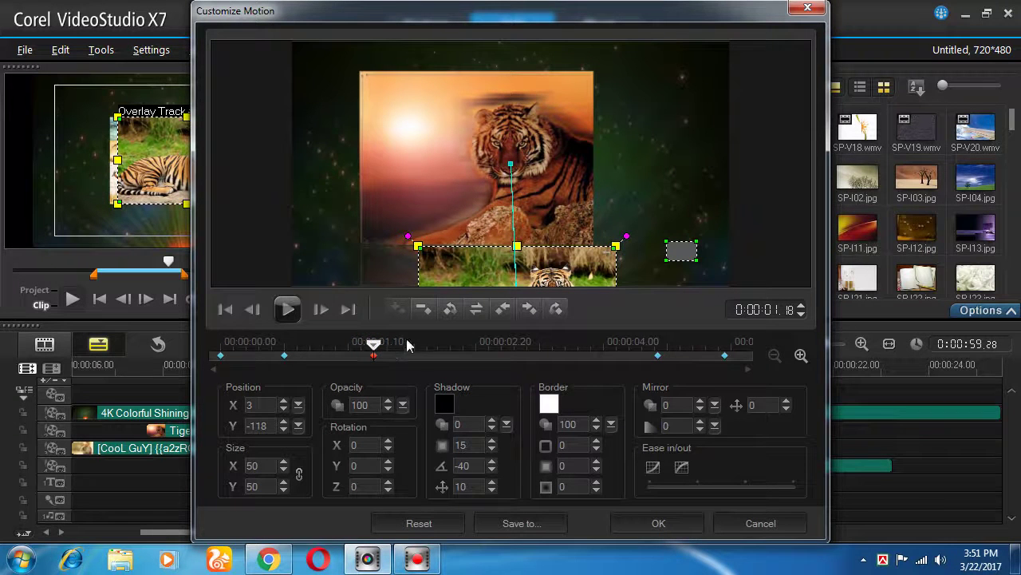
Shift the tiger photo at the 0:00:00.20 keyframe far to the right by raising its X position, and check the motion
click(286, 359)
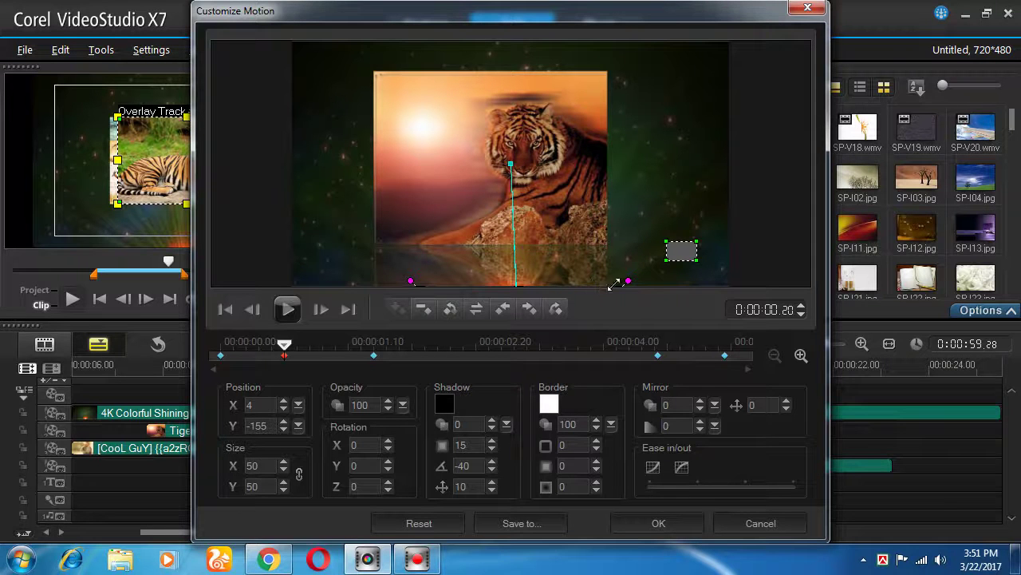
click(630, 281)
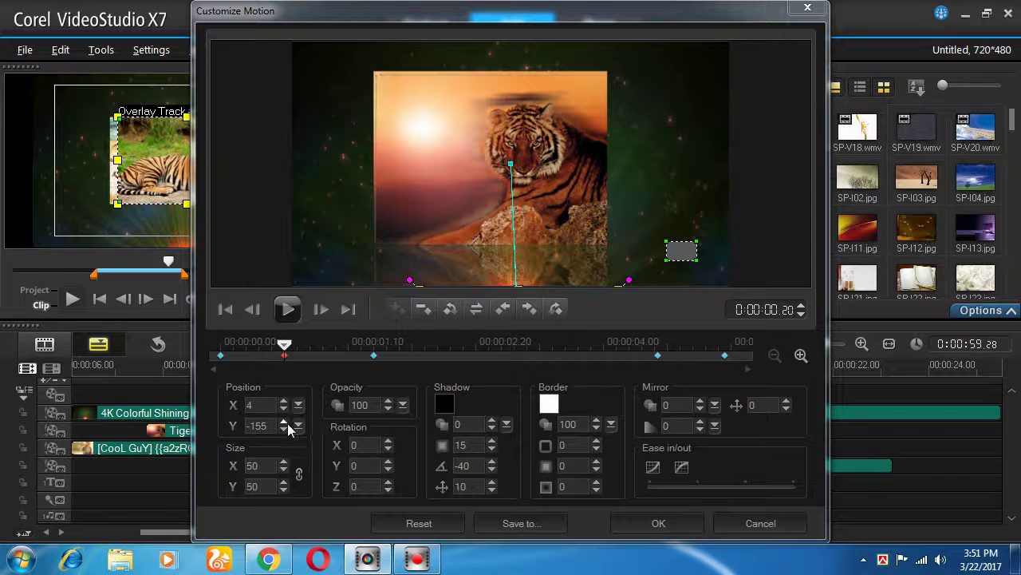
drag(287, 403, 286, 403)
drag(284, 344, 552, 362)
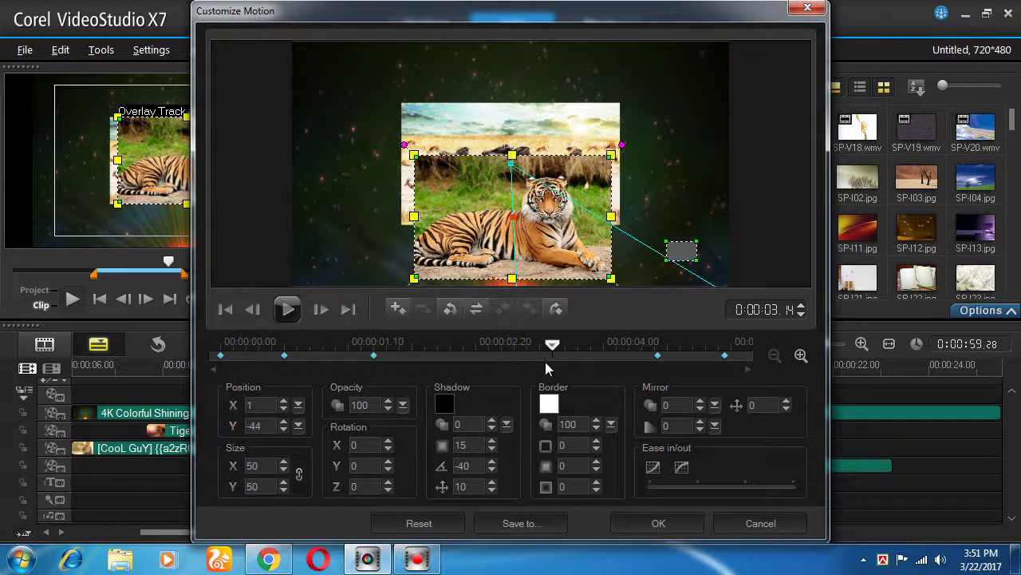
Enlarge the tiger photo at the 0:00:01.18 keyframe and enlarge it to size 92 at the 0:00:04.17 keyframe
click(376, 358)
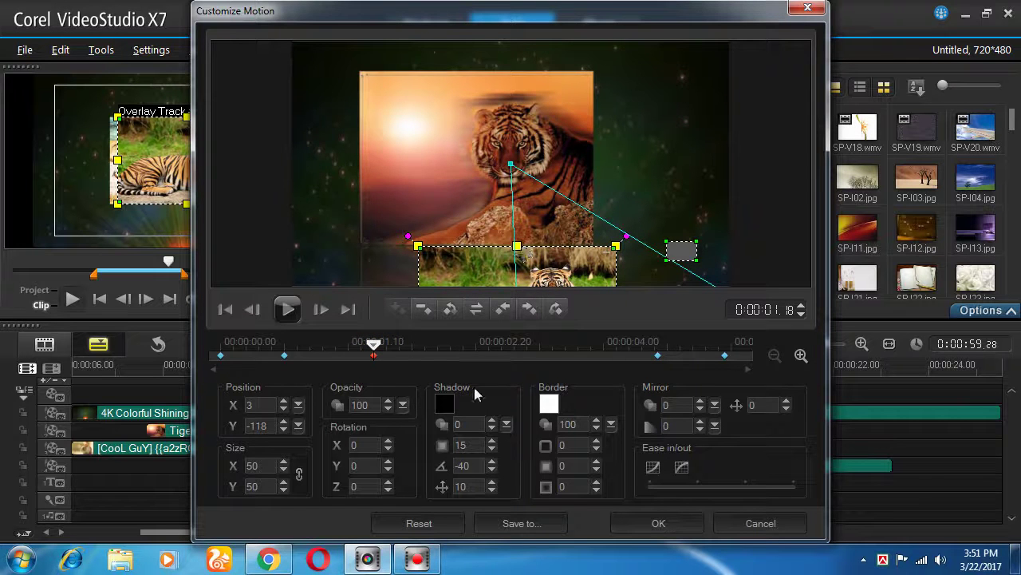
drag(517, 248, 526, 206)
drag(373, 344, 659, 348)
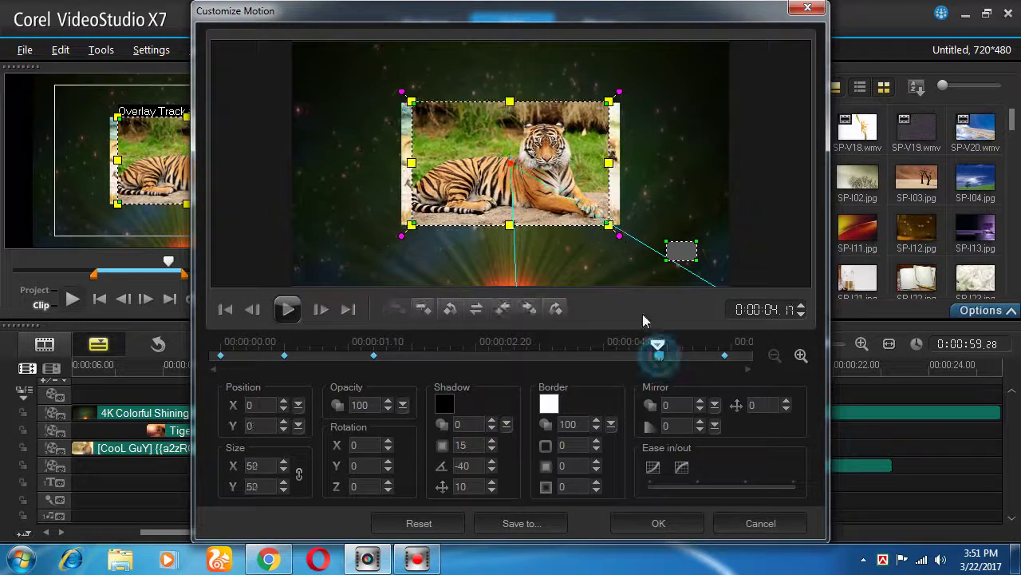
drag(510, 105, 514, 51)
Shift the 0:00:04.17 keyframe to 0:00:02.24 and add keyframes at 0:00:02.19, 0:00:03.15 and 0:00:03.22
mouse_move(657, 355)
mouse_down()
mouse_move(376, 354)
mouse_move(554, 351)
mouse_move(636, 364)
mouse_up()
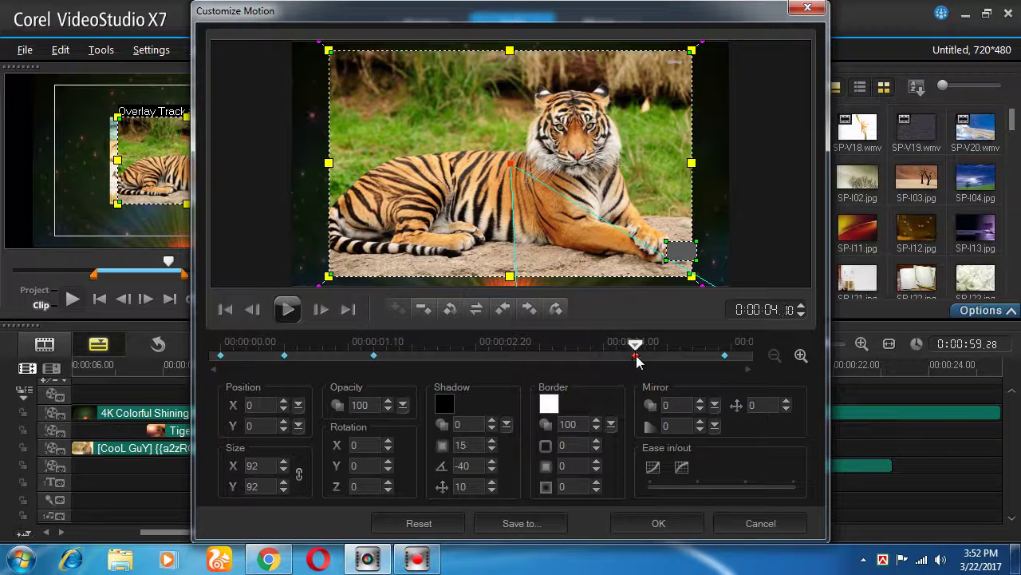
mouse_move(556, 375)
mouse_down()
mouse_move(221, 371)
mouse_move(556, 363)
mouse_up()
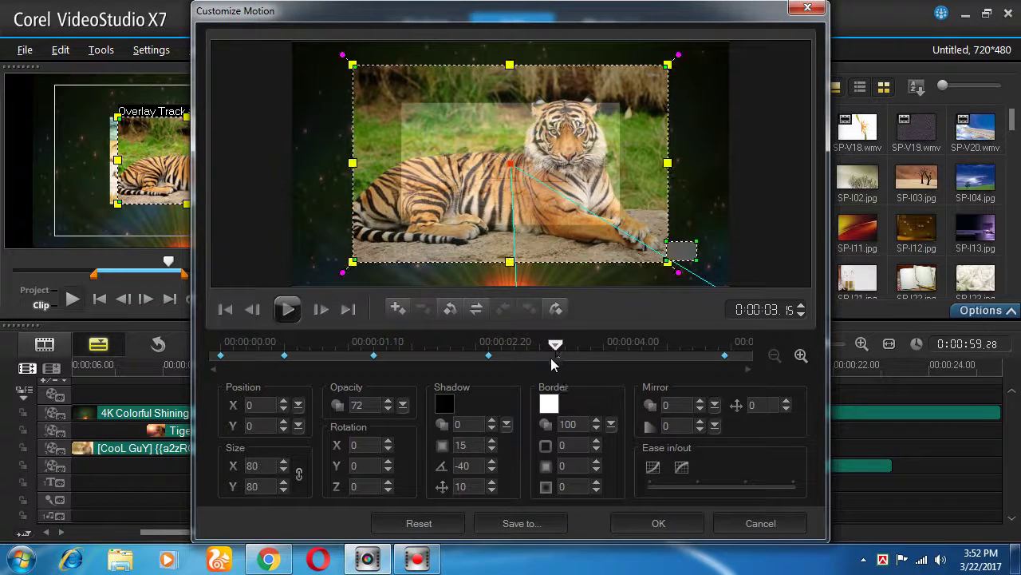
double_click(556, 358)
click(490, 359)
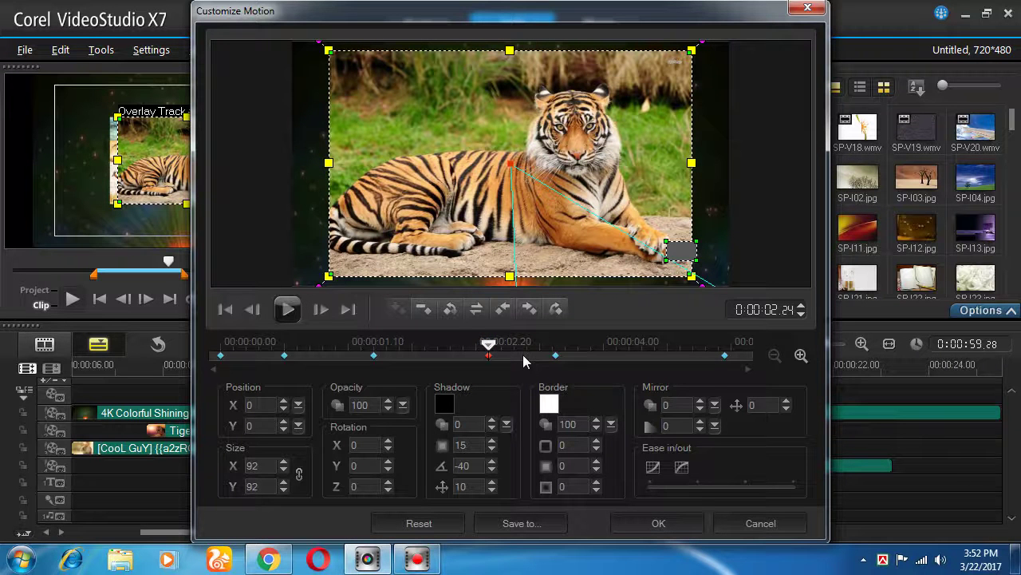
double_click(473, 357)
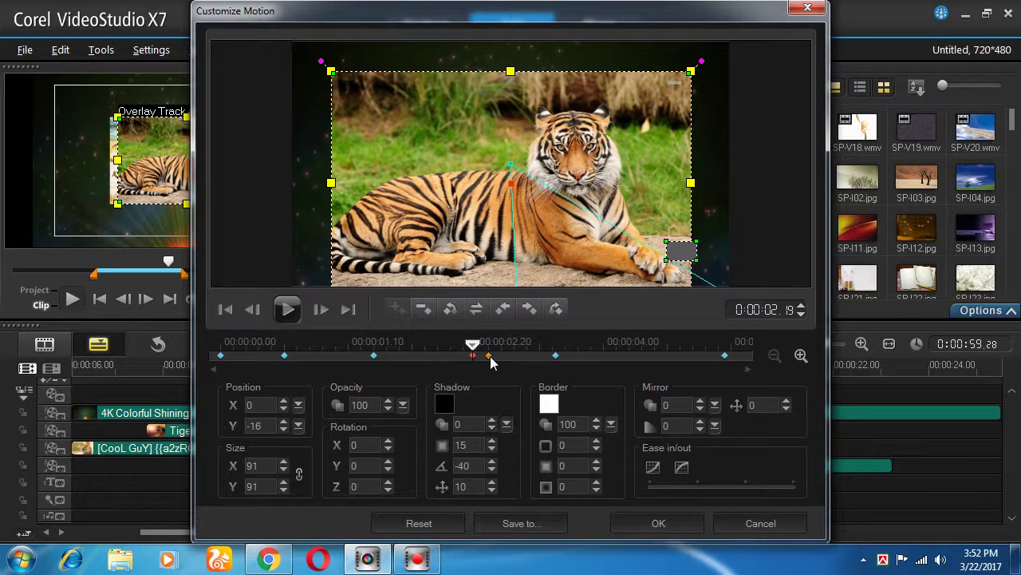
click(490, 357)
double_click(579, 356)
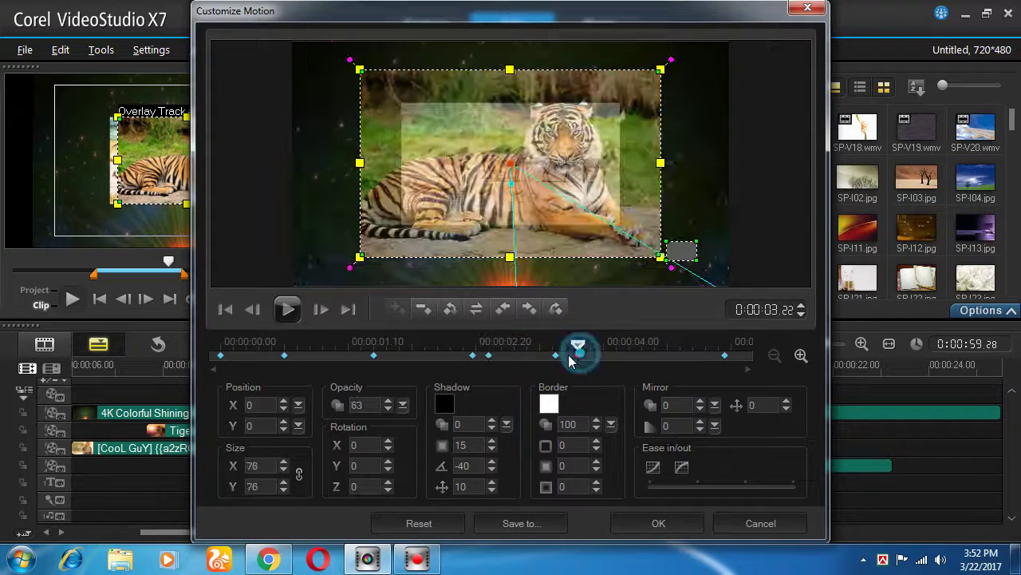
Set the tiger photo's opacity to 15 at the 0:00:02.24 keyframe and check the fade up to 0:00:03.15
click(489, 356)
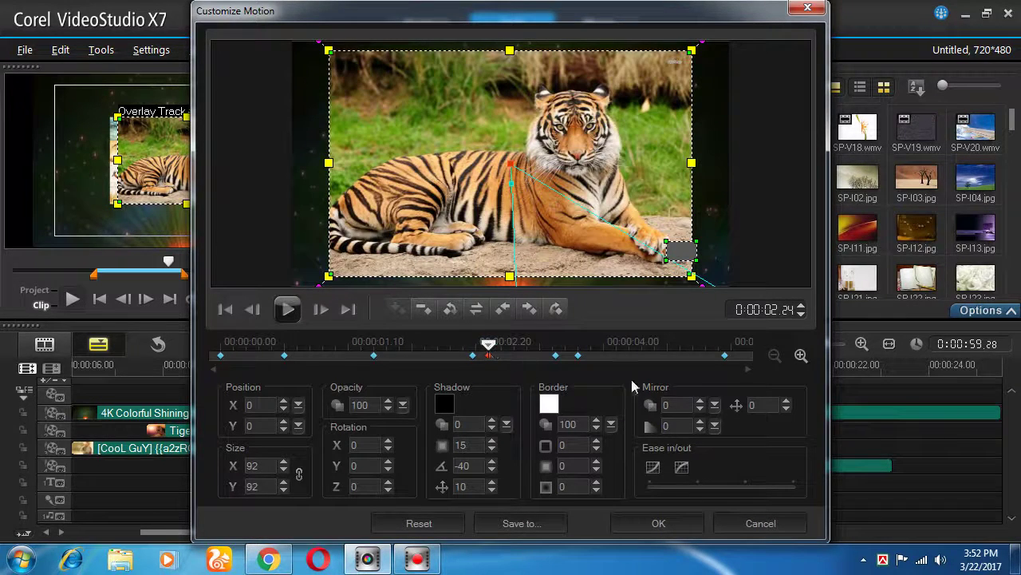
click(388, 409)
click(388, 410)
click(388, 409)
click(388, 410)
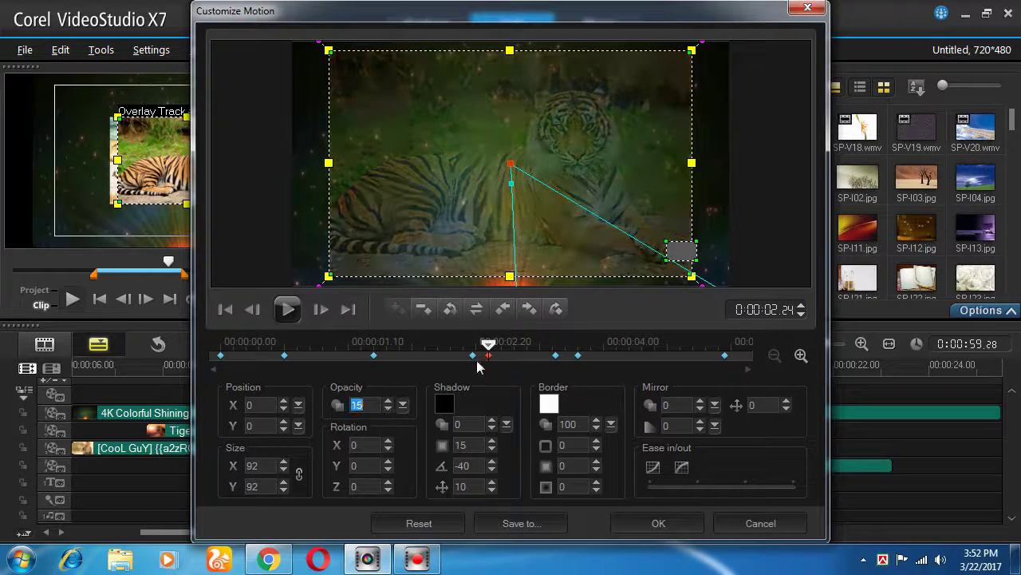
drag(487, 345, 533, 344)
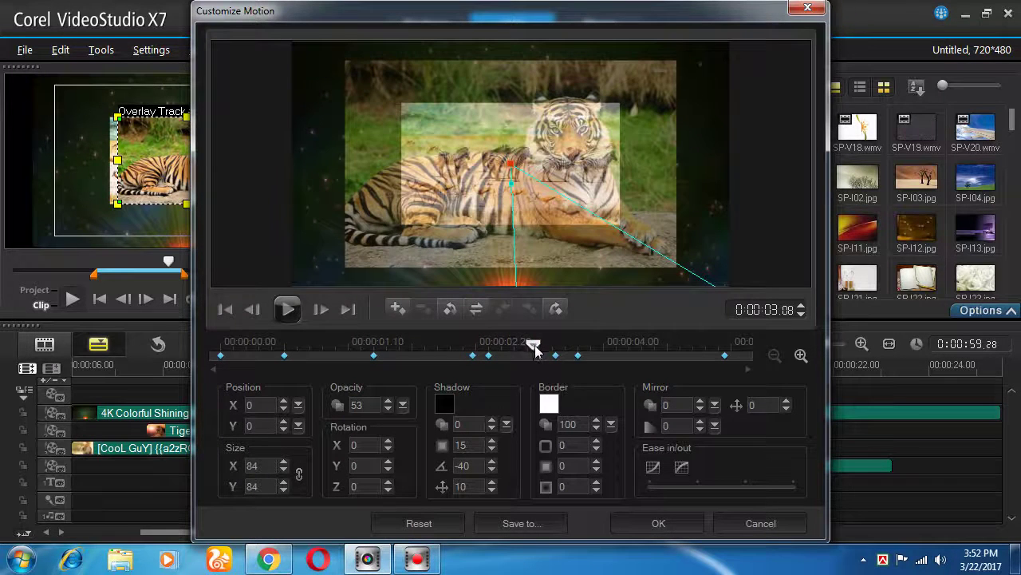
click(553, 356)
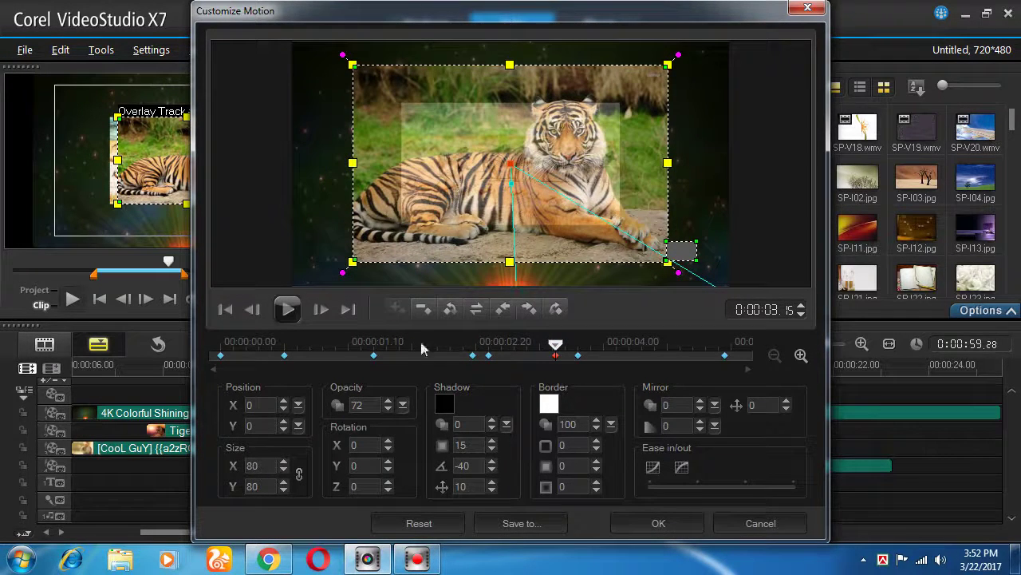
Set the tiger photo's opacity to 15 at the 0:00:03.15 keyframe, shift the 0:00:02.19 keyframe earlier and apply the motion settings
click(389, 408)
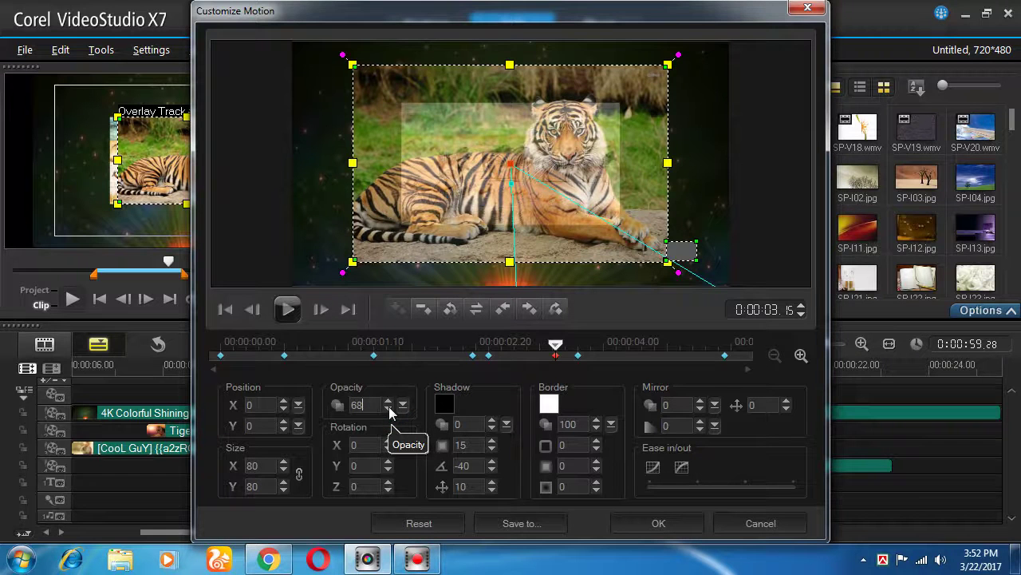
click(389, 409)
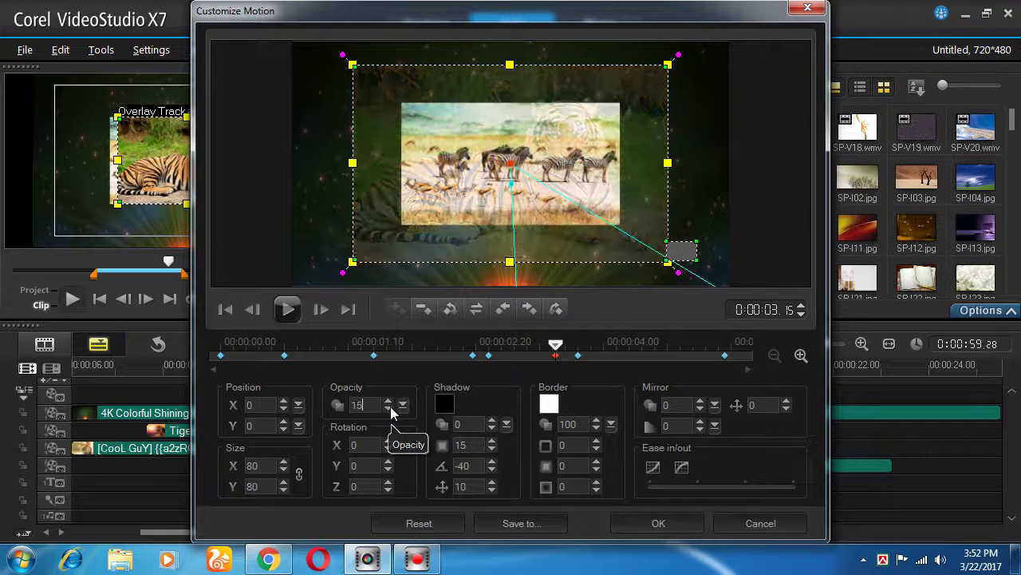
drag(557, 357, 114, 327)
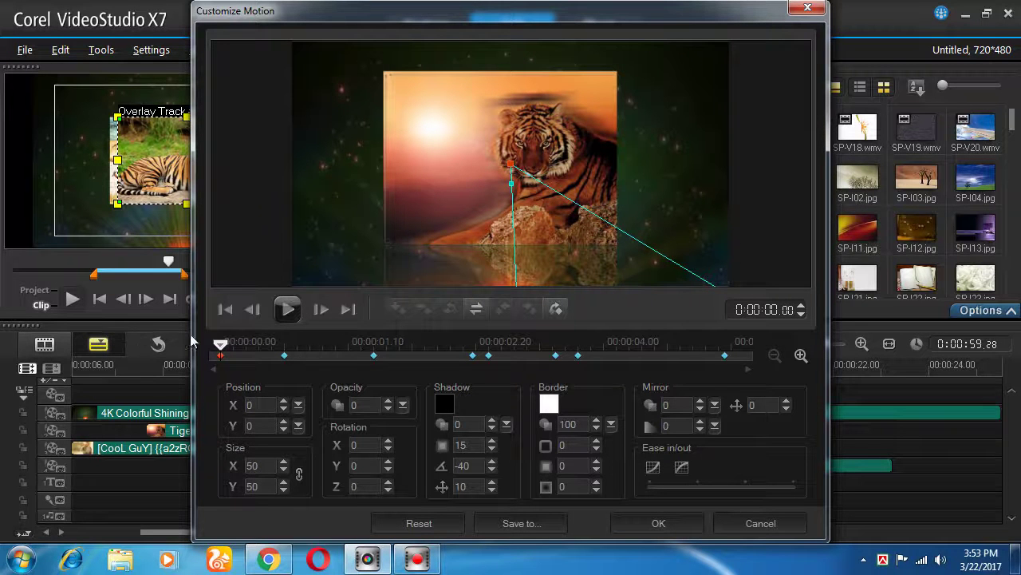
drag(219, 345, 289, 344)
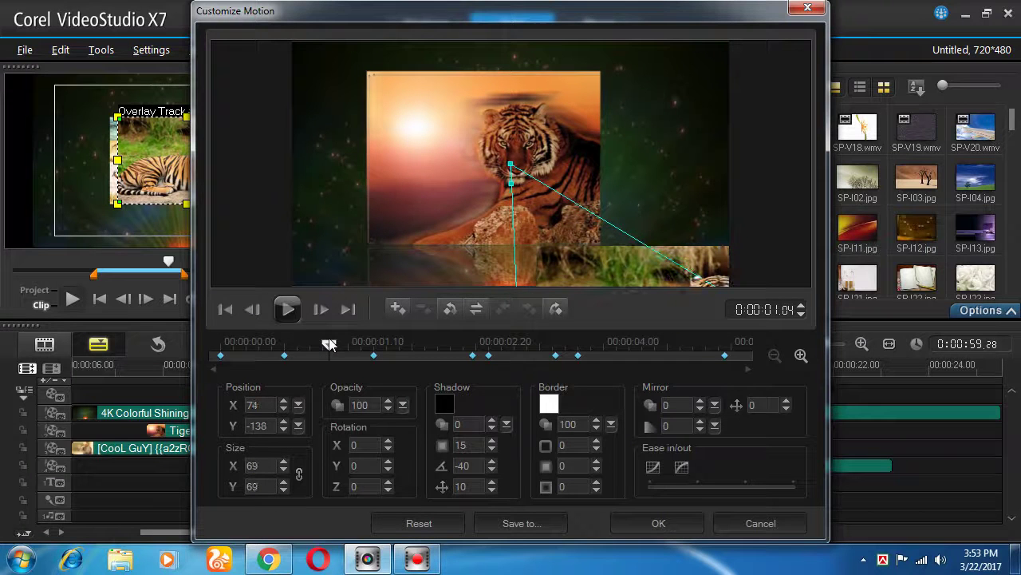
drag(339, 343, 556, 357)
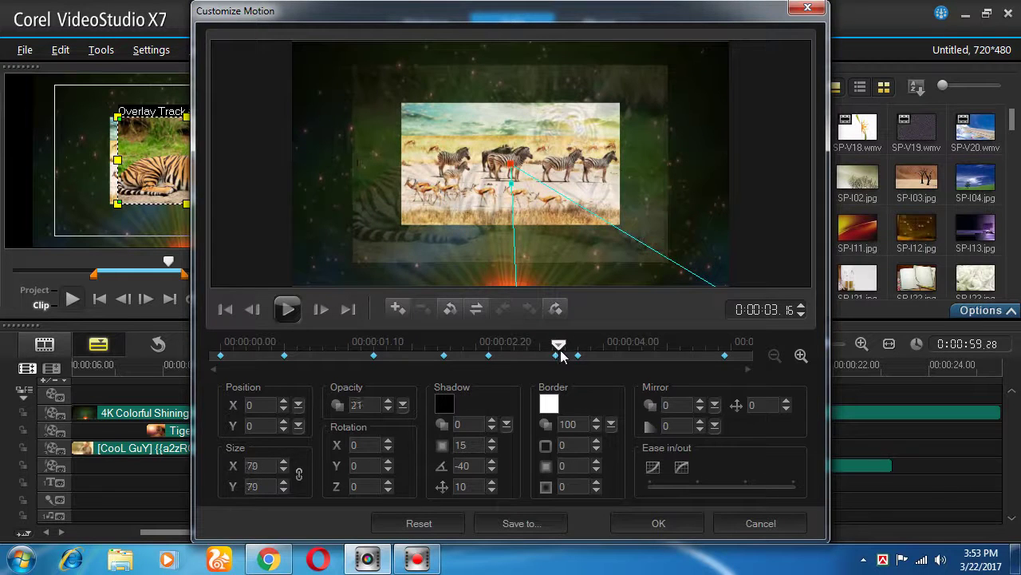
click(659, 523)
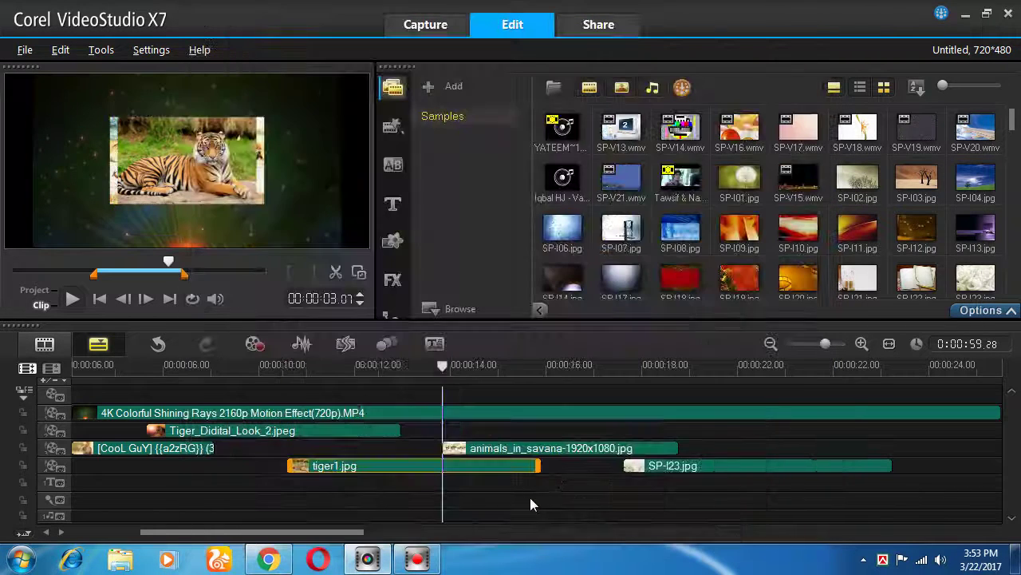
Move the animals_in_savana-1920x1080.jpg clip and the tiger1.jpg clip later on their overlay tracks
drag(484, 450, 544, 453)
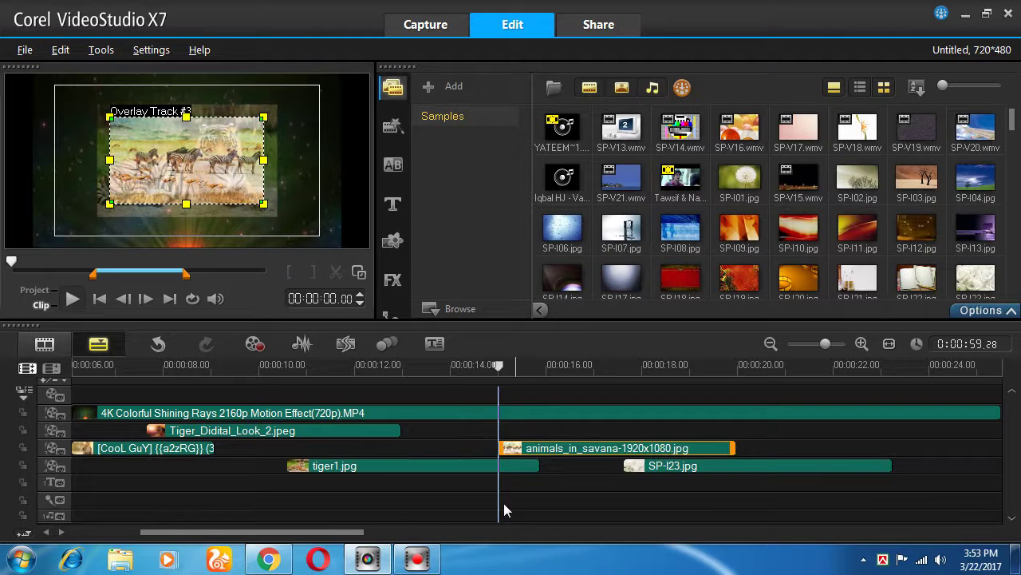
click(396, 465)
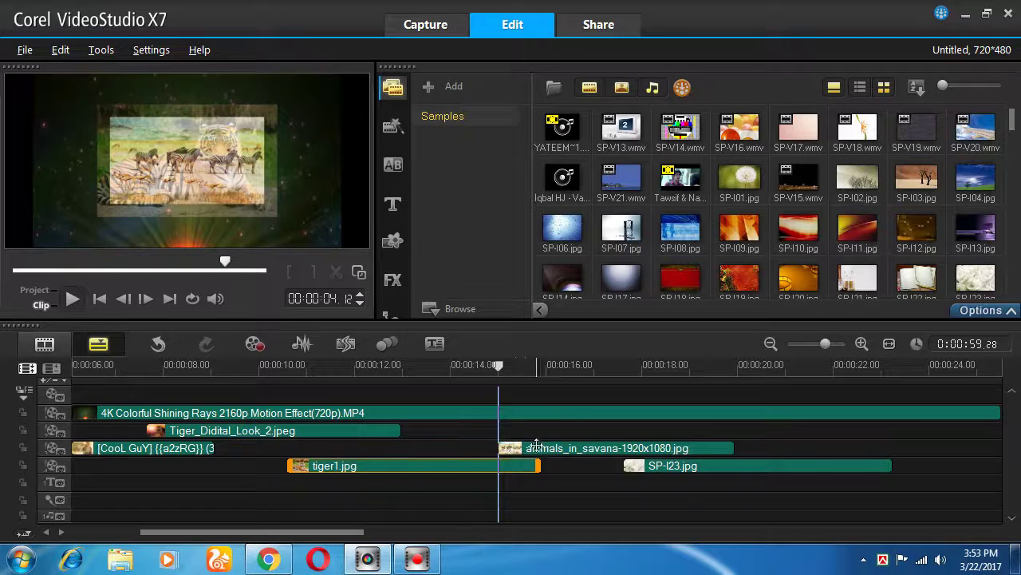
drag(384, 471, 456, 470)
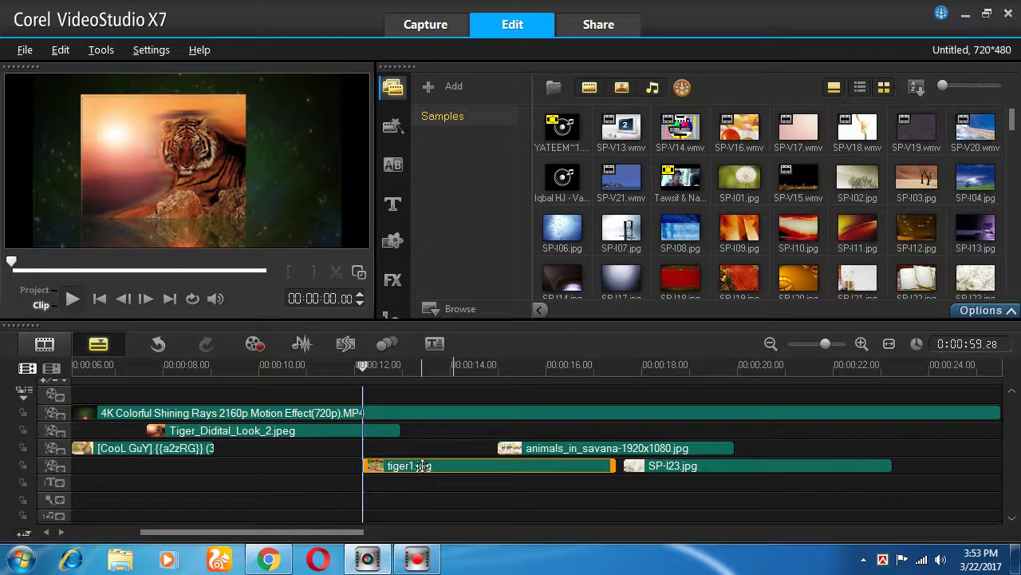
Move SP-I23.jpg later onto the savanna photo's track, and shift the savanna photo so its start overlaps the end of tiger1.jpg
drag(357, 534, 417, 532)
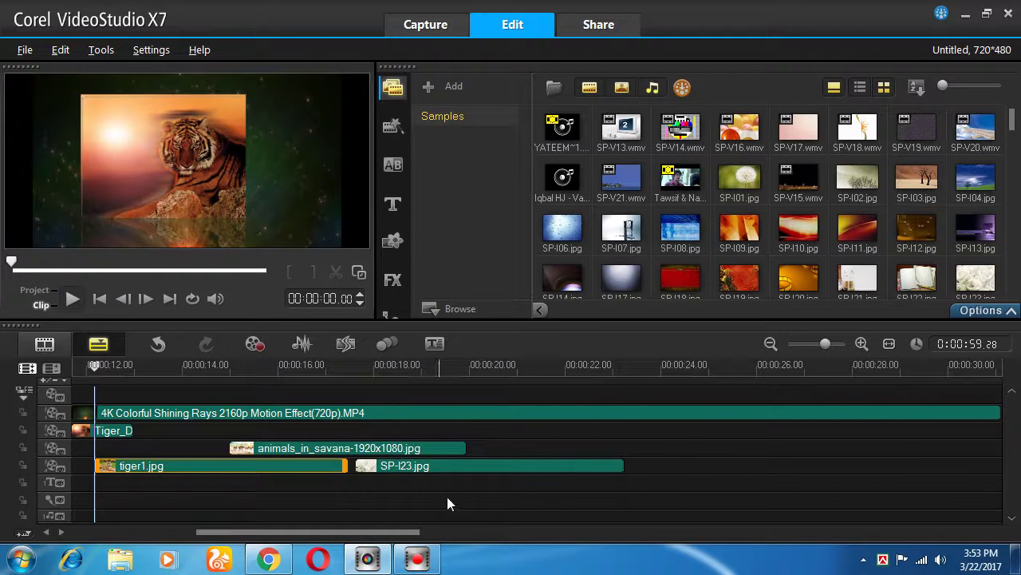
drag(435, 465, 526, 467)
drag(424, 468, 547, 452)
mouse_move(438, 453)
mouse_down()
mouse_move(396, 450)
mouse_move(431, 452)
mouse_up()
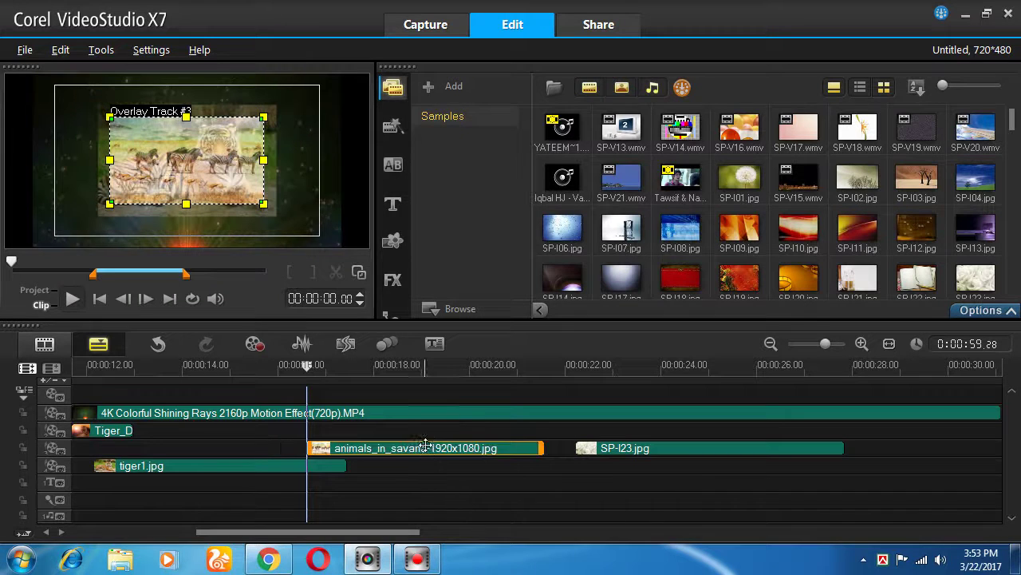
Fit the savanna photo to the screen and open its Customize Motion settings
right_click(212, 179)
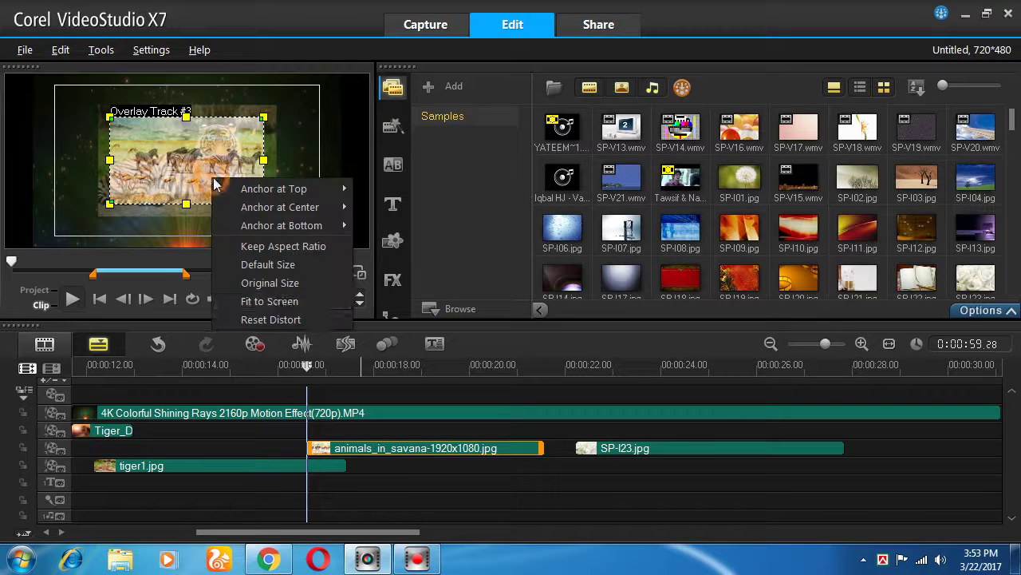
click(272, 298)
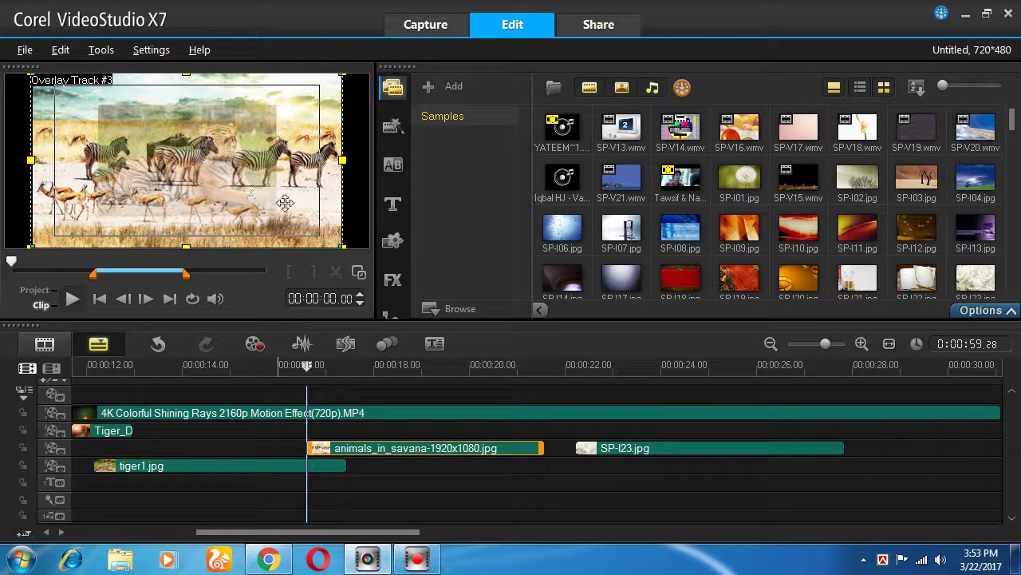
right_click(367, 447)
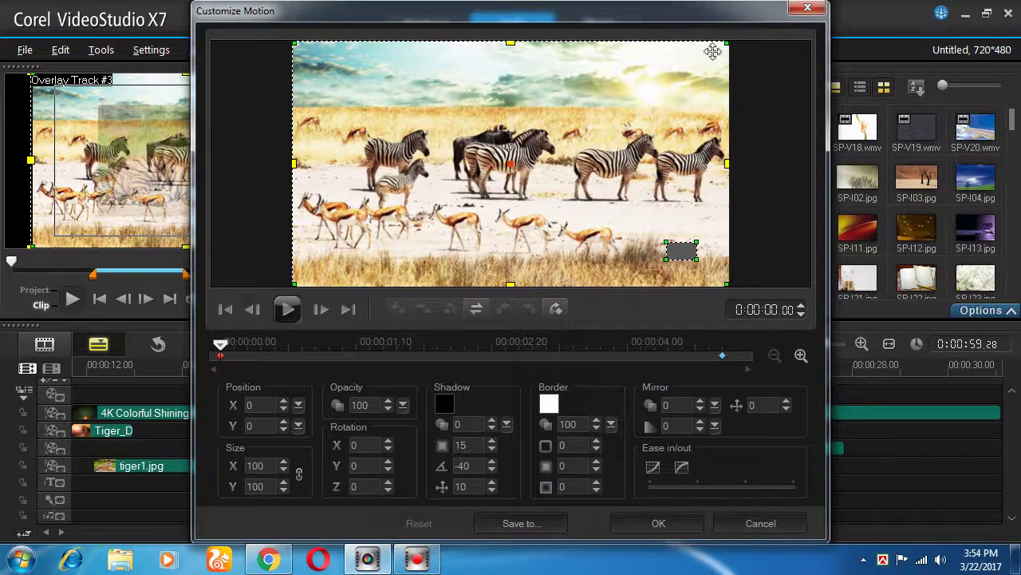
drag(729, 50, 587, 44)
drag(723, 282, 525, 247)
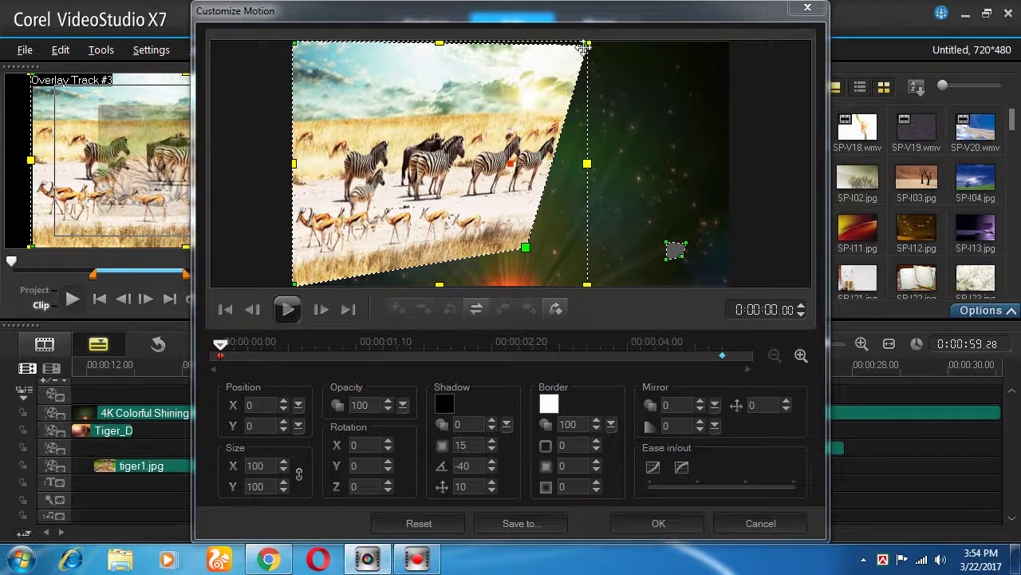
drag(589, 51, 522, 50)
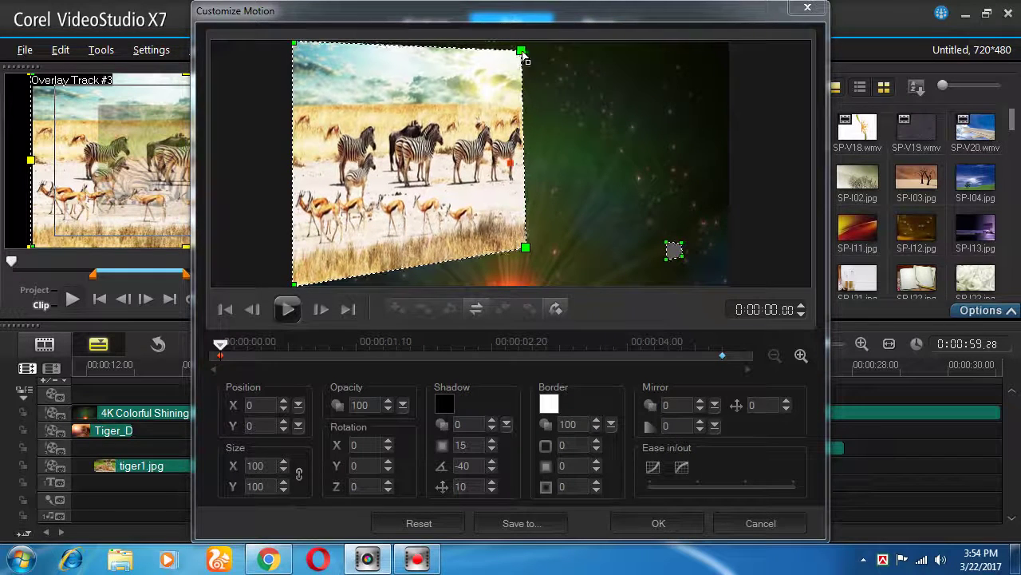
click(420, 523)
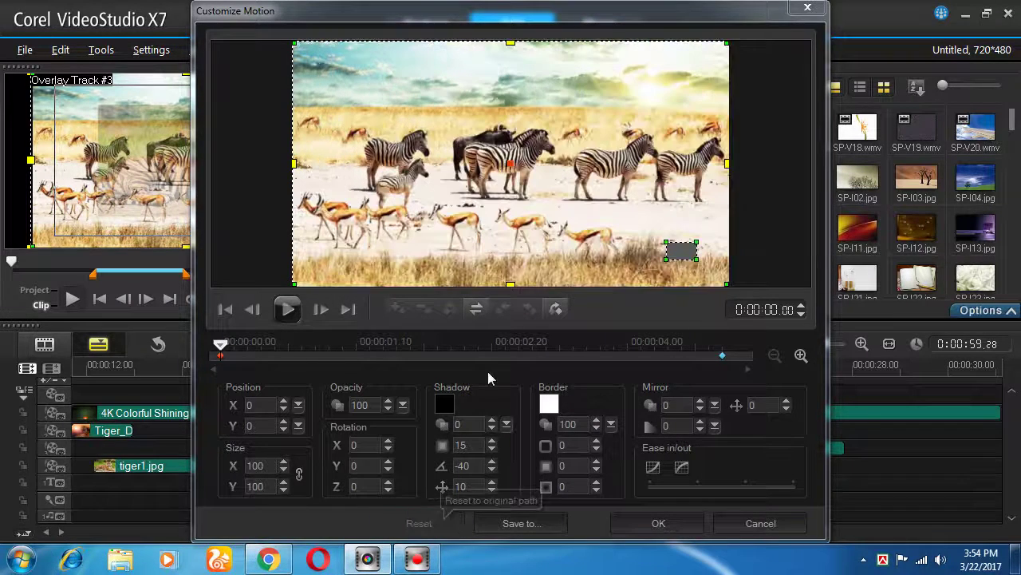
Add keyframes at 0:00:00.18 and 0:00:04.08 to the savanna photo and set opacity 0 at the first and last keyframes
click(280, 351)
click(656, 355)
click(221, 356)
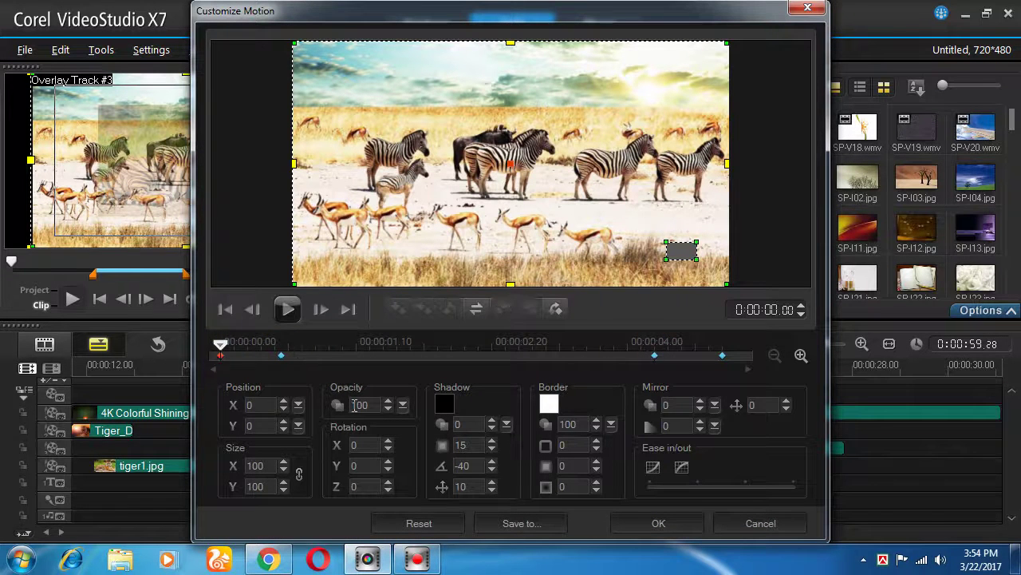
double_click(361, 404)
text(0)
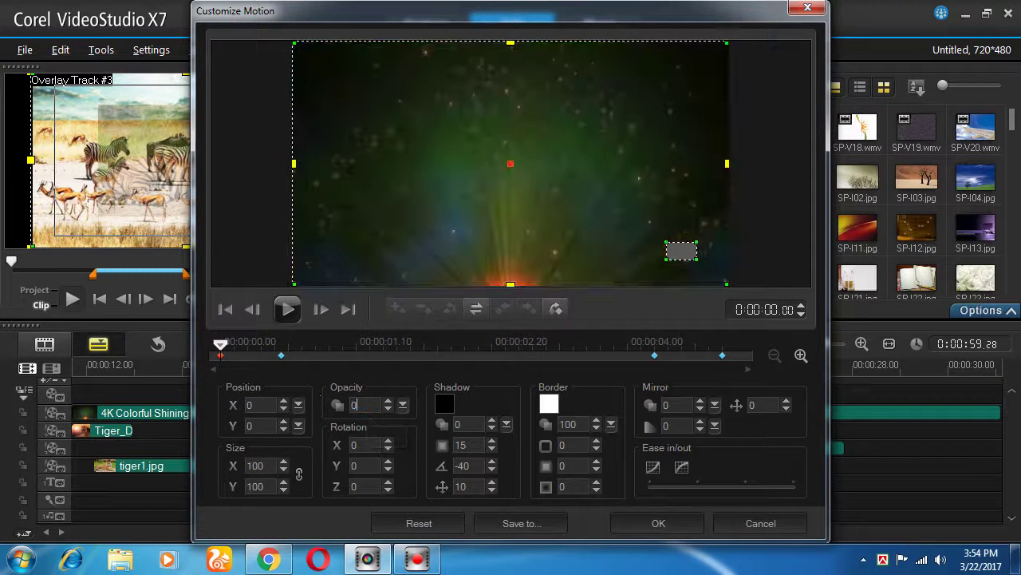
click(721, 355)
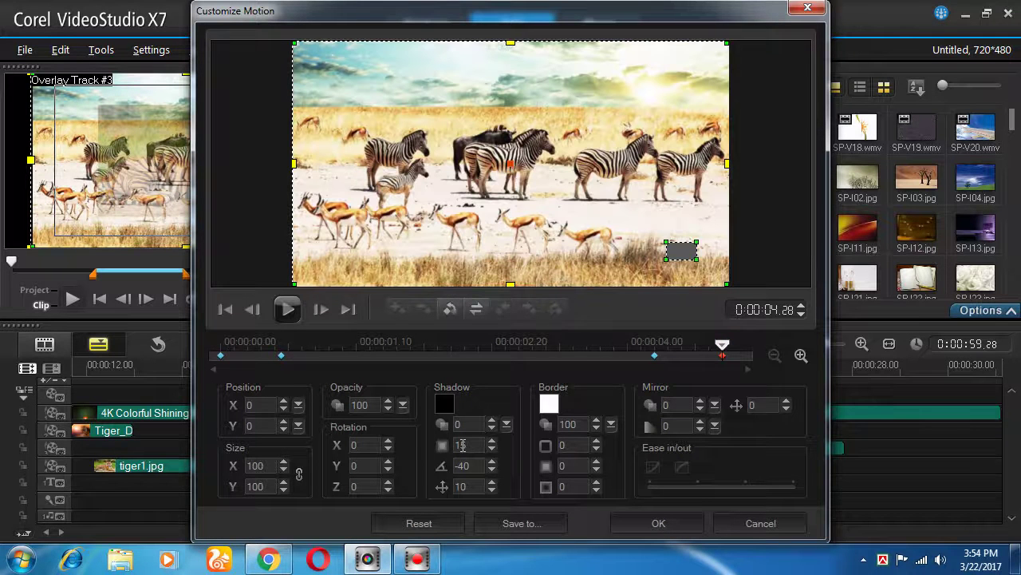
double_click(363, 404)
text(0)
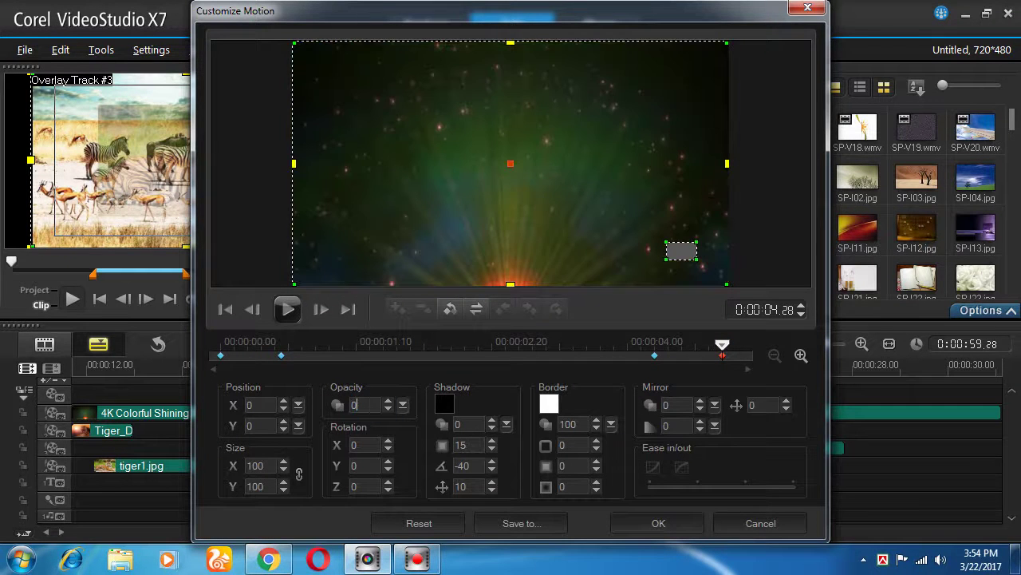
Add keyframes at 0:00:01.07 and 0:00:01.12 to the savanna photo's motion
drag(723, 347, 286, 358)
click(346, 355)
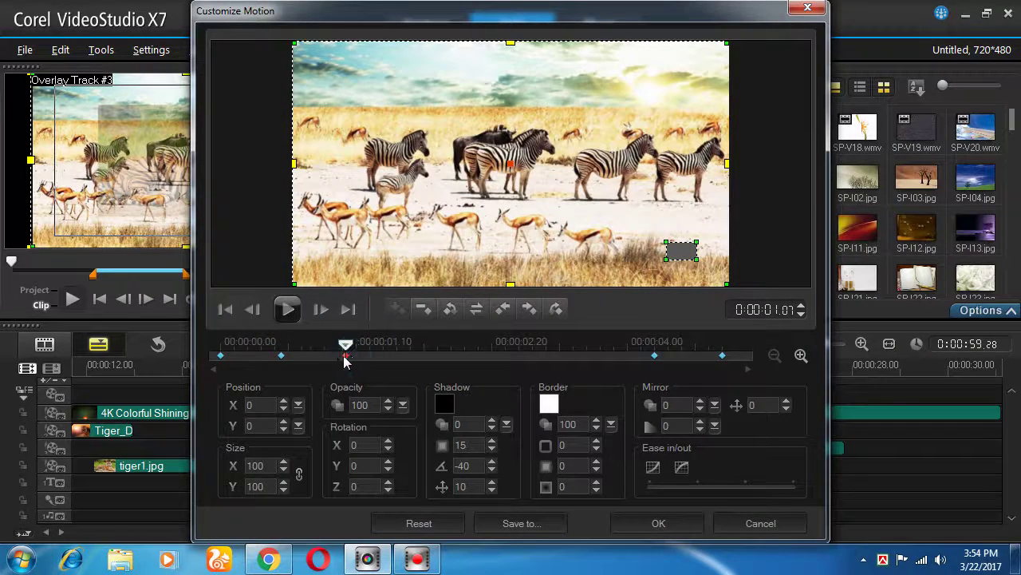
double_click(362, 355)
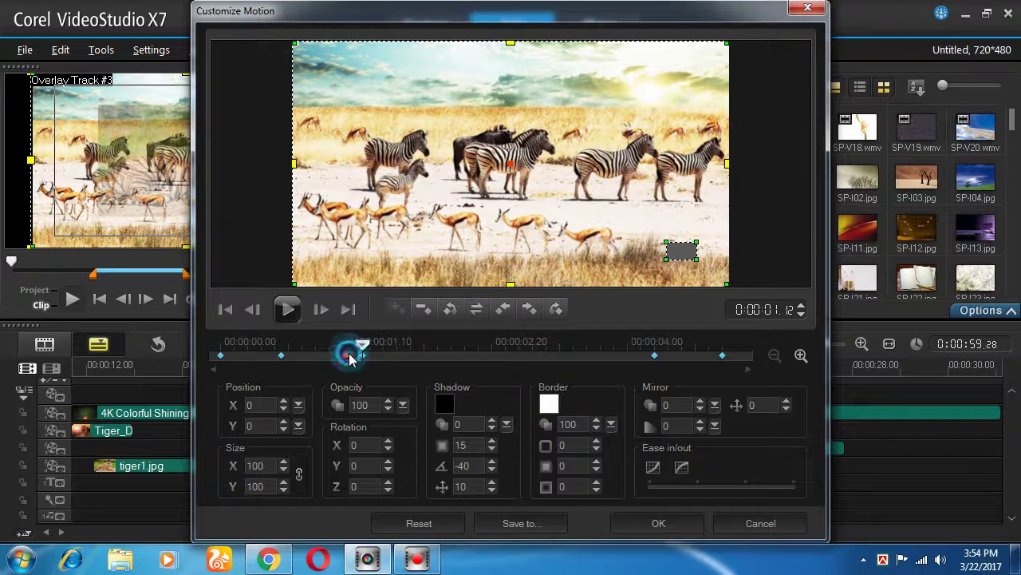
Distort the savanna photo at the 0:00:00.18 keyframe into a smaller slanted shape in the frame's upper-left area by pulling its corners inward
click(281, 355)
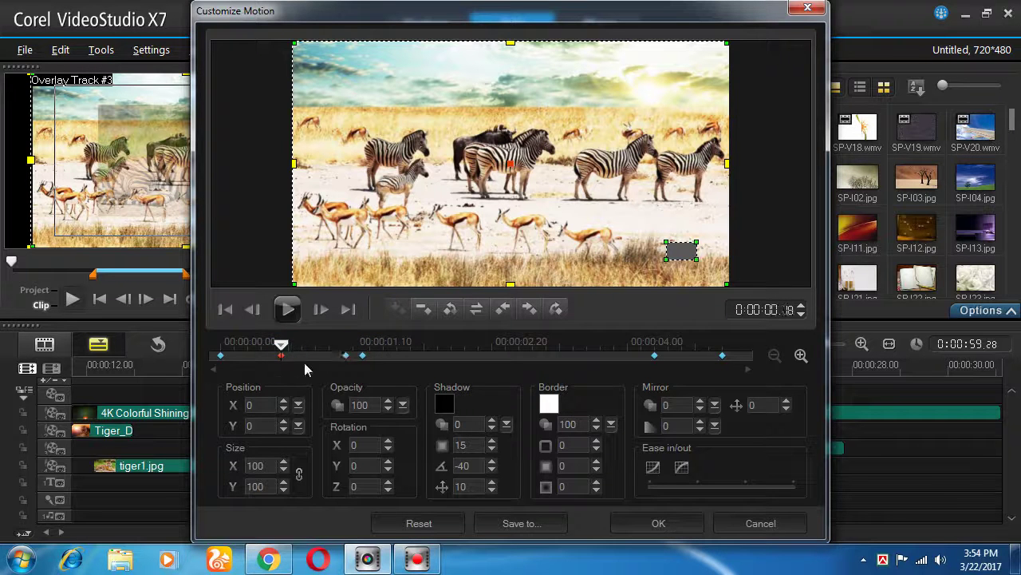
drag(726, 43, 528, 55)
drag(729, 289, 501, 238)
drag(297, 288, 295, 237)
drag(507, 242, 501, 232)
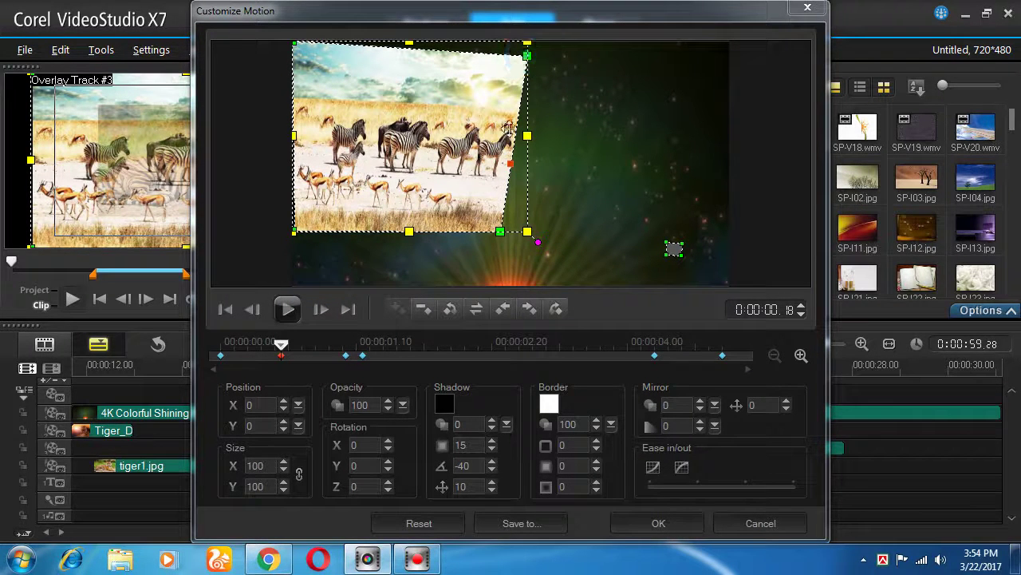
drag(508, 238, 506, 198)
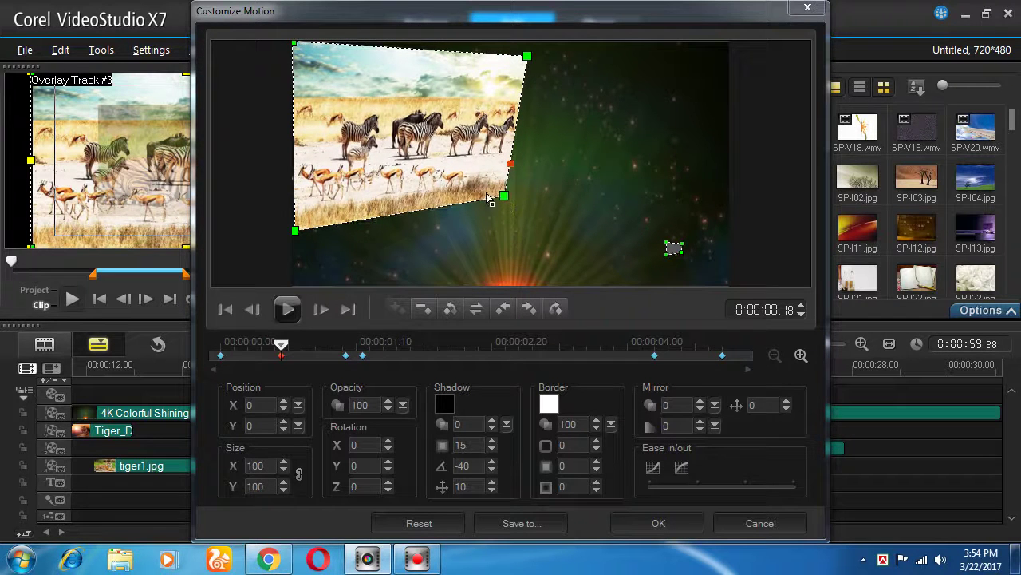
click(501, 185)
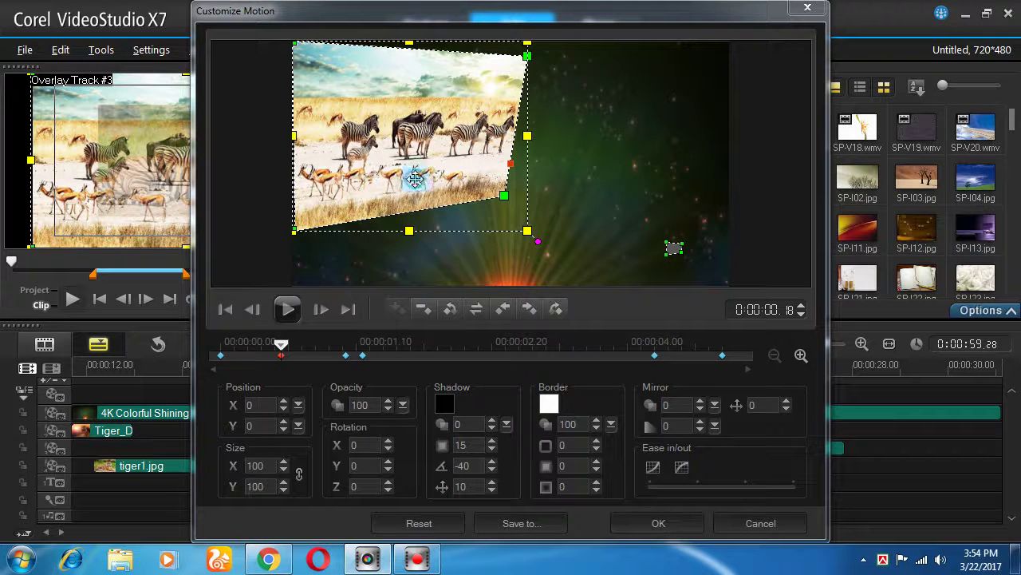
Copy the distorted 0:00:00.18 keyframe and paste its settings onto the 0:00:01.07 keyframe
drag(289, 345, 281, 359)
right_click(281, 359)
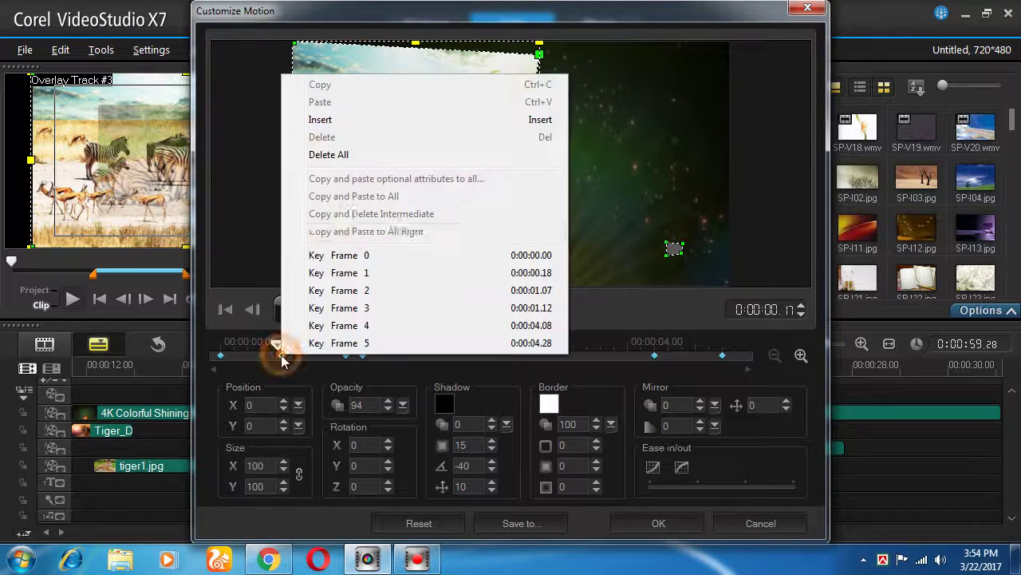
click(281, 356)
right_click(281, 357)
click(334, 87)
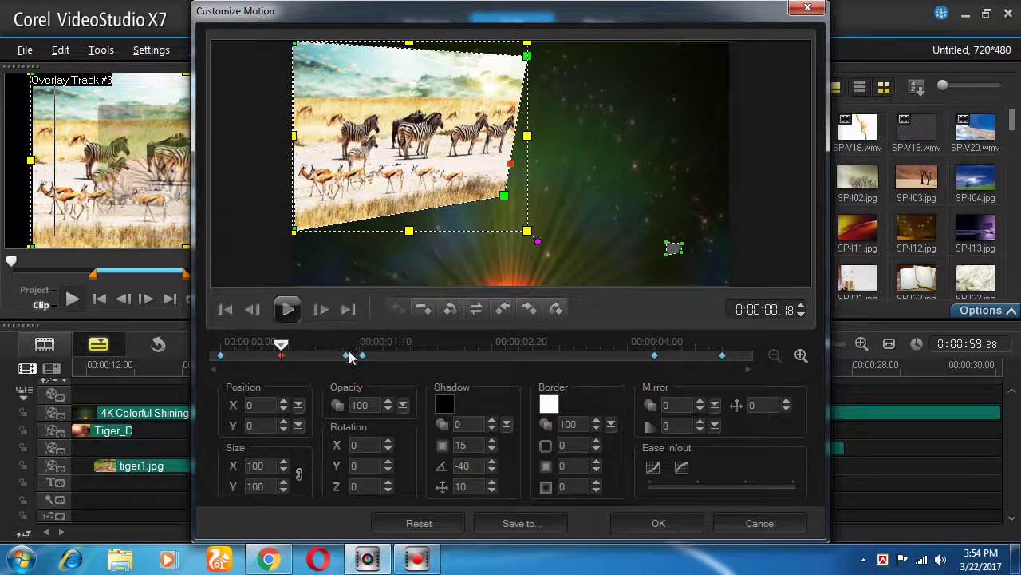
click(345, 355)
right_click(346, 354)
click(388, 100)
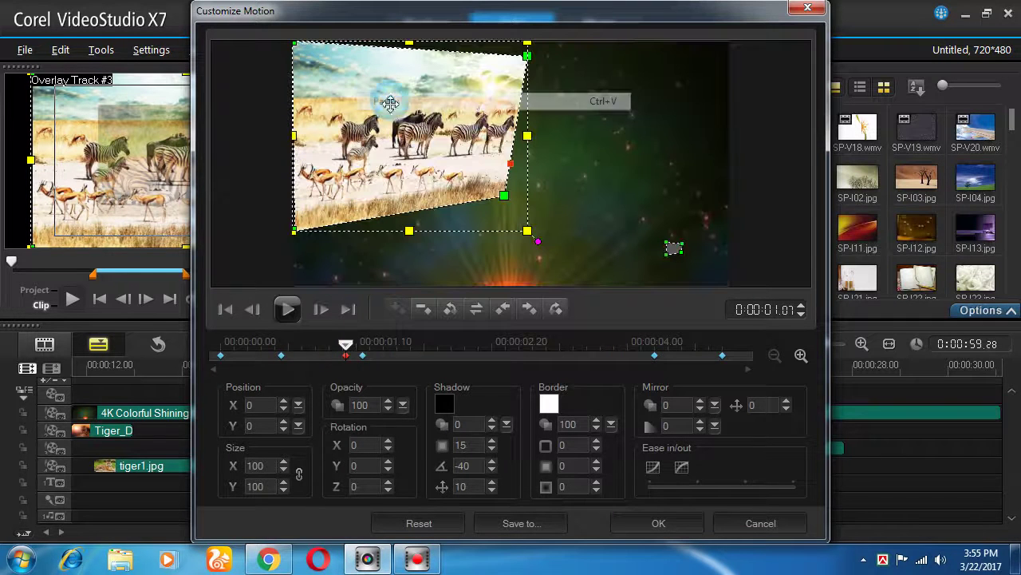
Check the held distortion, shift the 0:00:01.12 keyframe to 0:00:01.24 and add a keyframe at 0:00:02.13
drag(348, 355, 293, 359)
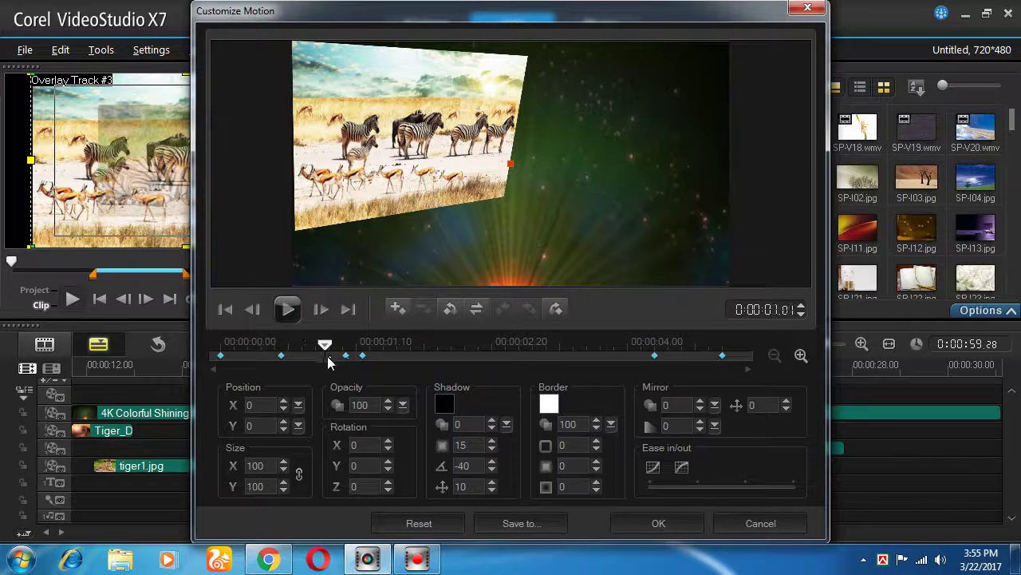
drag(363, 356, 468, 358)
double_click(469, 357)
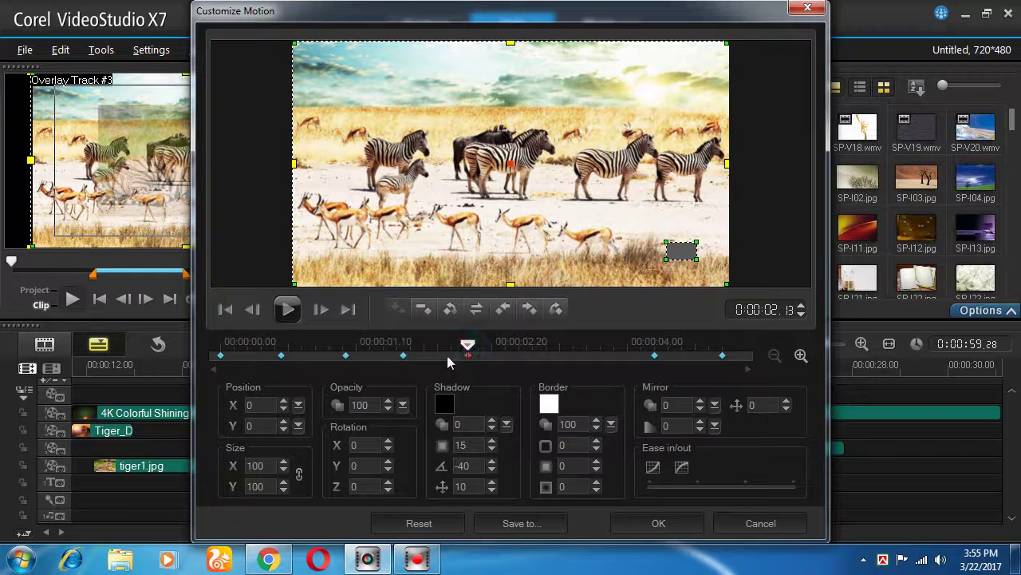
Distort the savanna photo at the 0:00:01.24 keyframe into a smaller slanted shape in the frame's upper-right area by pulling its corners inward
click(404, 357)
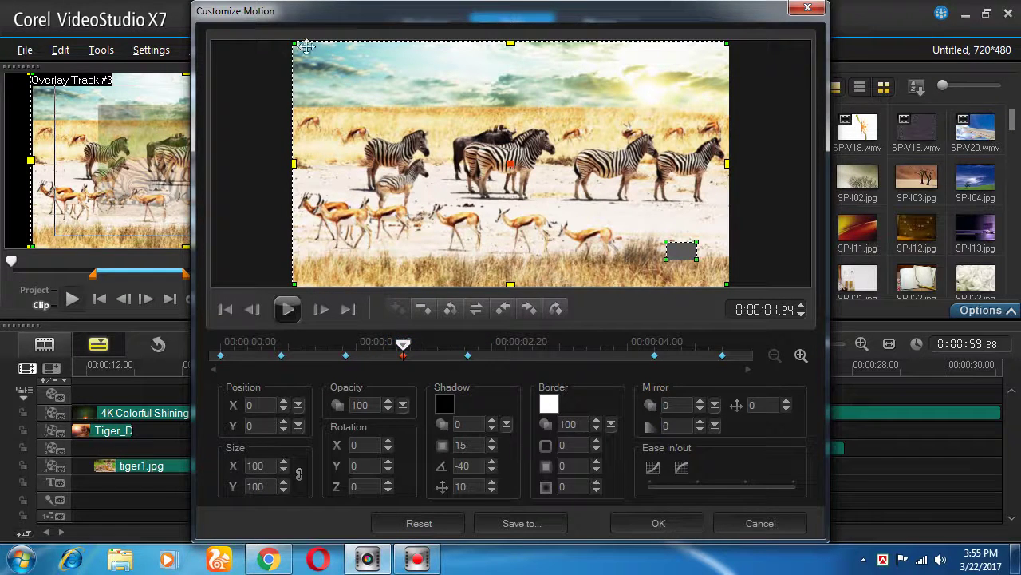
drag(296, 44, 489, 46)
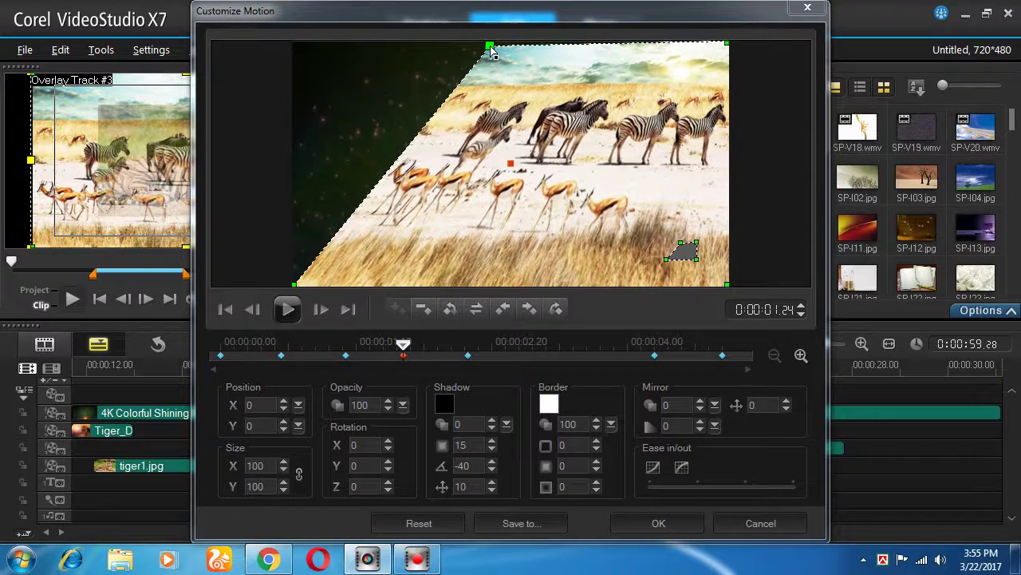
drag(296, 292, 494, 229)
drag(490, 48, 524, 50)
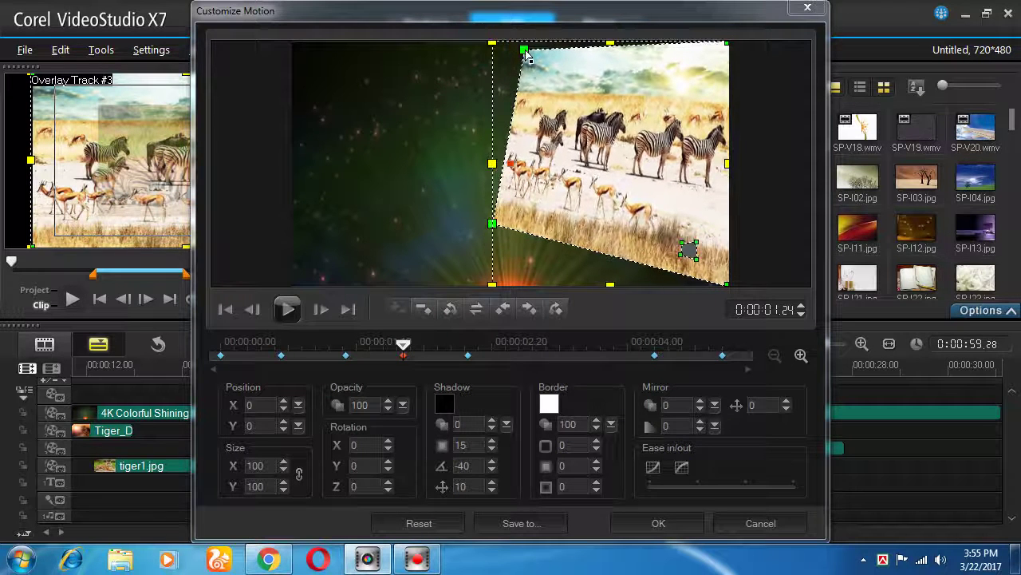
drag(494, 224, 497, 223)
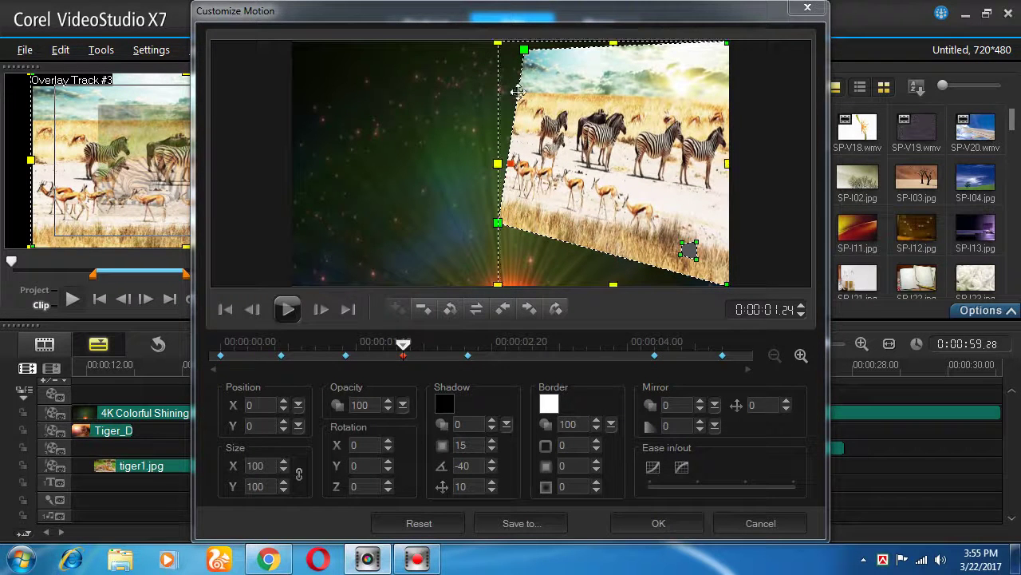
drag(525, 51, 531, 44)
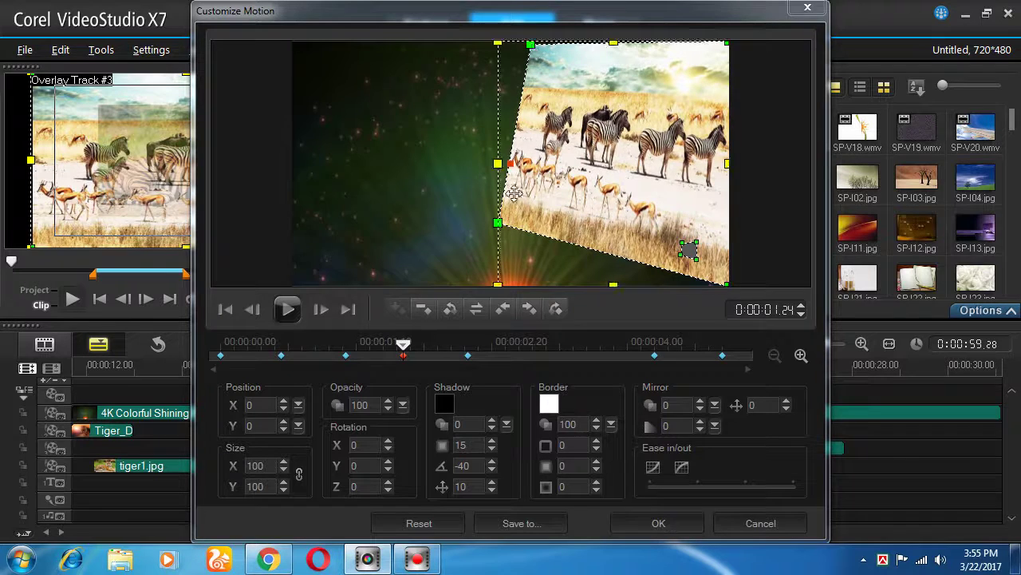
drag(500, 224, 503, 217)
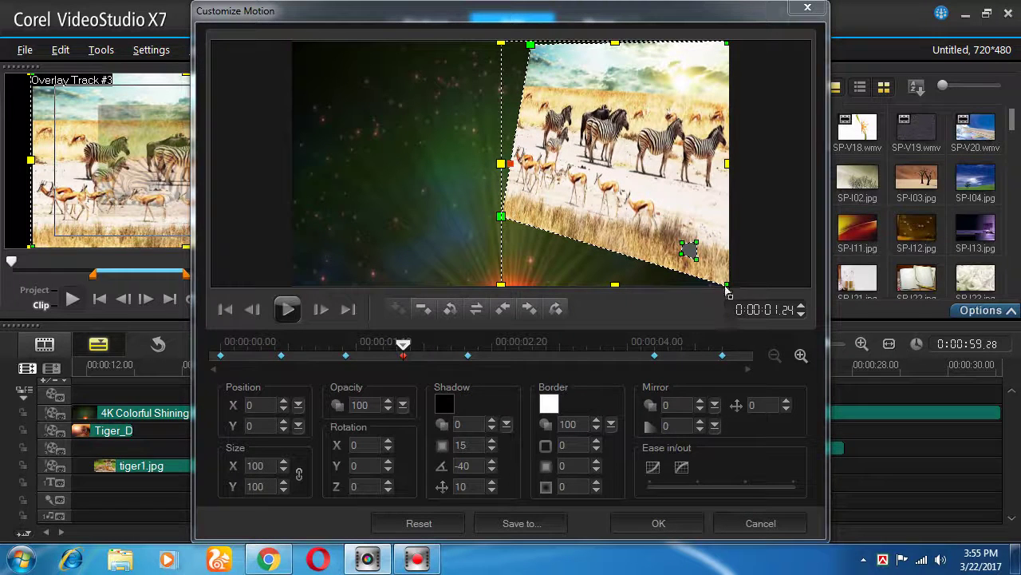
drag(728, 286, 725, 232)
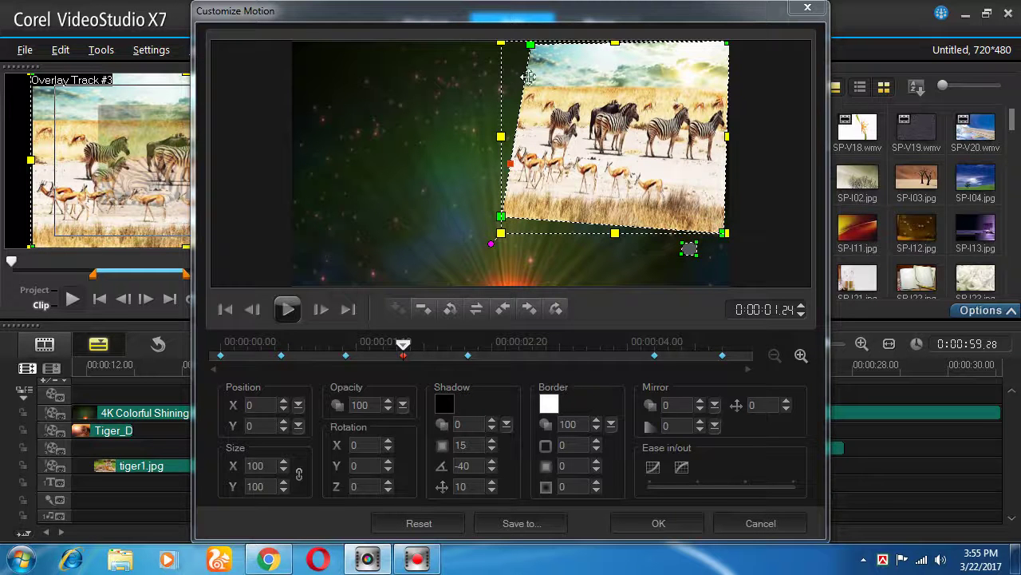
click(531, 43)
Copy the distorted 0:00:01.24 keyframe and paste its settings onto the 0:00:02.13 keyframe
mouse_move(404, 345)
mouse_down()
mouse_move(420, 345)
mouse_move(221, 345)
mouse_move(441, 354)
mouse_move(406, 350)
mouse_up()
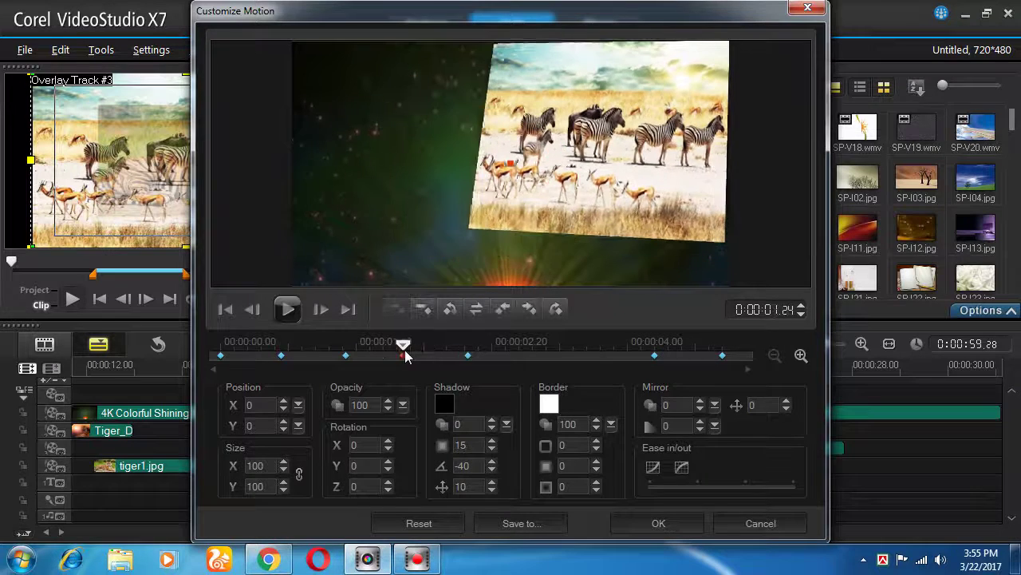
click(403, 355)
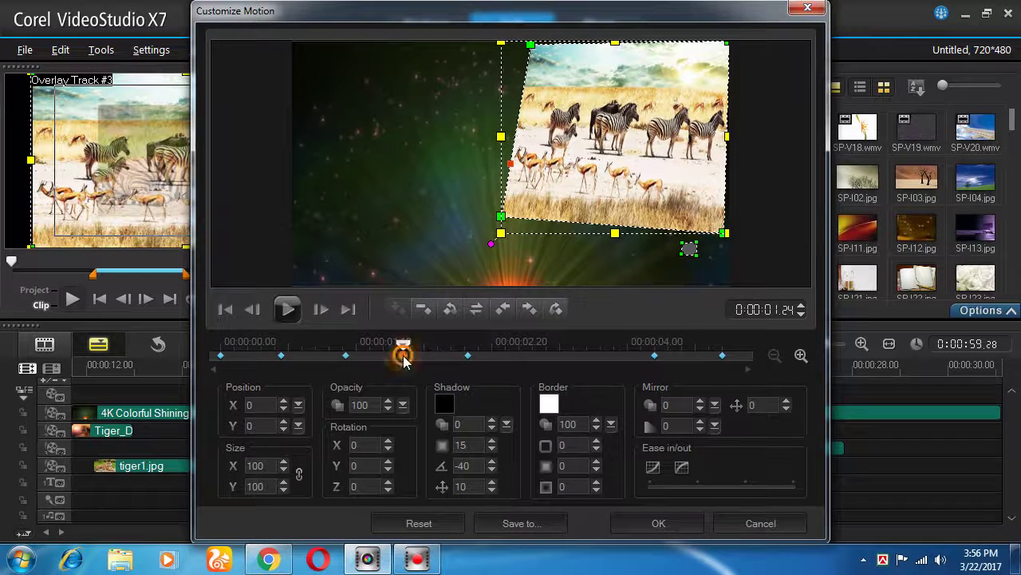
right_click(399, 357)
click(443, 70)
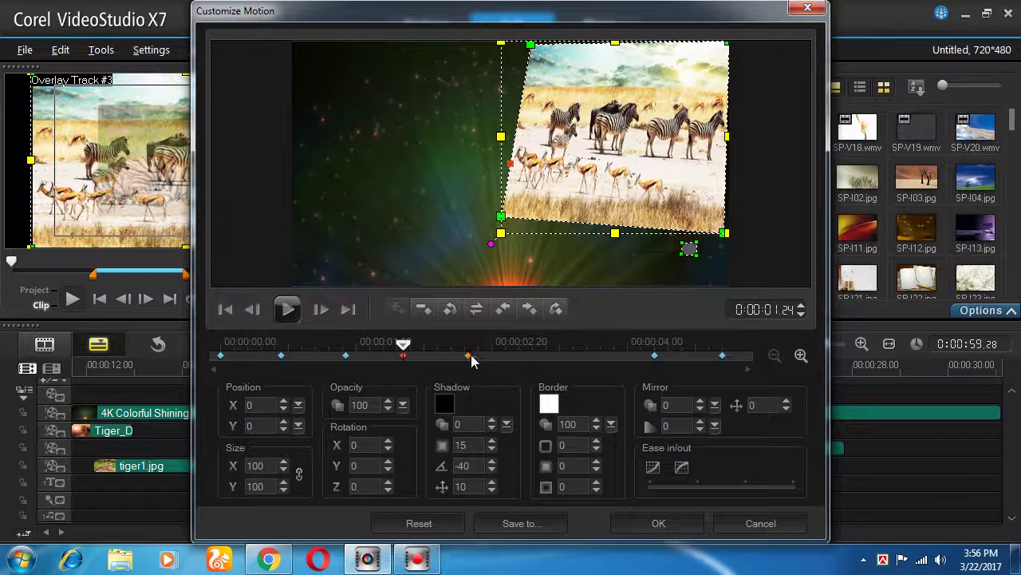
click(467, 356)
right_click(470, 361)
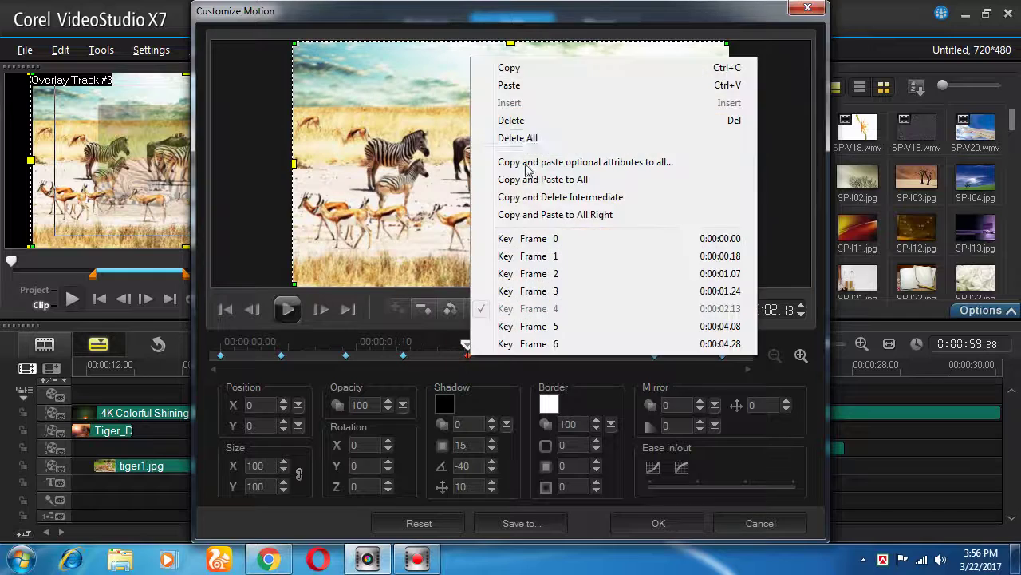
click(511, 84)
Add a keyframe at 0:00:03.00 and enlarge the savanna photo to size 105 at position X -53, Y -20
mouse_move(468, 344)
mouse_down()
mouse_move(260, 349)
mouse_move(430, 367)
mouse_move(528, 361)
mouse_up()
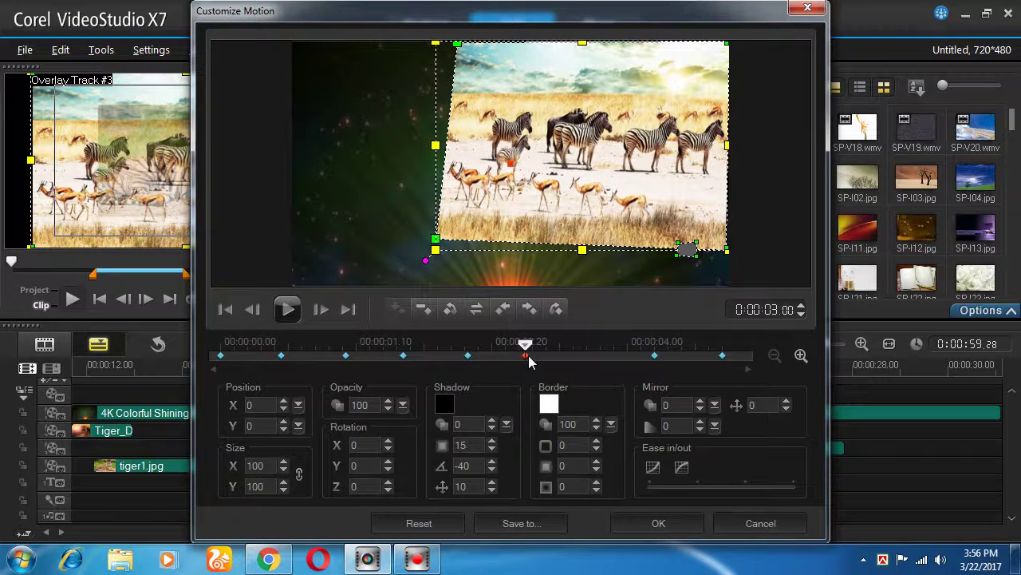
click(470, 356)
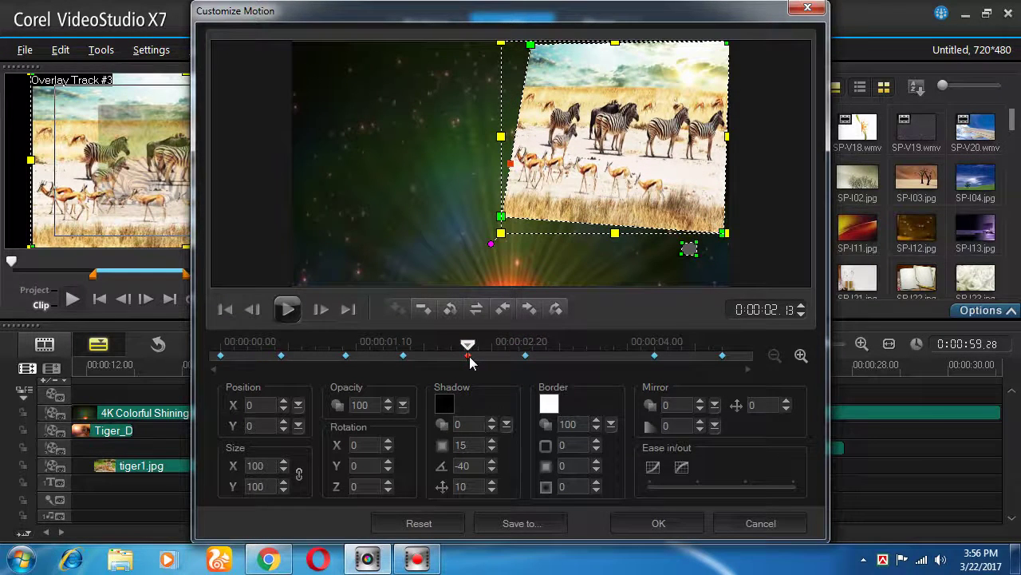
click(526, 357)
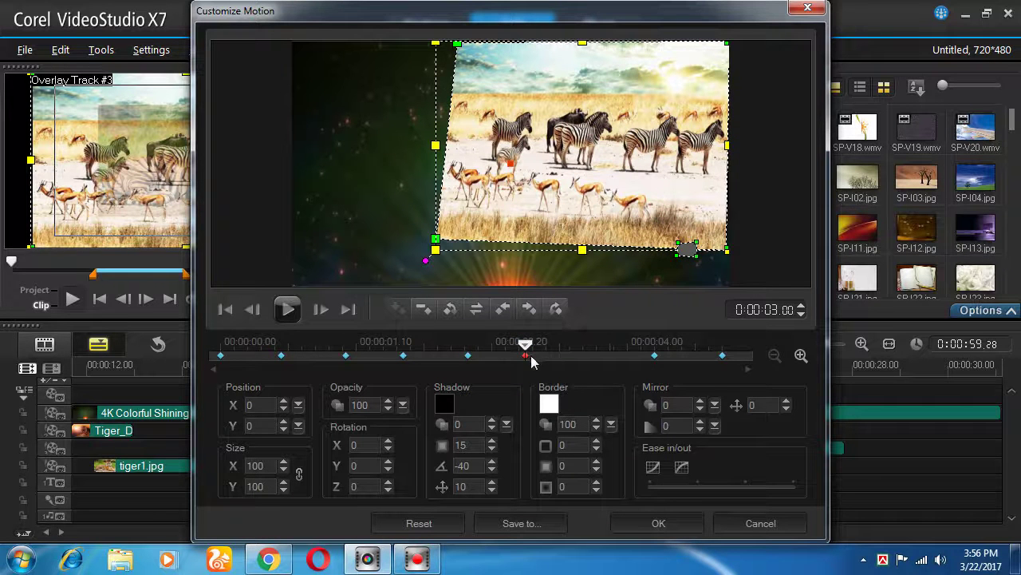
drag(584, 254, 585, 256)
drag(608, 125, 492, 151)
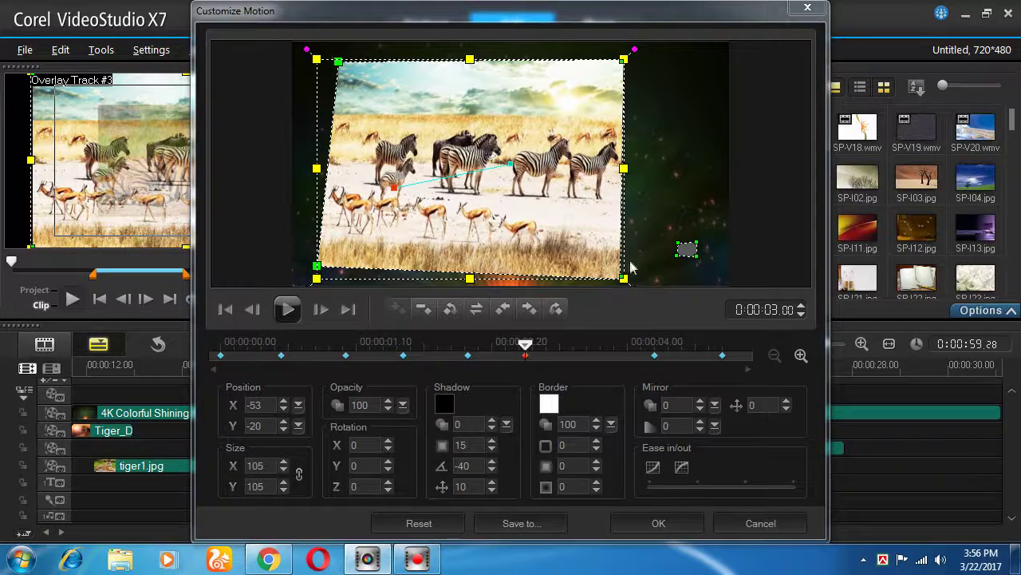
Shrink the savanna photo to size 0 at the final 0:00:04.28 keyframe and accept the motion settings
drag(528, 348, 728, 354)
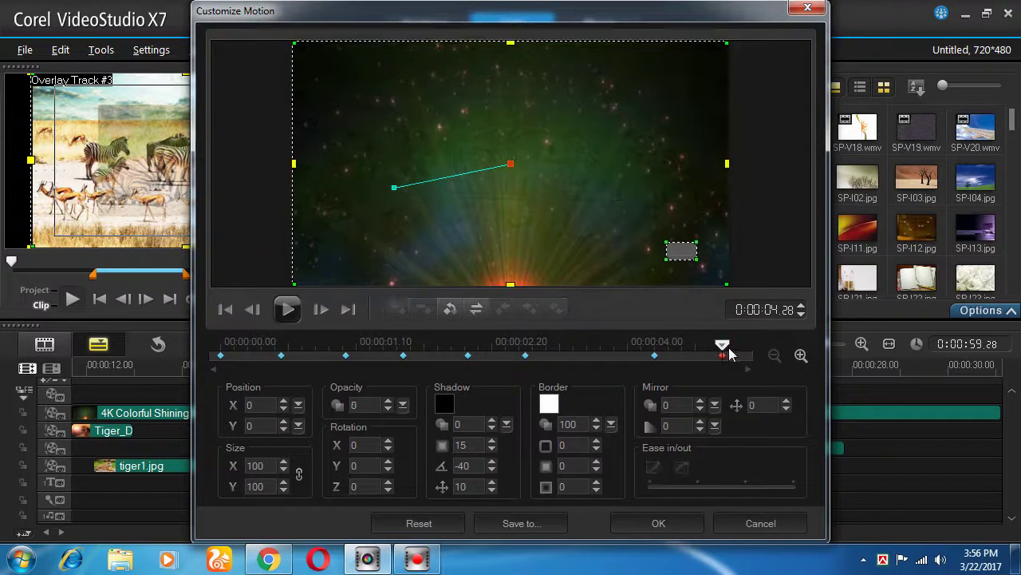
drag(510, 41, 523, 171)
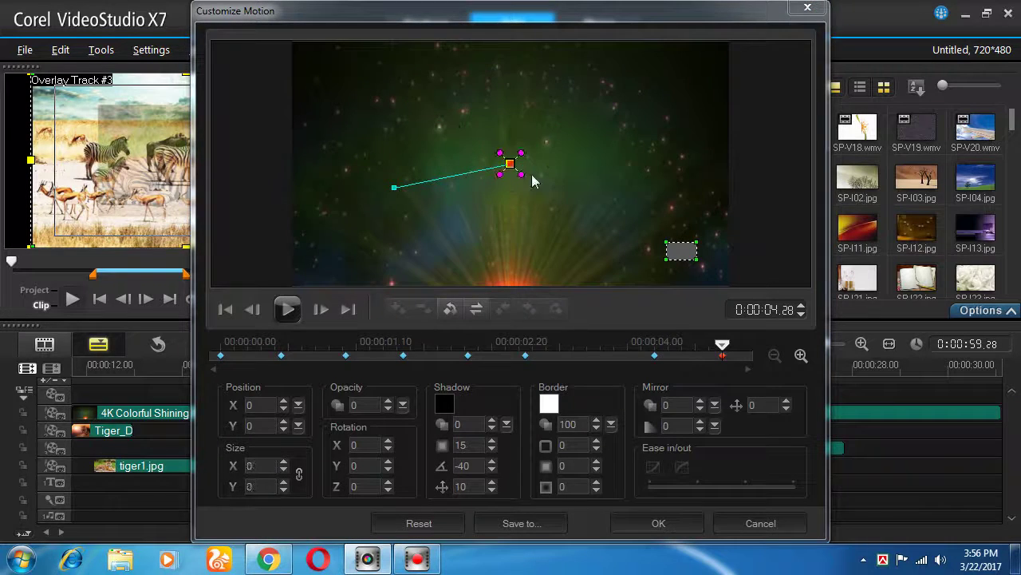
mouse_move(724, 358)
mouse_down()
mouse_move(272, 355)
mouse_move(724, 369)
mouse_up()
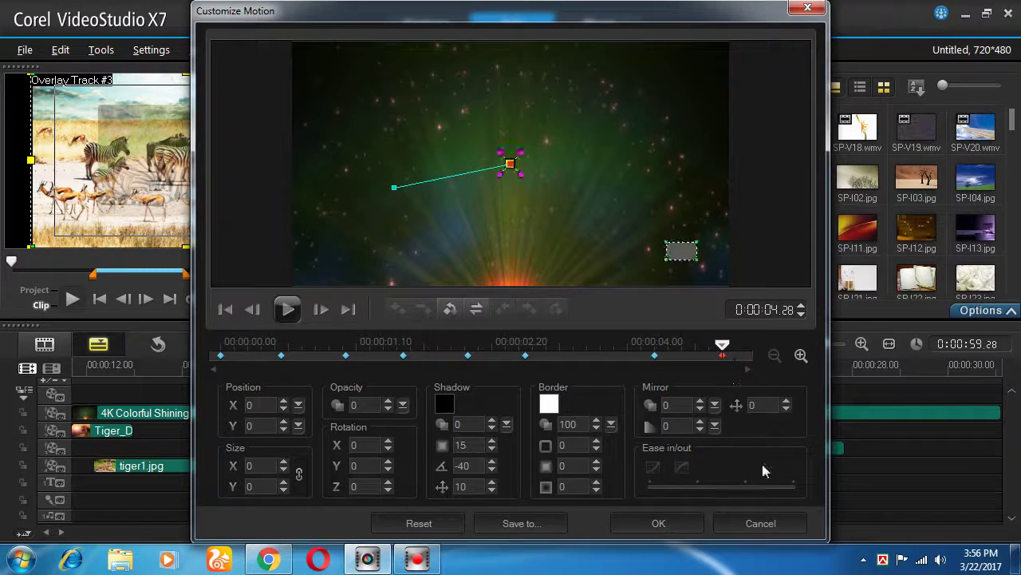
click(688, 523)
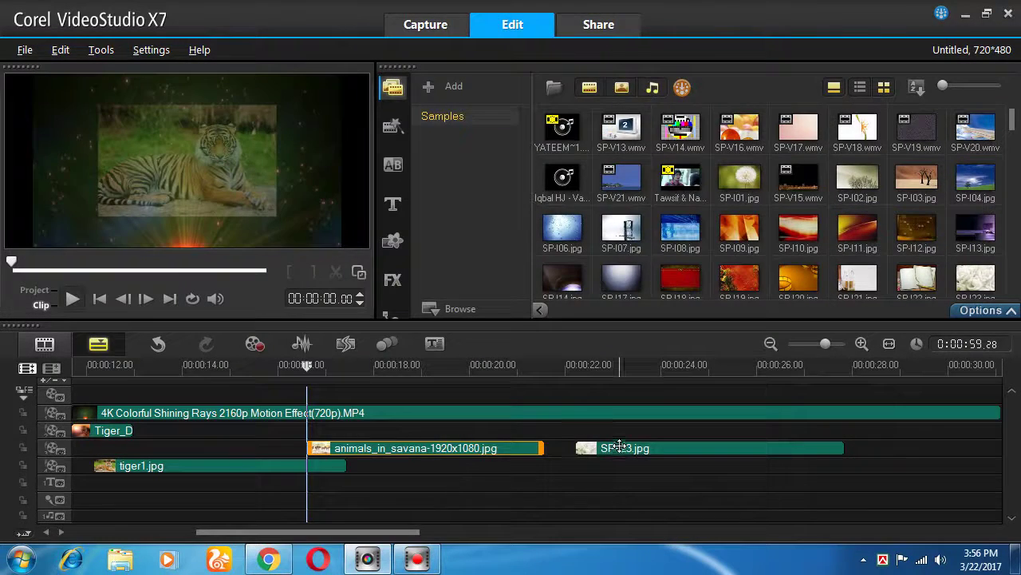
Move SP-I23.jpg onto the track below, overlapping the savanna clip's end, make it fill the frame, and open its motion customization
drag(617, 450, 559, 471)
right_click(155, 159)
click(217, 281)
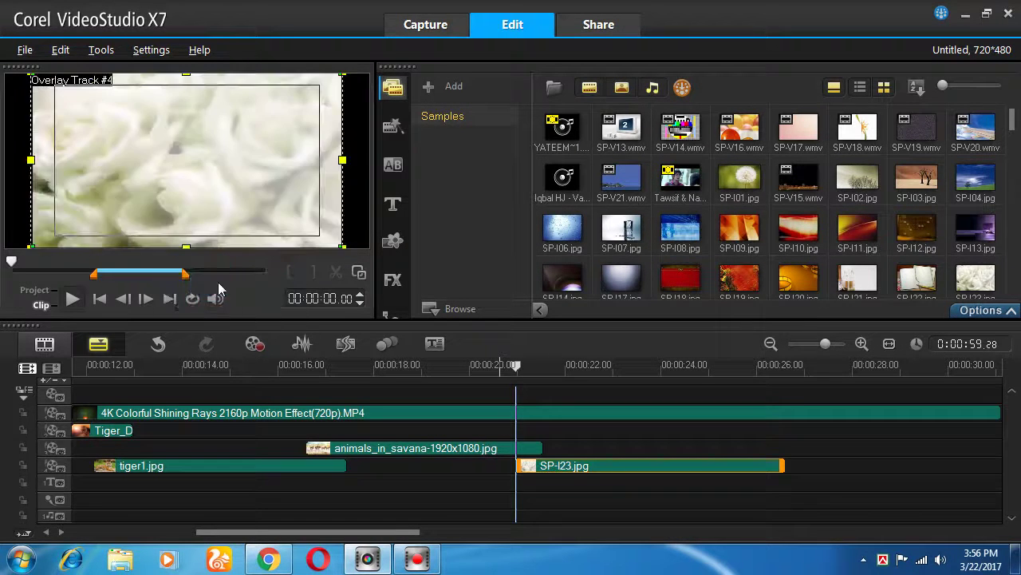
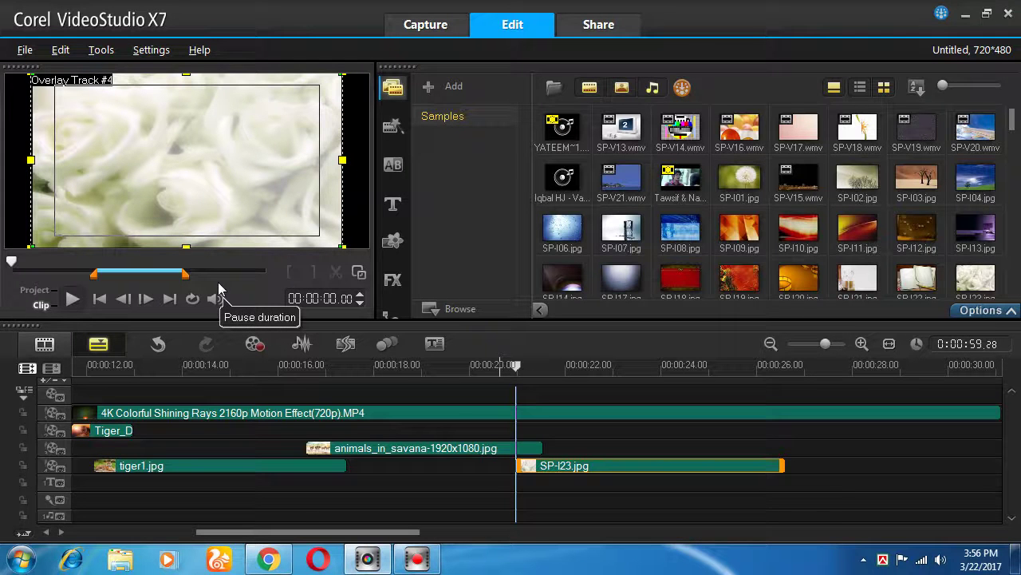
right_click(652, 465)
click(720, 342)
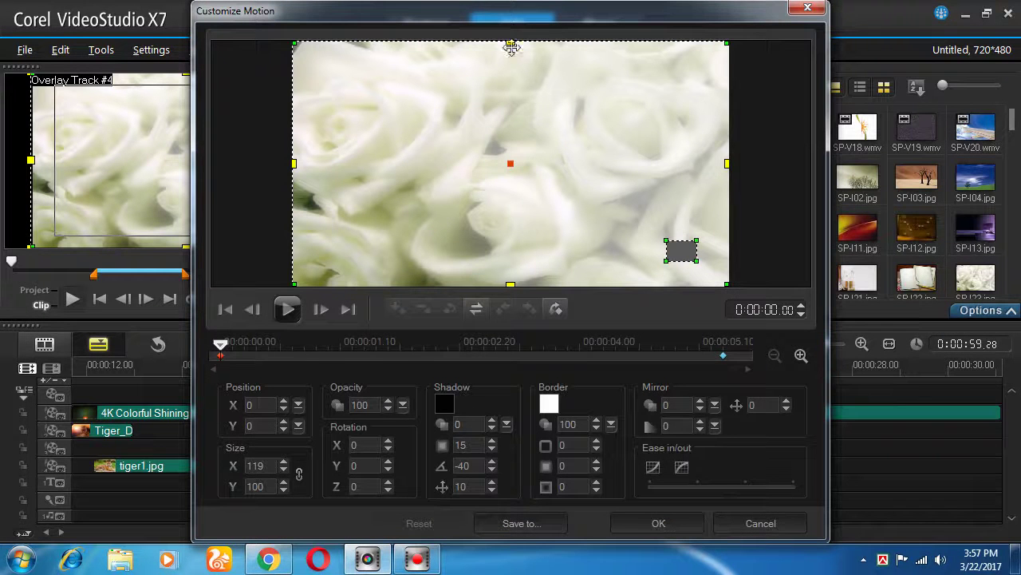
Add keyframes at 0:00:00.25 and 0:00:04.25 to the white roses photo's motion
double_click(284, 354)
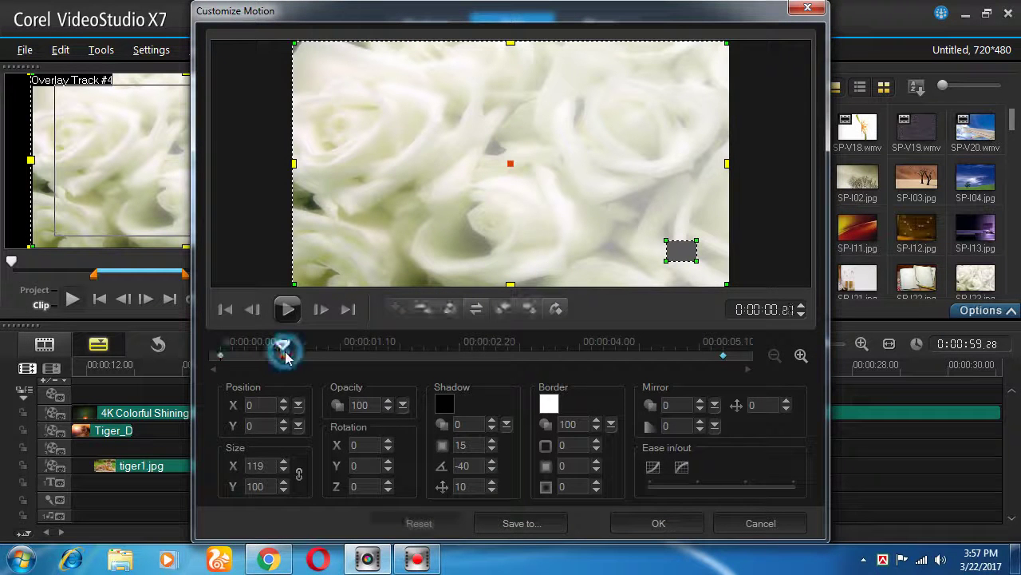
double_click(675, 354)
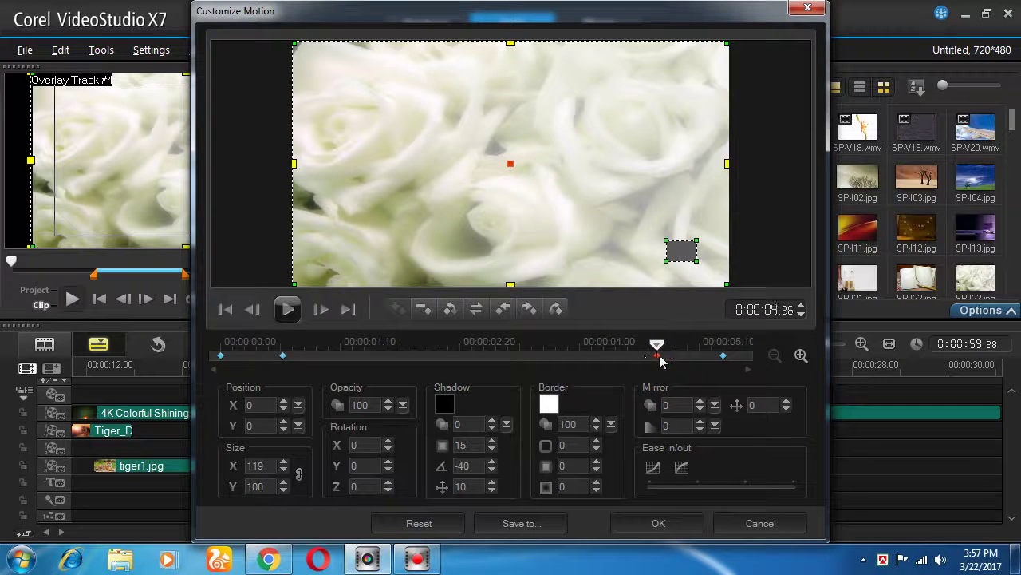
drag(285, 354, 296, 355)
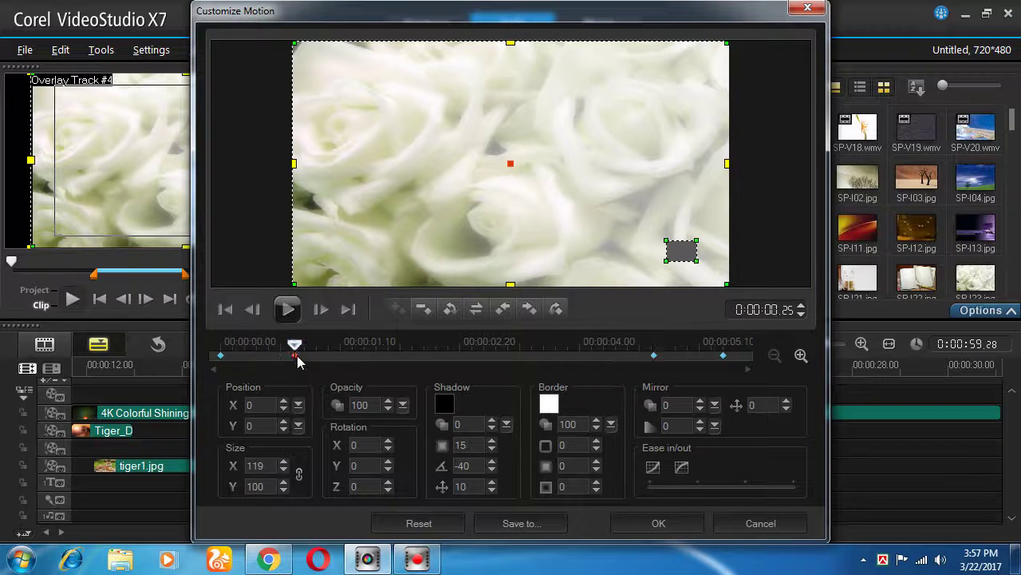
Shrink the roses photo down to its centre at the starting keyframe and scrub to 0:00:00.25 to check the growth
click(221, 355)
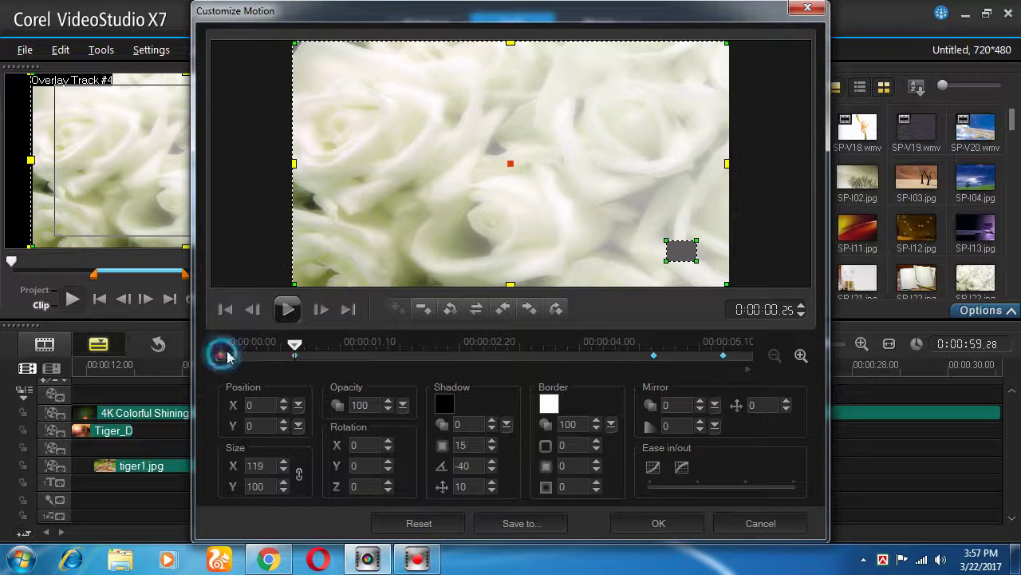
drag(511, 44, 506, 192)
drag(221, 349, 270, 355)
mouse_move(280, 357)
mouse_down()
mouse_move(302, 360)
mouse_move(294, 355)
mouse_up()
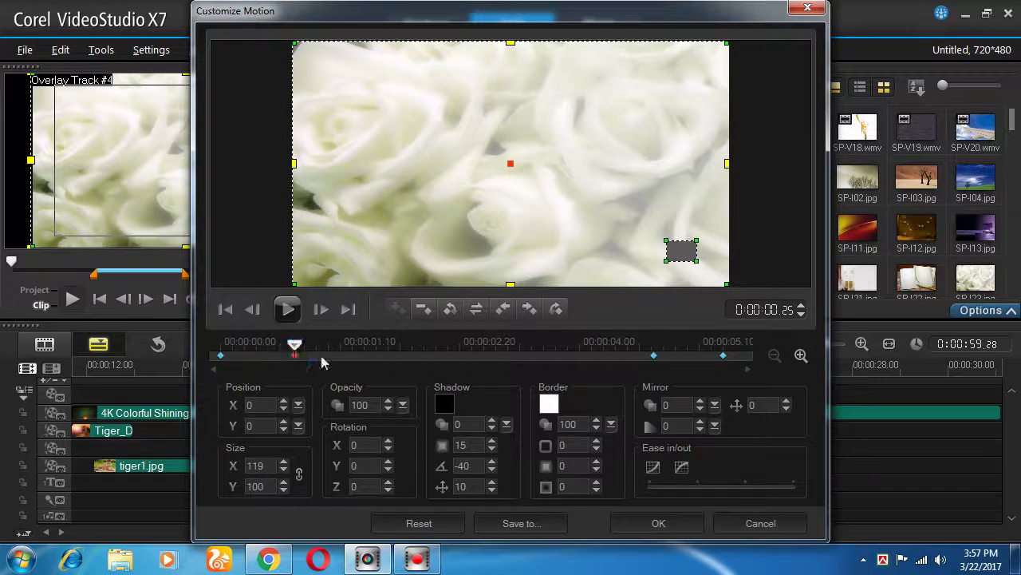
Add keyframes at 0:00:01.29 and 0:00:03.24, and reduce the roses photo to size X 58, Y 49 at 0:00:01.29
click(399, 361)
click(564, 361)
click(402, 361)
drag(511, 42, 510, 104)
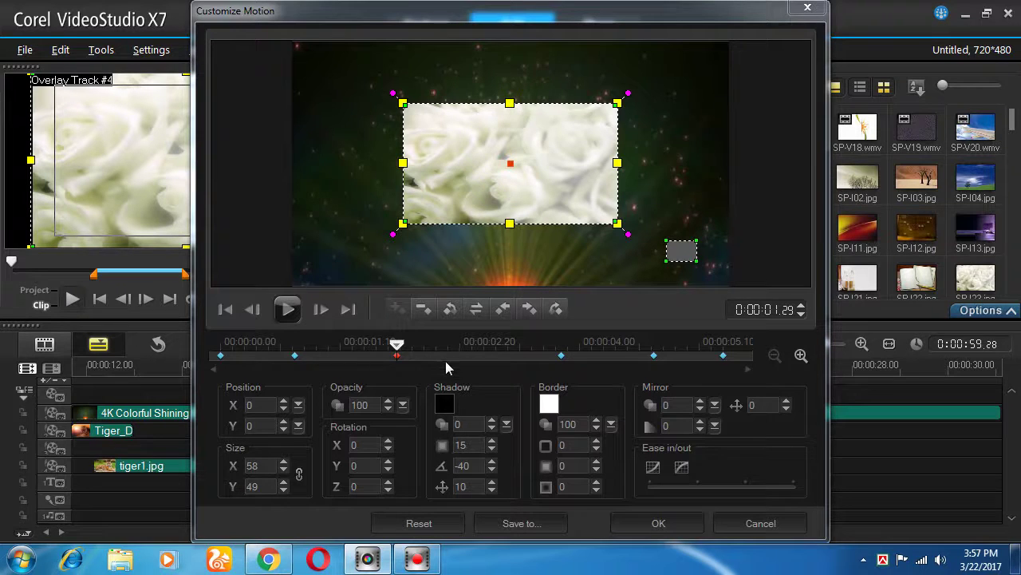
Add a keyframe at 0:00:02.22 and paste the settings copied from the 0:00:01.29 keyframe onto it
double_click(466, 358)
right_click(399, 361)
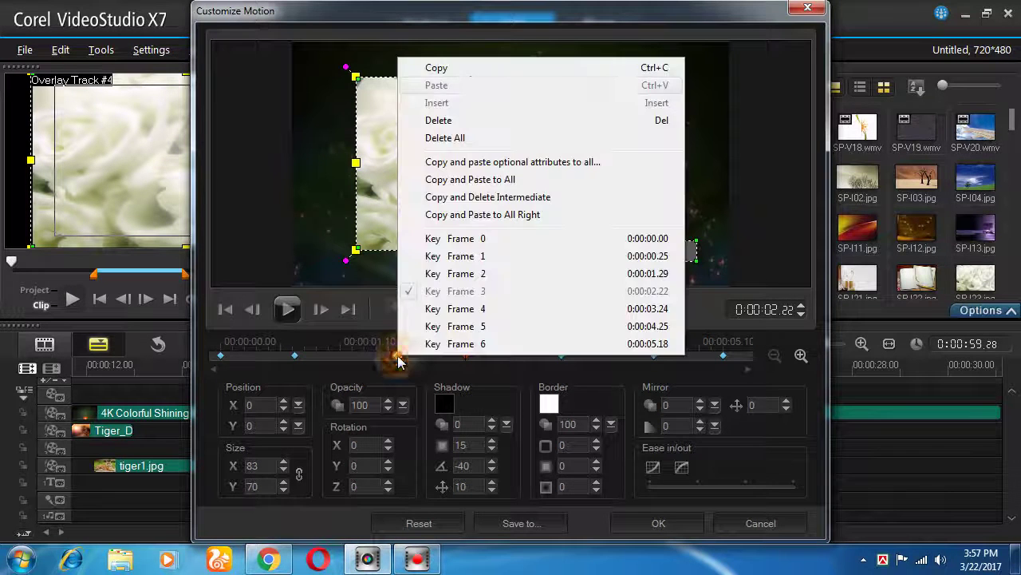
click(463, 70)
right_click(465, 351)
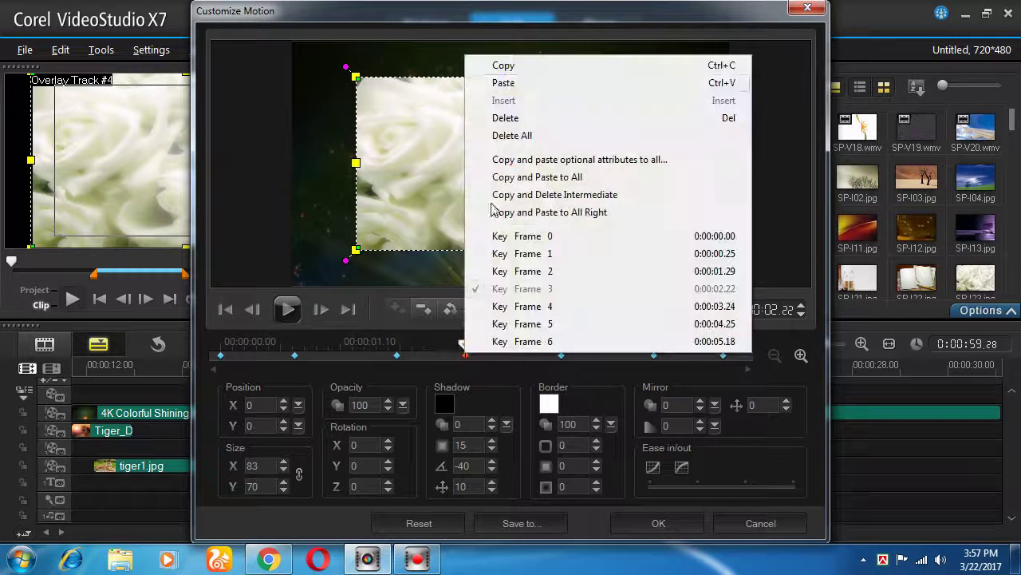
click(514, 83)
Give the roses photo a reflection with mirror opacity 30 at the 0:00:01.29 keyframe
drag(435, 354, 398, 364)
click(699, 403)
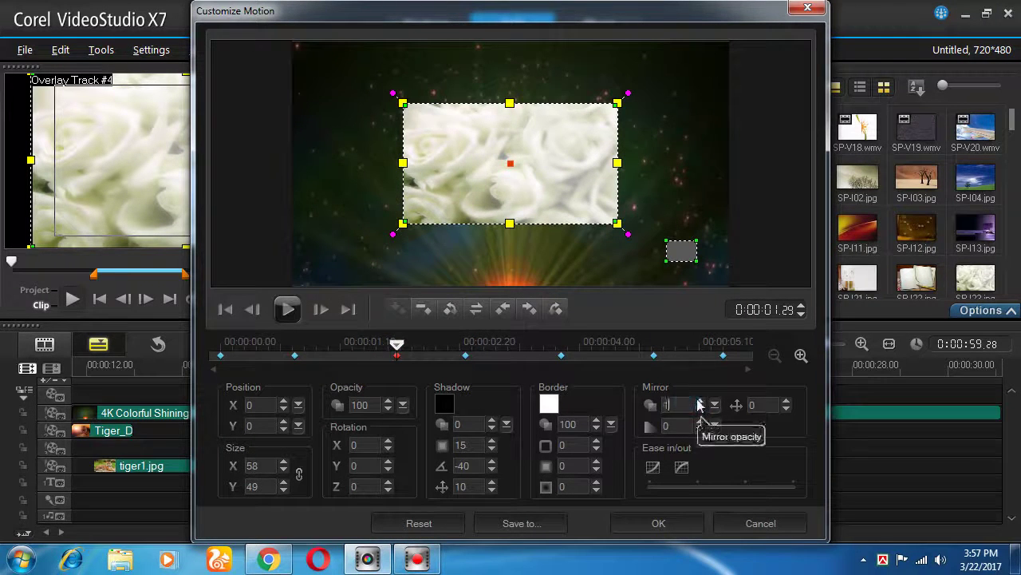
click(699, 403)
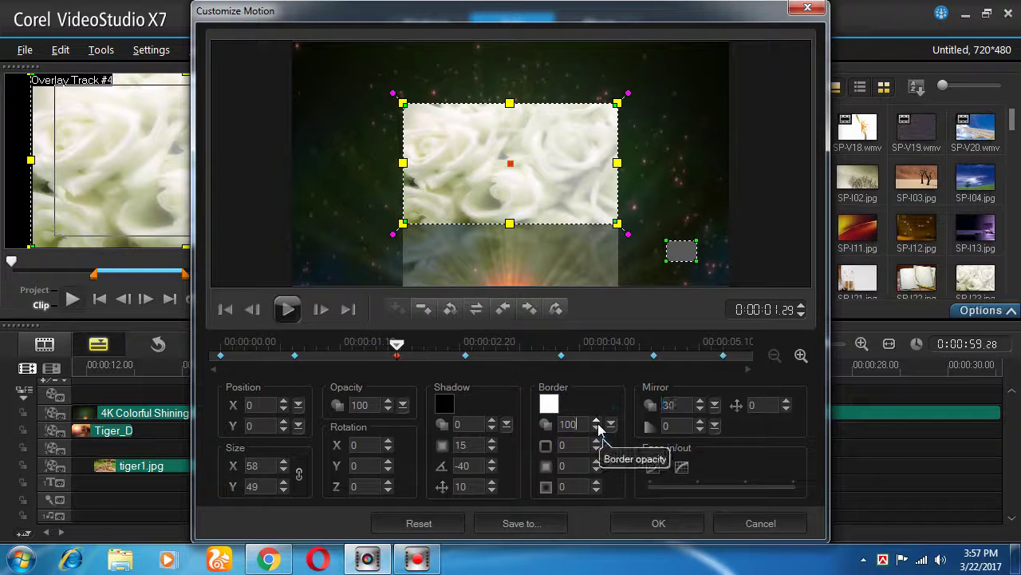
Add a border around the roses photo at the 0:00:01.29 keyframe and colour it light yellow
click(596, 441)
click(596, 441)
click(596, 441)
click(549, 404)
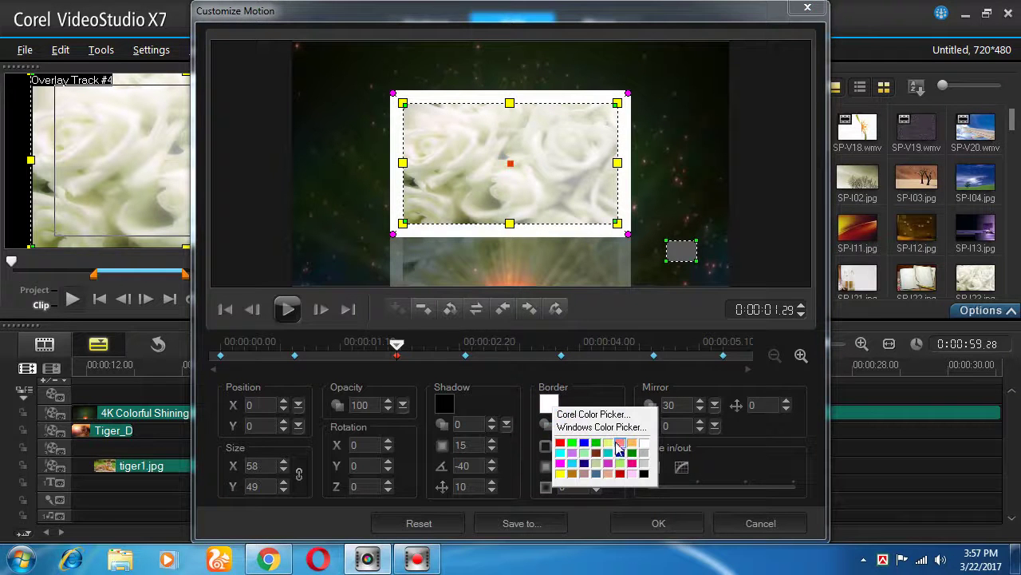
click(608, 443)
Soften the yellow border's outer edge with a blur of 8 and increase the border size to 16
click(596, 462)
click(596, 461)
click(597, 462)
click(598, 445)
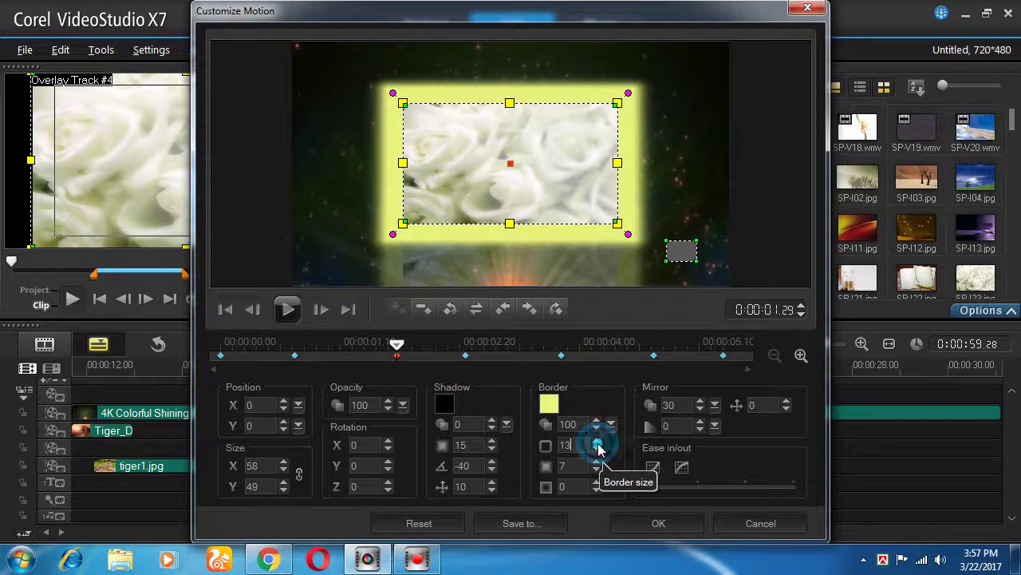
click(598, 444)
click(597, 445)
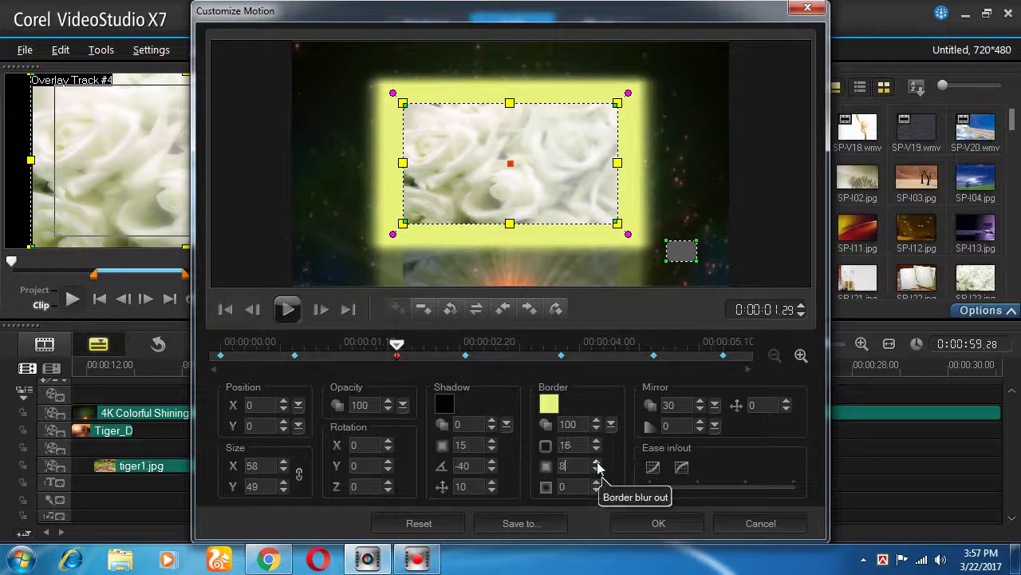
Set the roses photo's border blur out to 5 and border blur in to 35 at the 0:00:01.29 keyframe
click(597, 463)
click(598, 471)
click(598, 471)
click(597, 470)
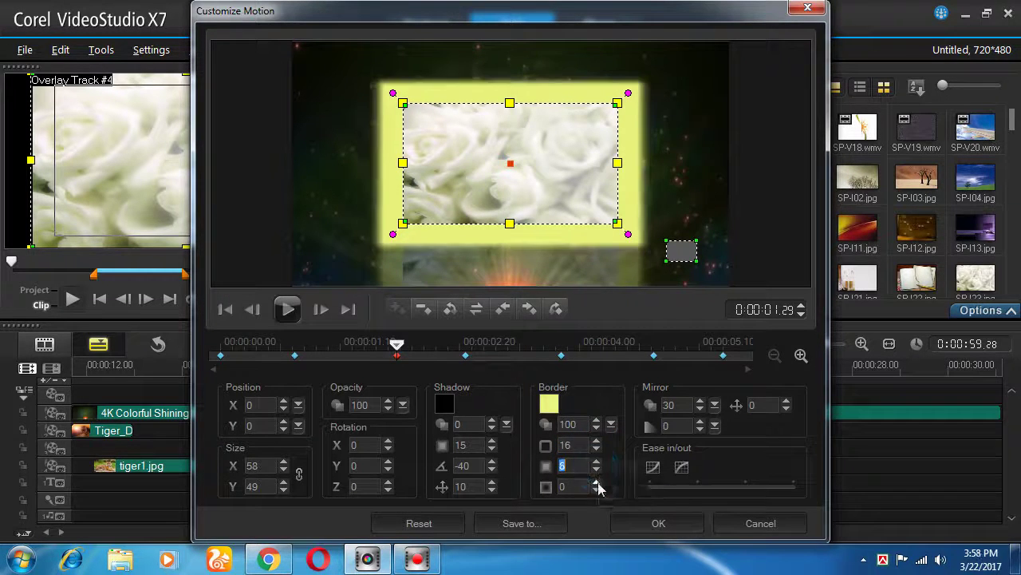
click(598, 483)
click(598, 483)
click(598, 483)
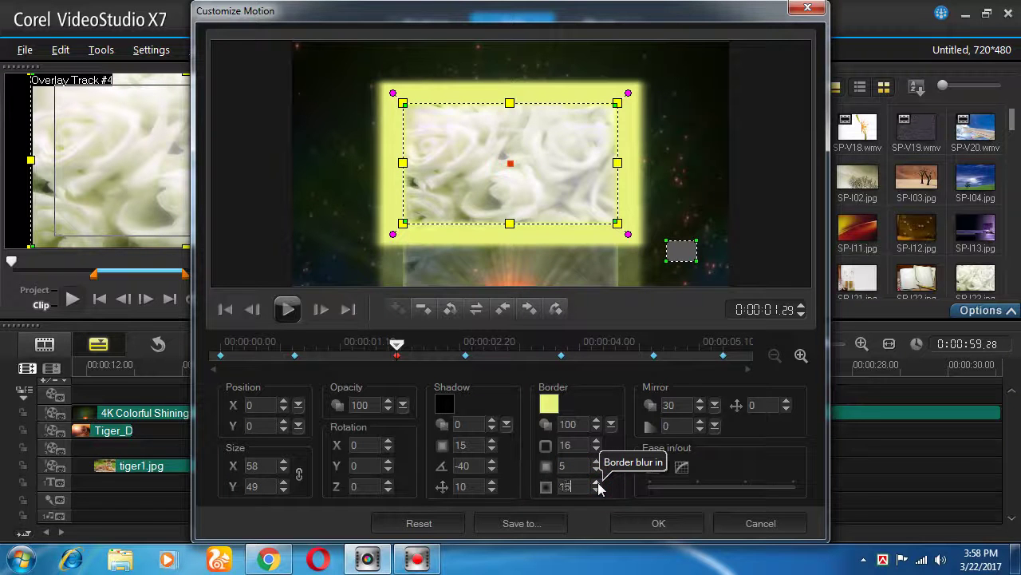
click(598, 483)
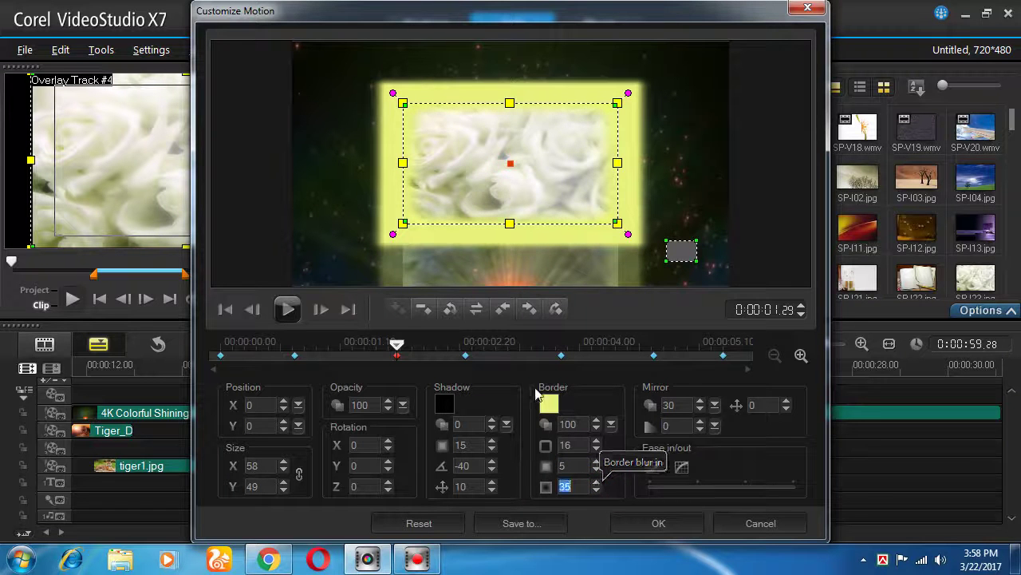
Copy the 0:00:01.29 keyframe's settings and paste them onto the 0:00:02.22 keyframe
right_click(398, 355)
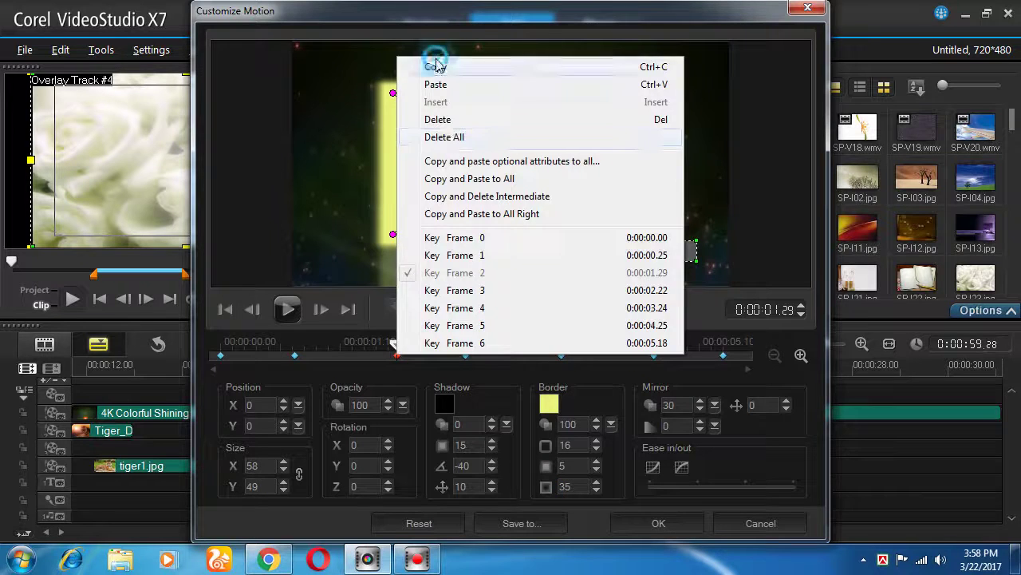
click(427, 171)
right_click(465, 355)
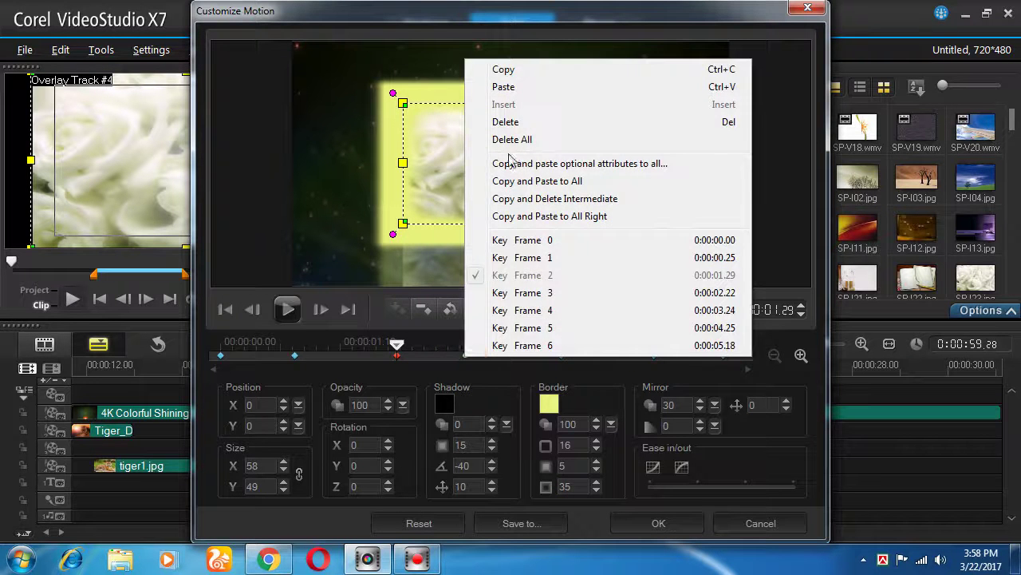
click(506, 87)
click(467, 356)
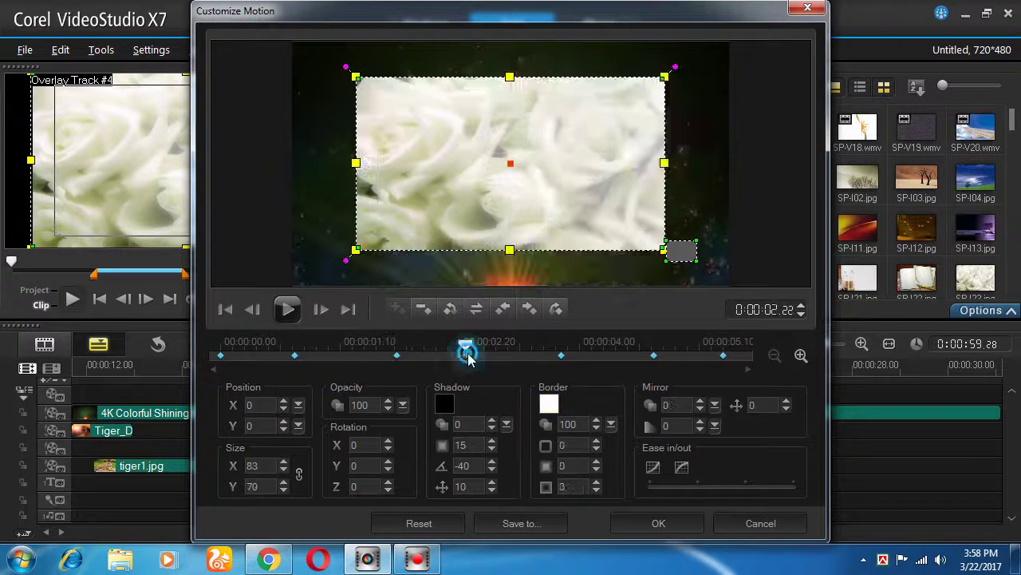
right_click(467, 356)
click(523, 86)
Move the 0:00:02.22 keyframe to 0:00:03.06 and the 0:00:03.24 keyframe to 0:00:04.05
drag(473, 351, 499, 365)
click(467, 356)
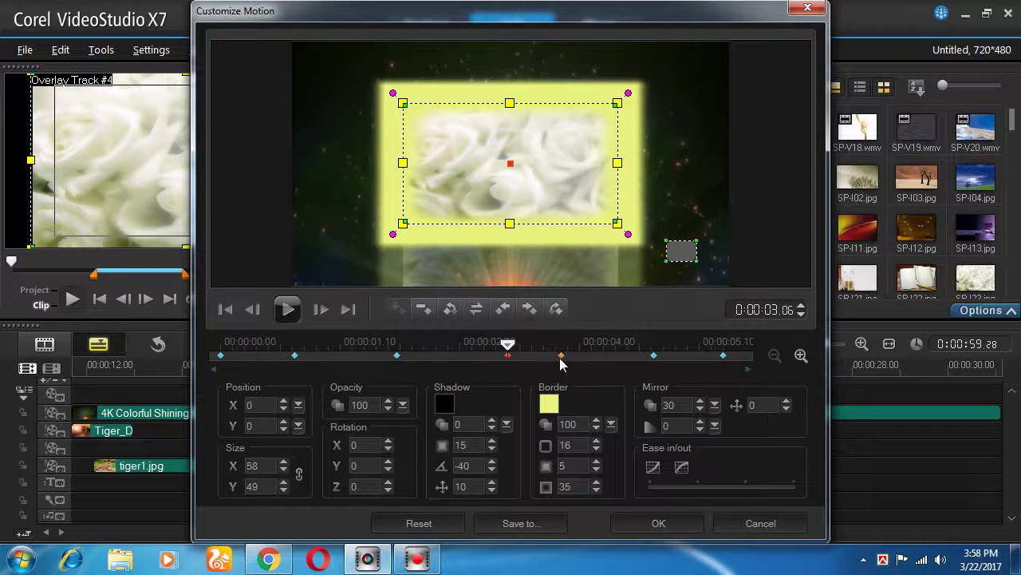
drag(564, 363, 577, 362)
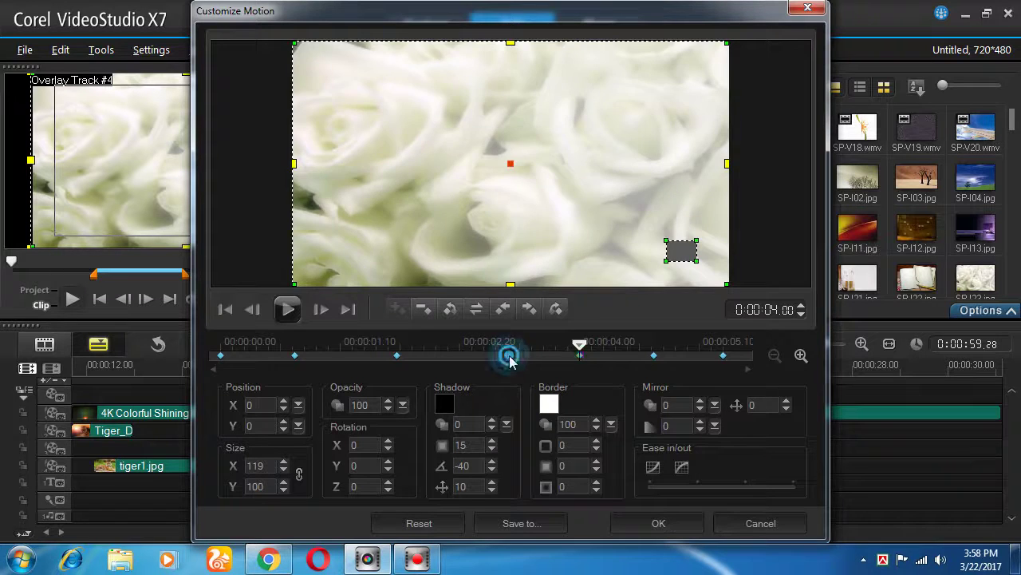
click(511, 361)
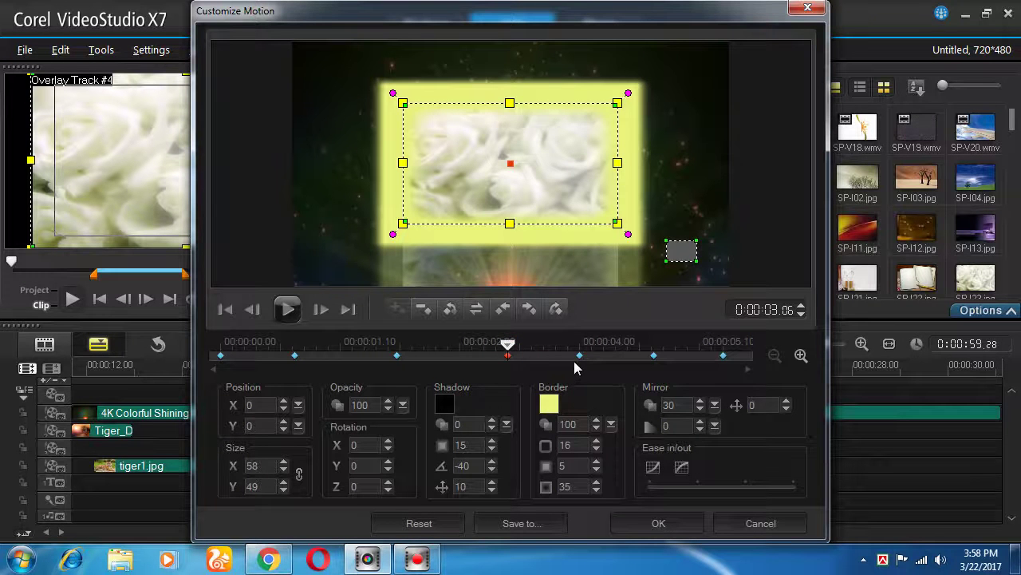
drag(581, 361, 599, 363)
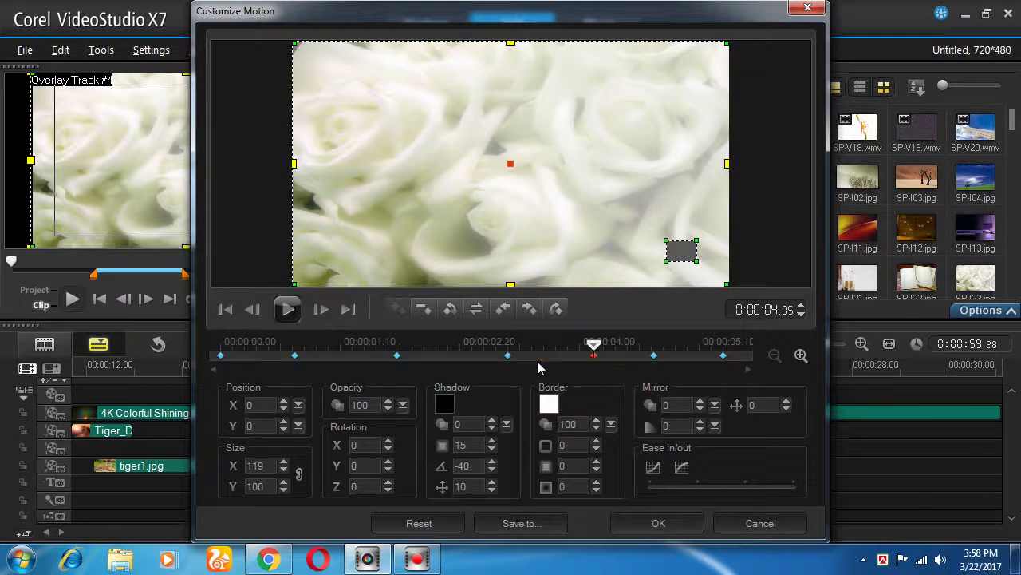
Add a keyframe at 0:00:03.07, right after the 0:00:03.06 one, and set its Y rotation to -360
click(509, 357)
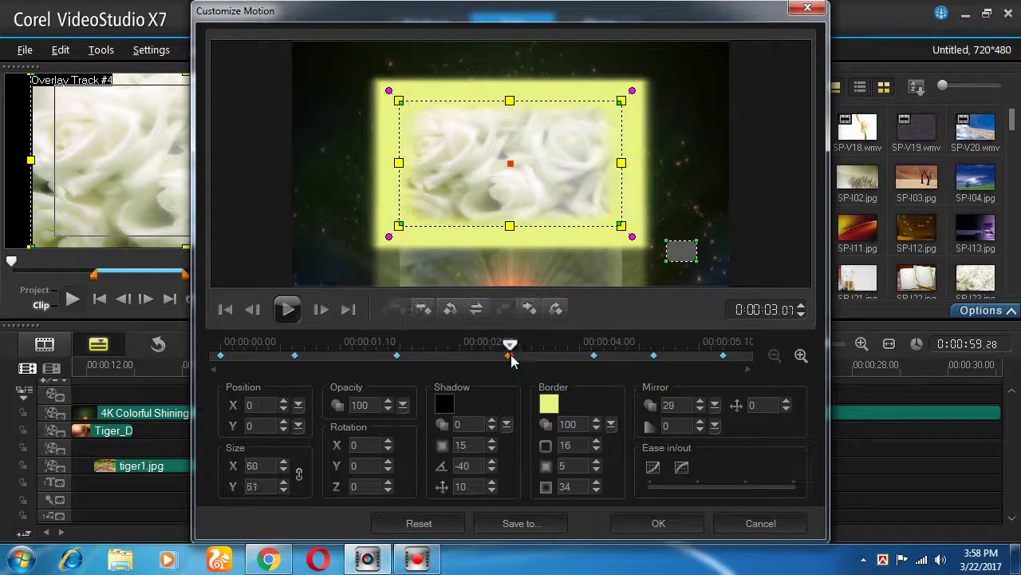
click(489, 361)
drag(510, 360, 518, 363)
click(510, 357)
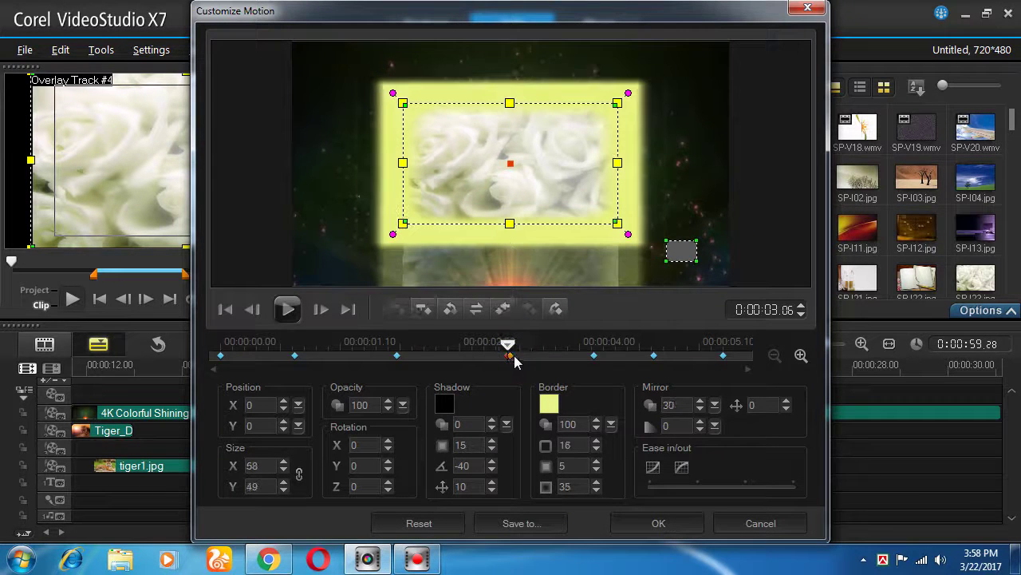
click(515, 362)
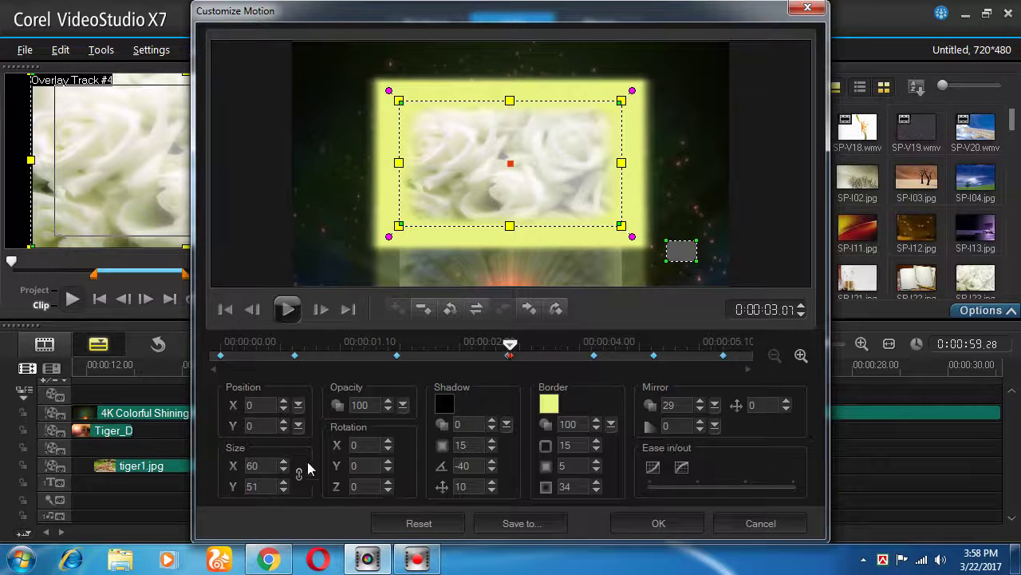
click(390, 474)
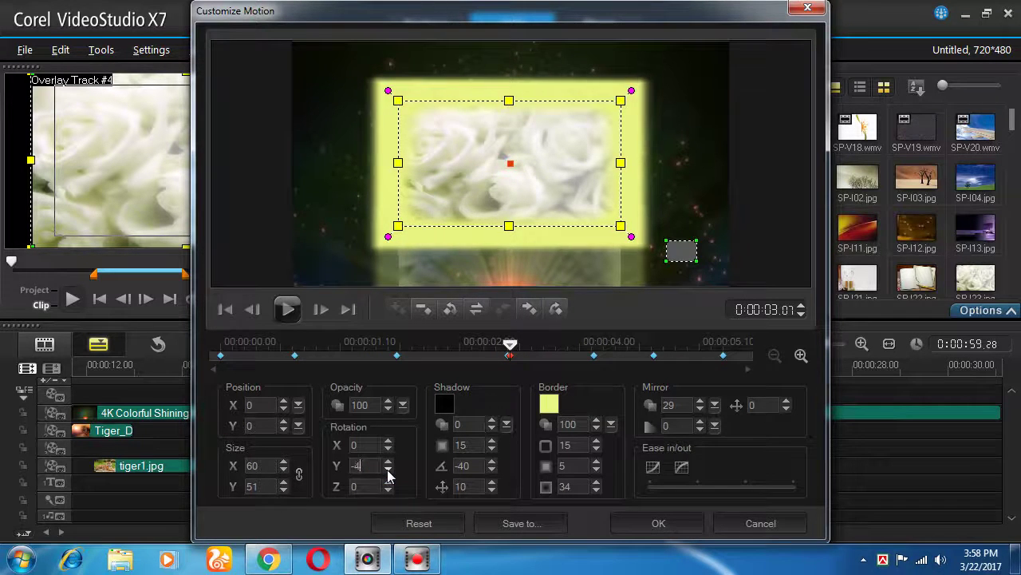
drag(390, 474, 387, 476)
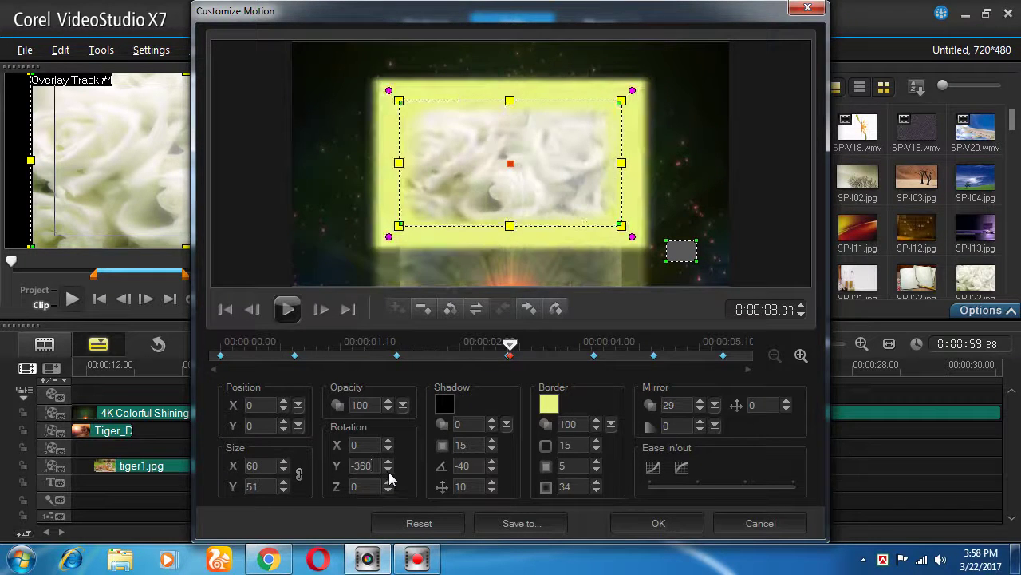
Shrink the roses photo to a size of about 58 by 49 at the final 0:00:05.18 keyframe
drag(515, 351, 647, 361)
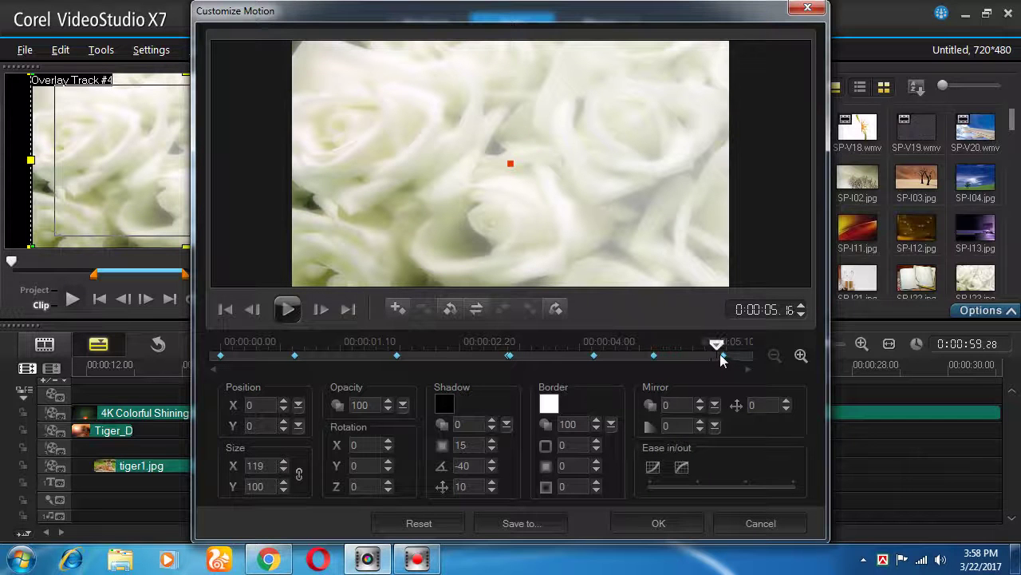
click(721, 356)
drag(511, 43, 512, 107)
Resize the roses photo to about 97 by 82 at the 0:00:04.25 keyframe
click(652, 356)
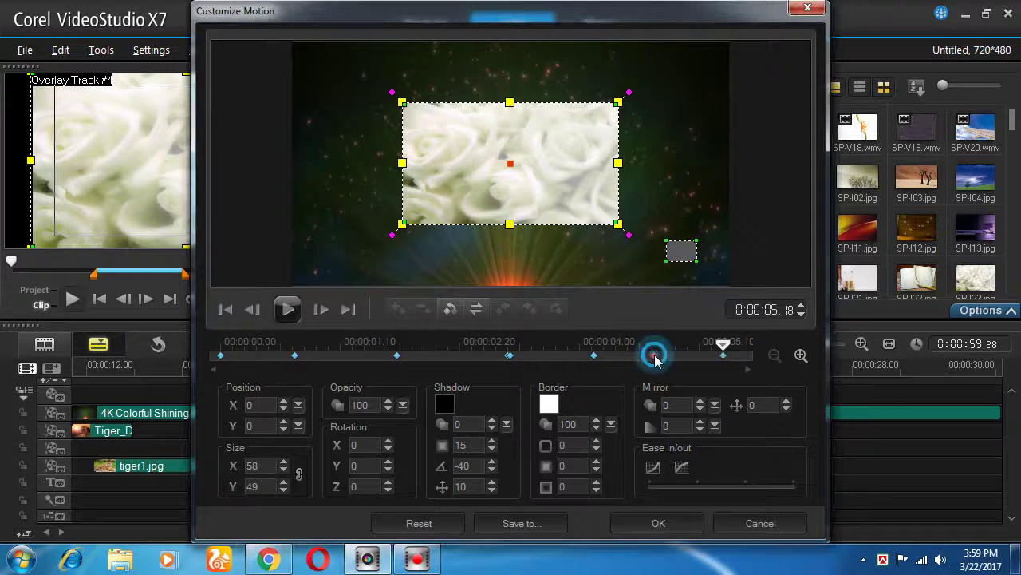
drag(728, 165, 651, 164)
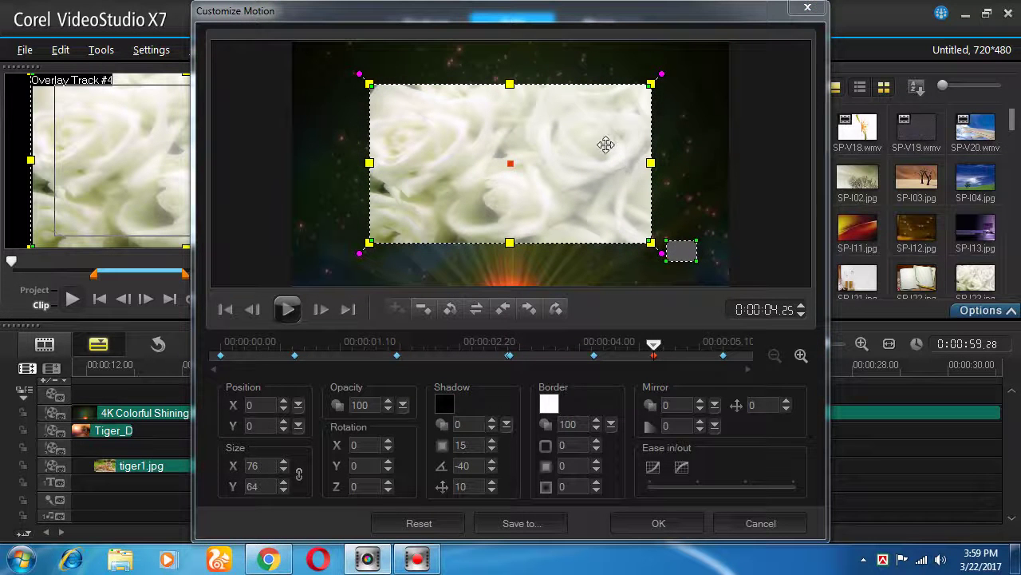
click(594, 136)
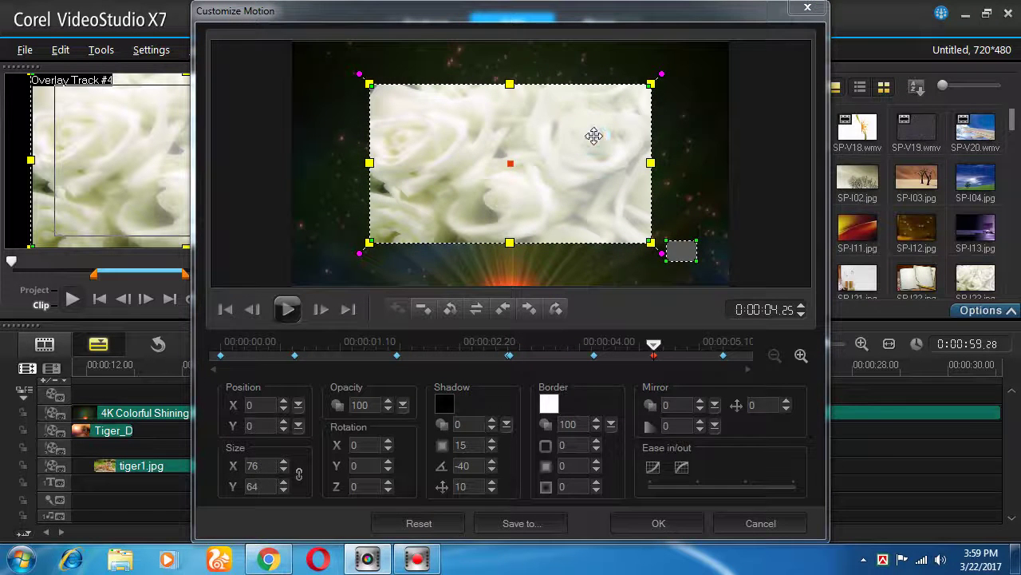
drag(509, 85, 509, 63)
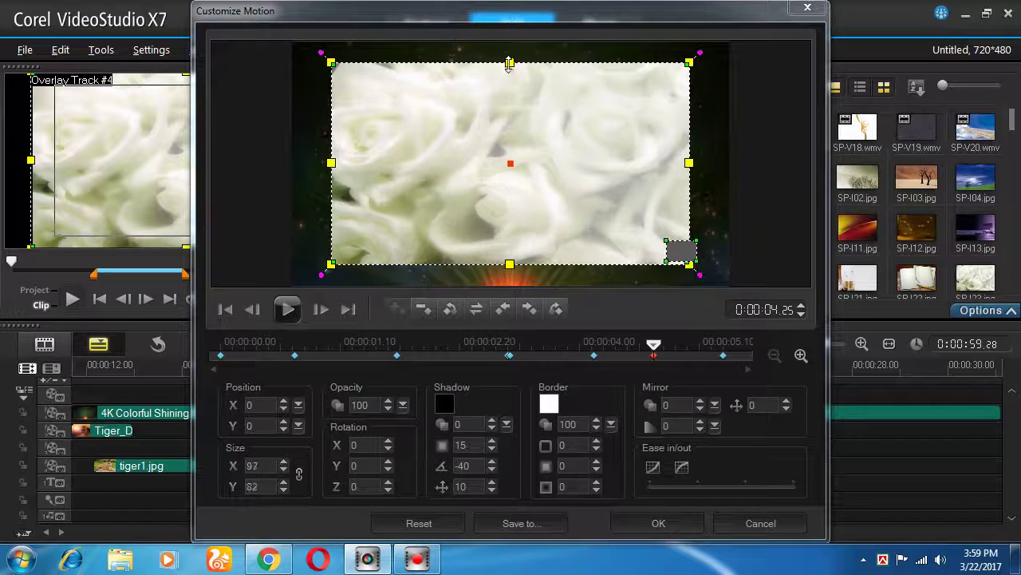
Set the roses photo's opacity to 0 at the final keyframe and apply the motion settings
drag(654, 348, 726, 361)
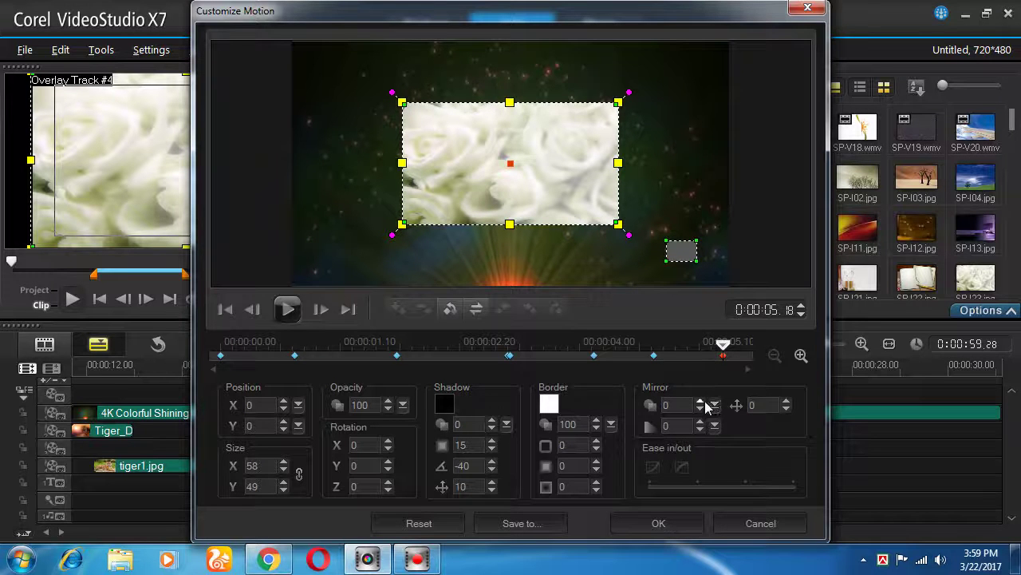
double_click(375, 405)
text(0)
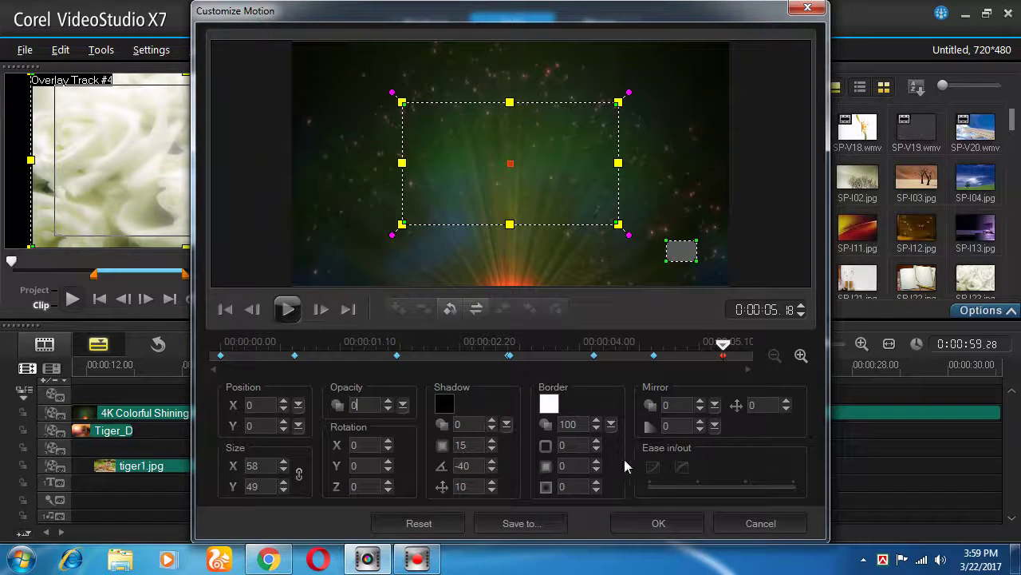
click(658, 522)
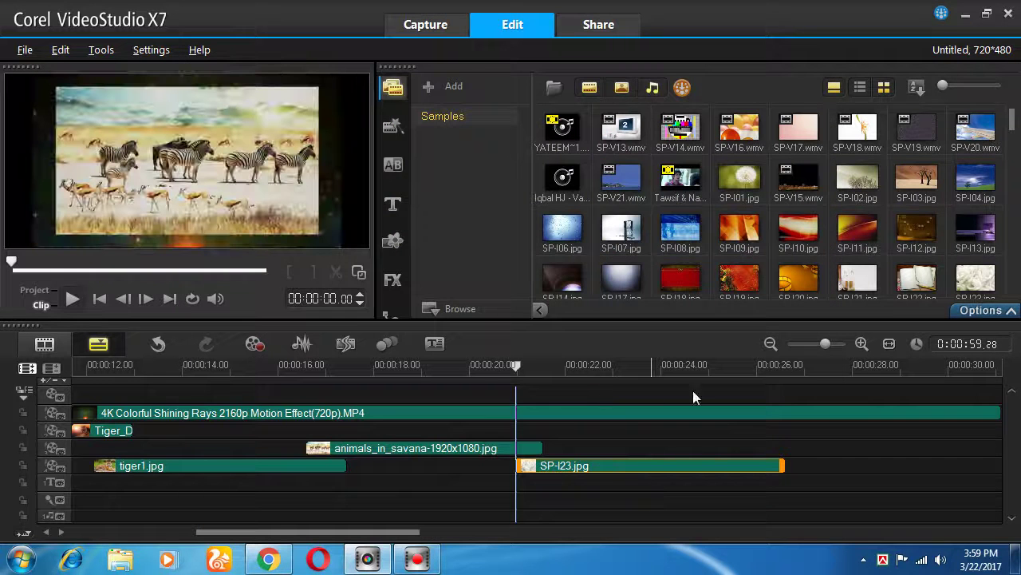
Play the whole project from the beginning in the enlarged preview to check the overlay animations
click(644, 371)
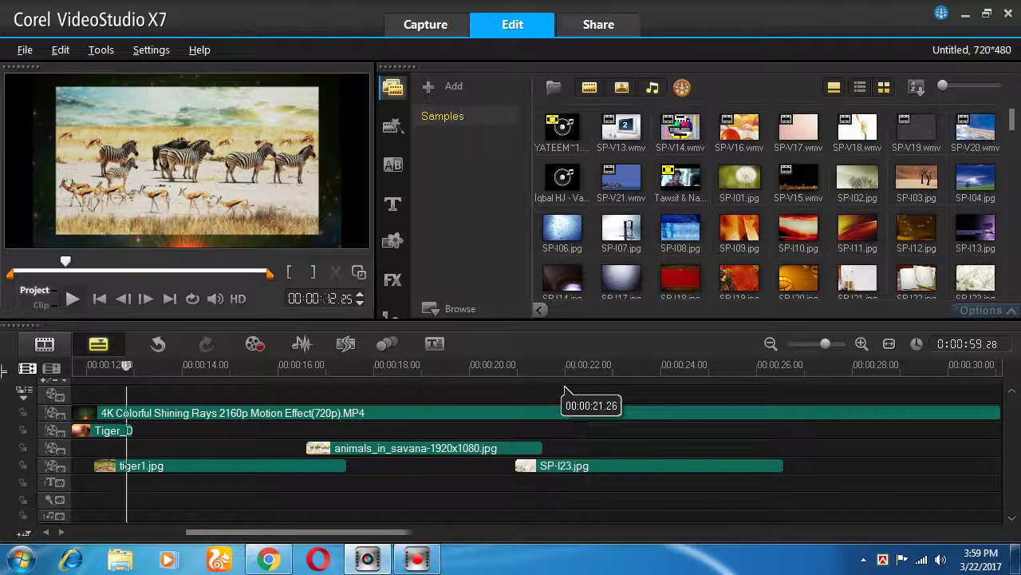
key(Home)
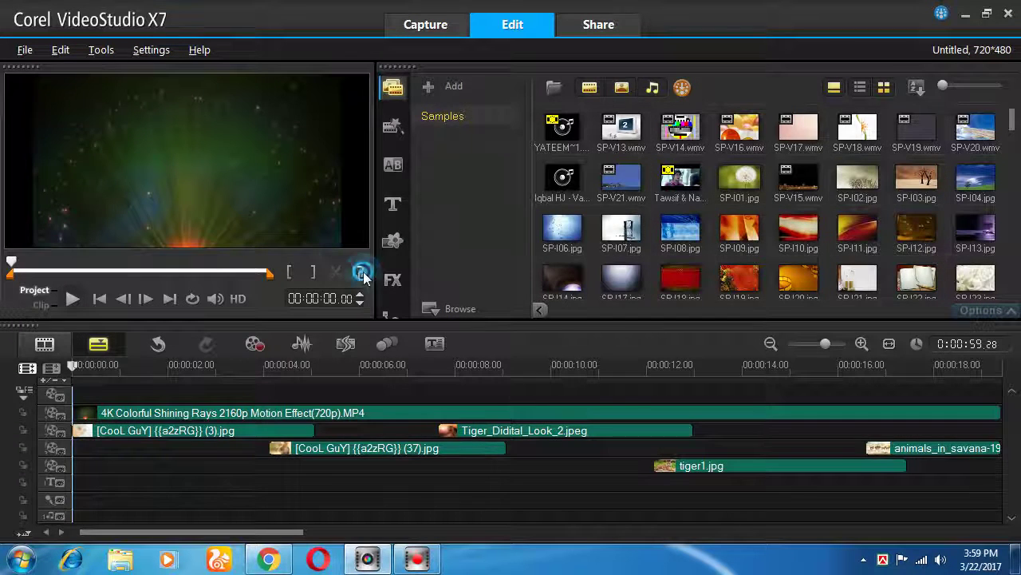
click(360, 273)
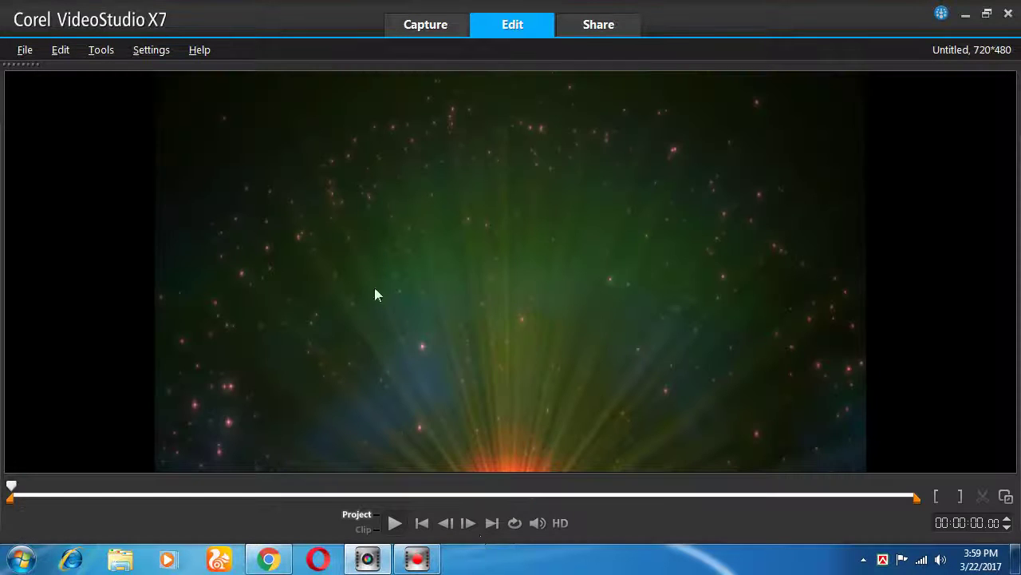
double_click(513, 357)
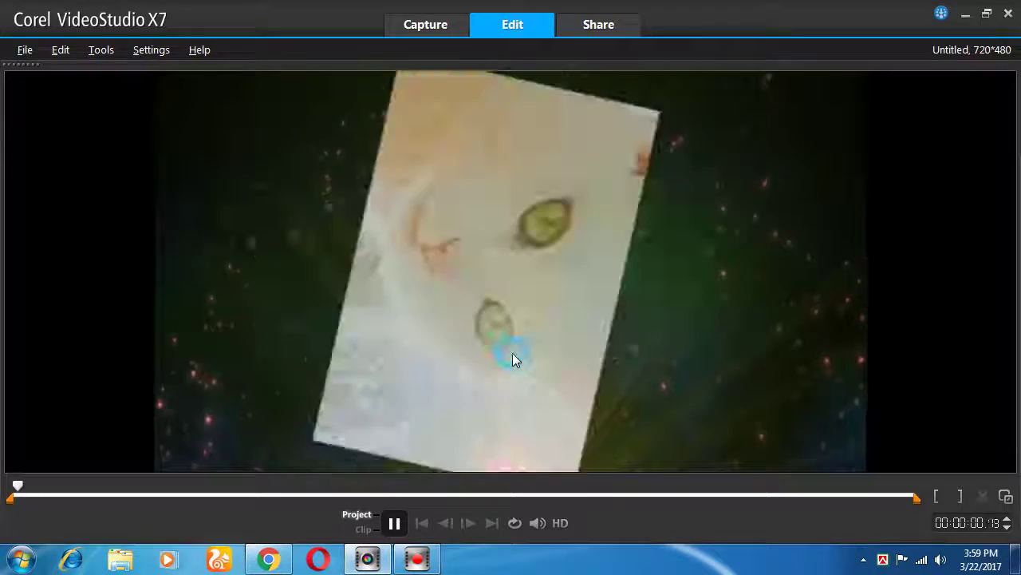